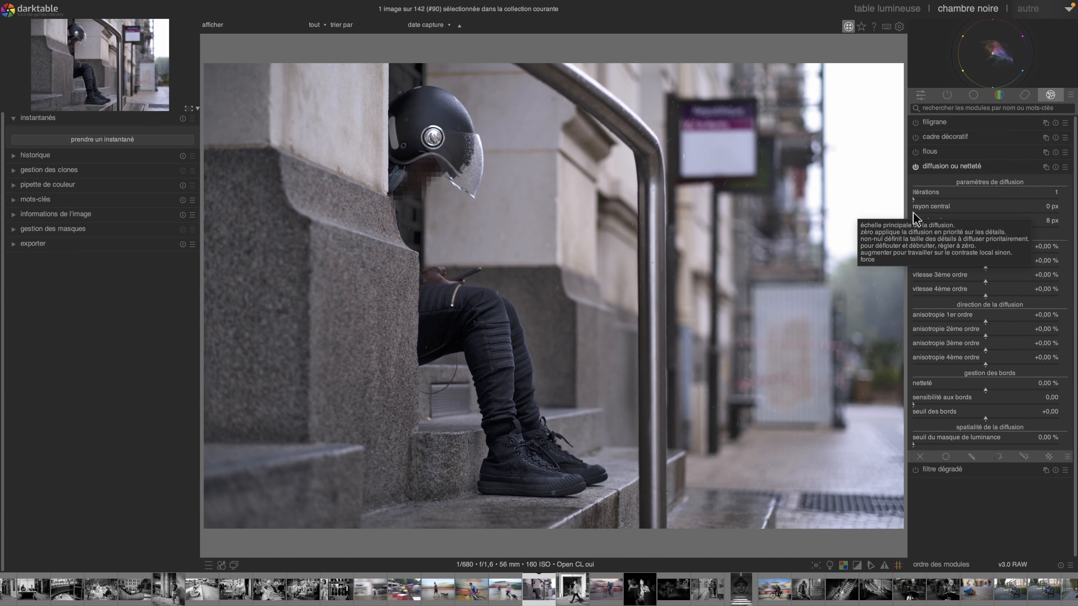
Try the central radius at 512 px and 0 px, set the radius span to 32 px, and raise the central radius to 17 px
{"action": "left_click_drag", "start_coordinate": [915, 214], "coordinate": [1065, 216]}
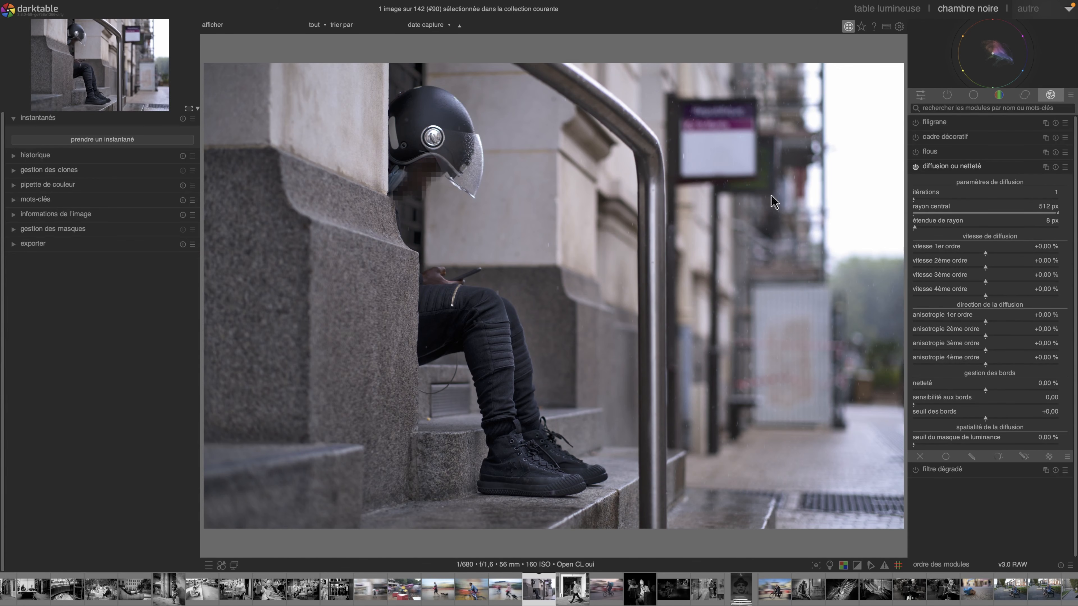
{"action": "left_click_drag", "start_coordinate": [1058, 217], "coordinate": [913, 217]}
{"action": "left_click_drag", "start_coordinate": [915, 228], "coordinate": [921, 227]}
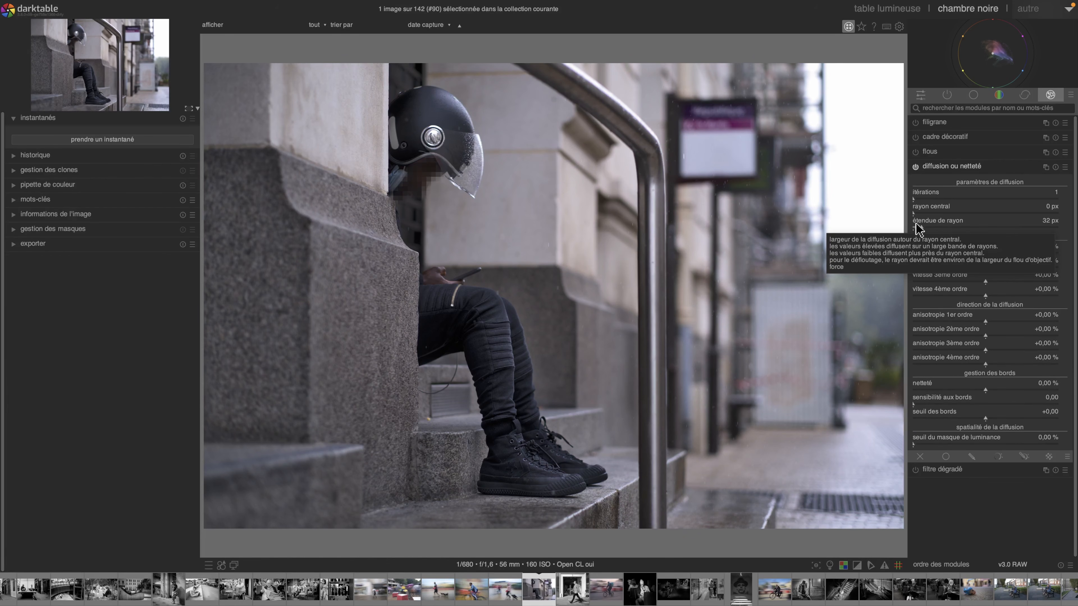
{"action": "left_click", "coordinate": [916, 214]}
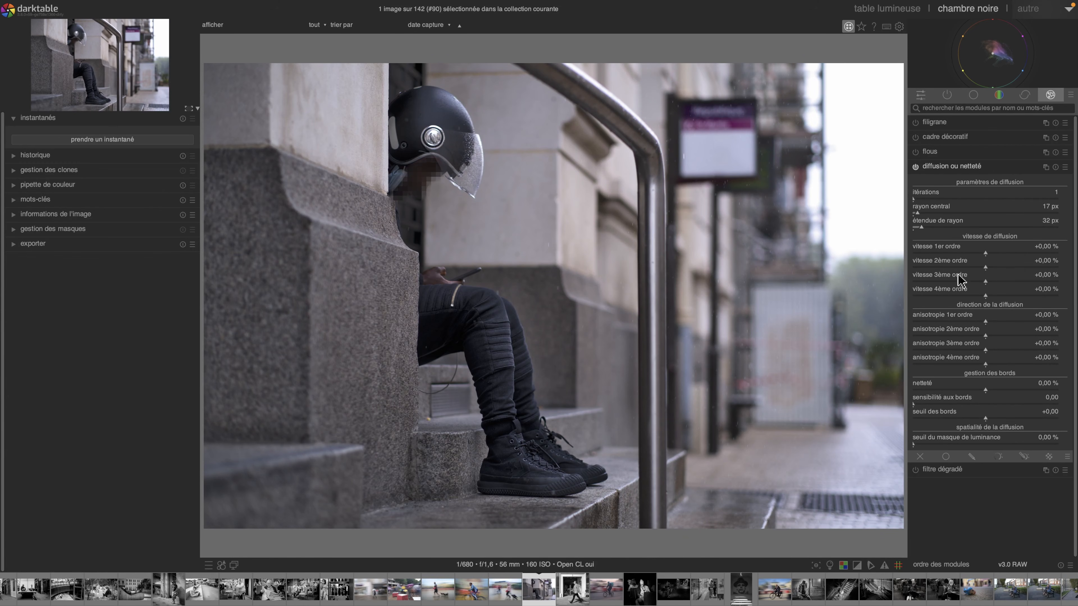
Set the central radius (rayon central) to 10 px and the radius span (étendue de rayon) to 3 px
{"action": "right_click", "coordinate": [918, 218]}
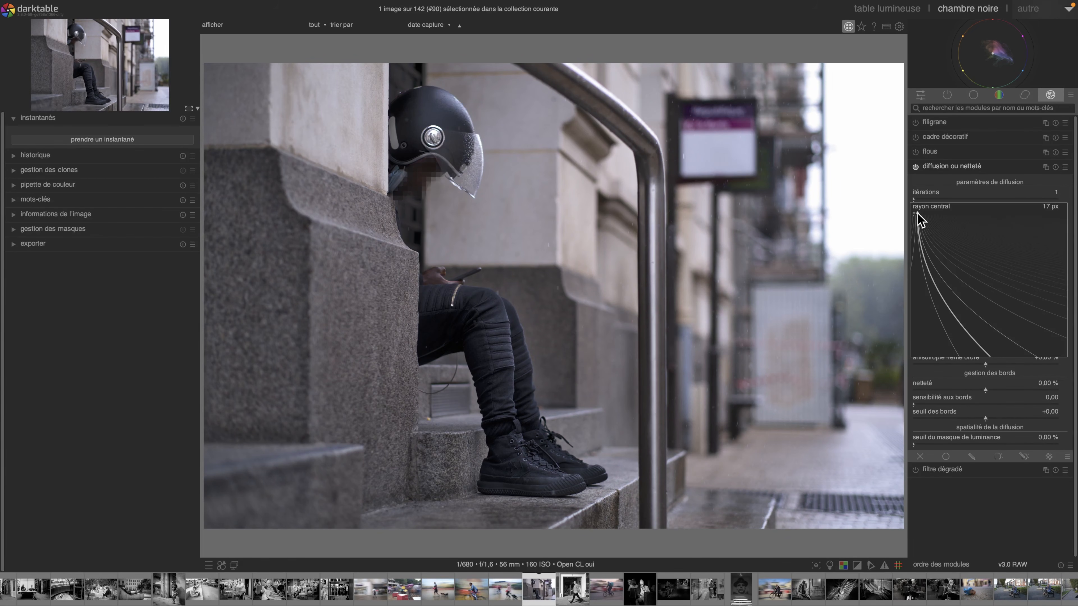
{"action": "left_click", "coordinate": [917, 219]}
{"action": "right_click", "coordinate": [923, 229]}
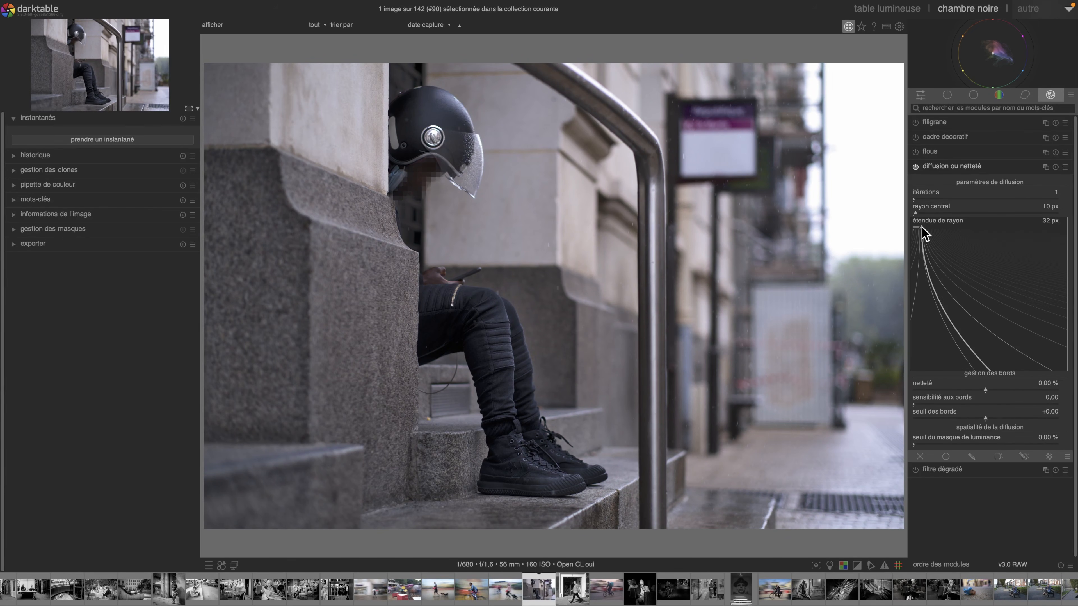
{"action": "type", "text": "3"}
{"action": "key", "text": "Return"}
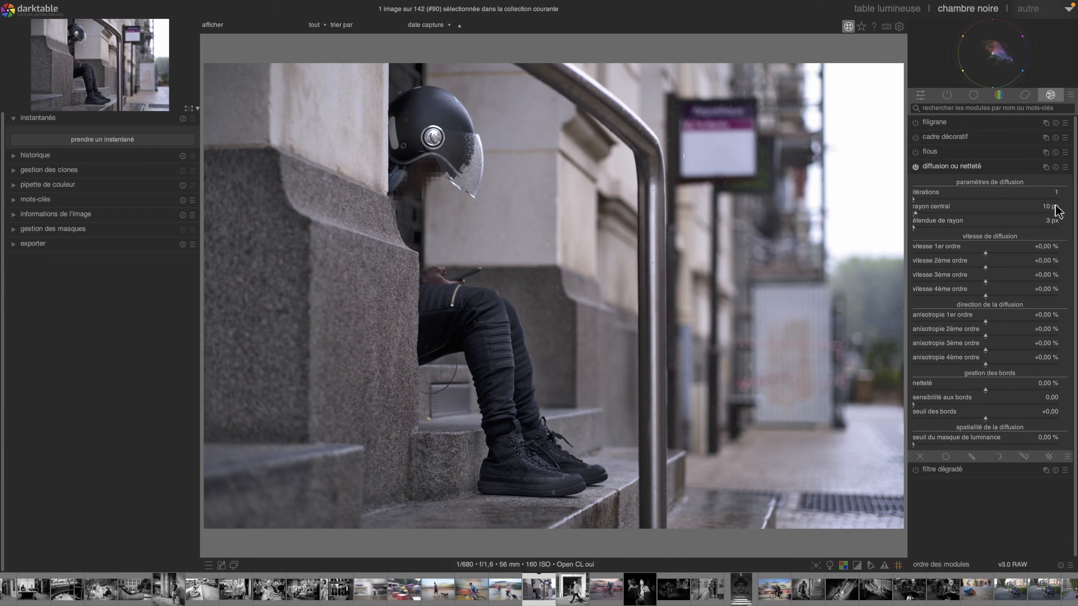
Raise both the central radius and the radius span to their maximum of 512 px
{"action": "left_click", "coordinate": [915, 211]}
{"action": "left_click_drag", "start_coordinate": [915, 229], "coordinate": [915, 229]}
{"action": "left_click_drag", "start_coordinate": [917, 230], "coordinate": [916, 228]}
{"action": "left_click_drag", "start_coordinate": [917, 213], "coordinate": [1068, 219]}
{"action": "left_click_drag", "start_coordinate": [925, 228], "coordinate": [1060, 233]}
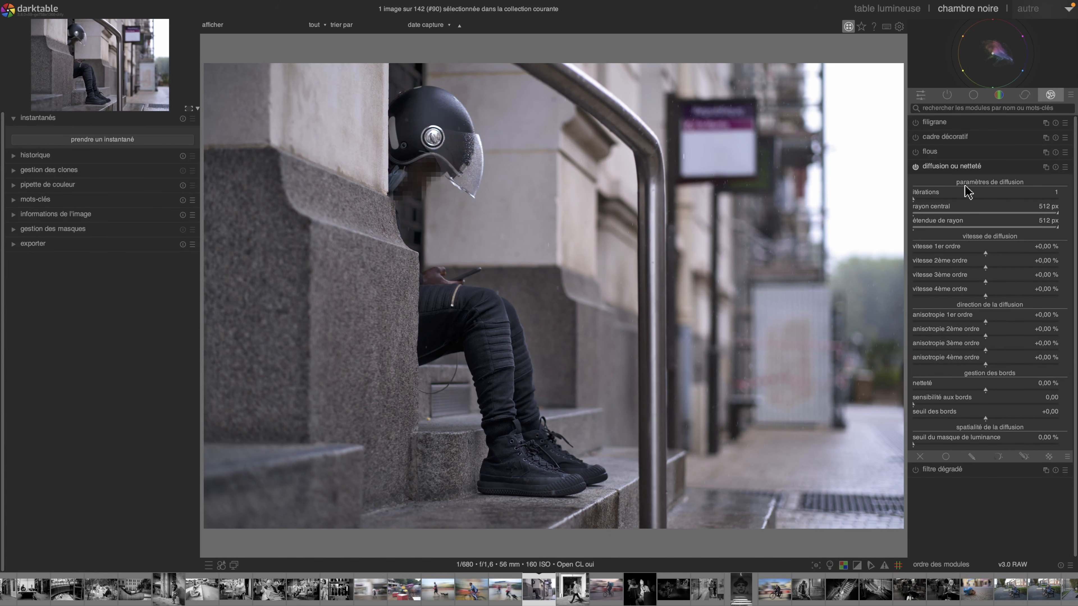
Lower the central radius to 9 px and set the radius span to 5 px
{"action": "left_click", "coordinate": [921, 212]}
{"action": "left_click", "coordinate": [916, 213]}
{"action": "left_click", "coordinate": [916, 213]}
{"action": "scroll", "coordinate": [917, 217], "scroll_direction": "down", "scroll_amount": 2}
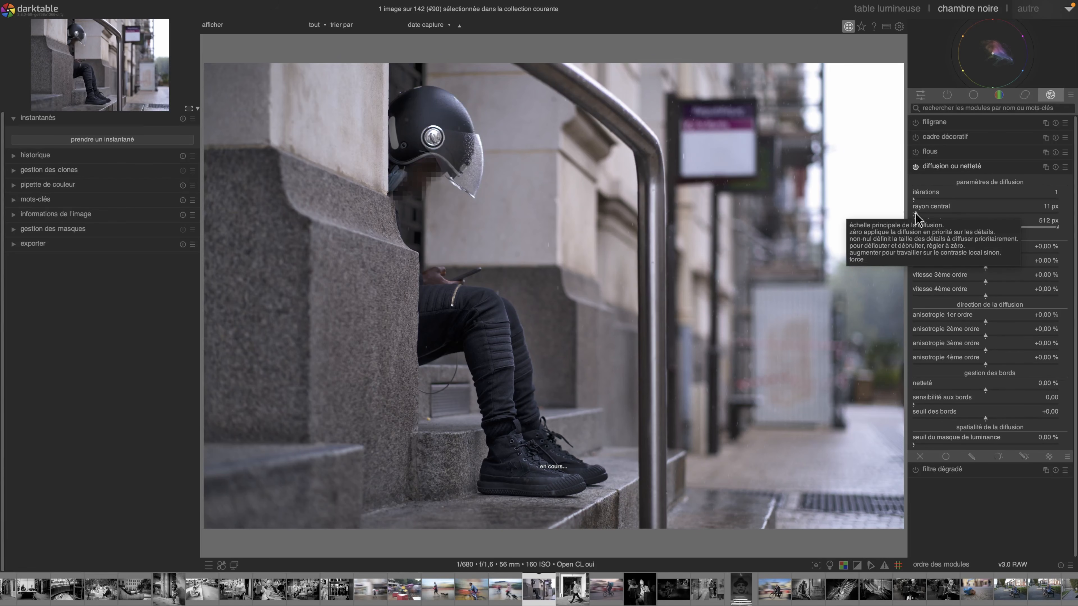
{"action": "scroll", "coordinate": [917, 217], "scroll_direction": "down", "scroll_amount": 2}
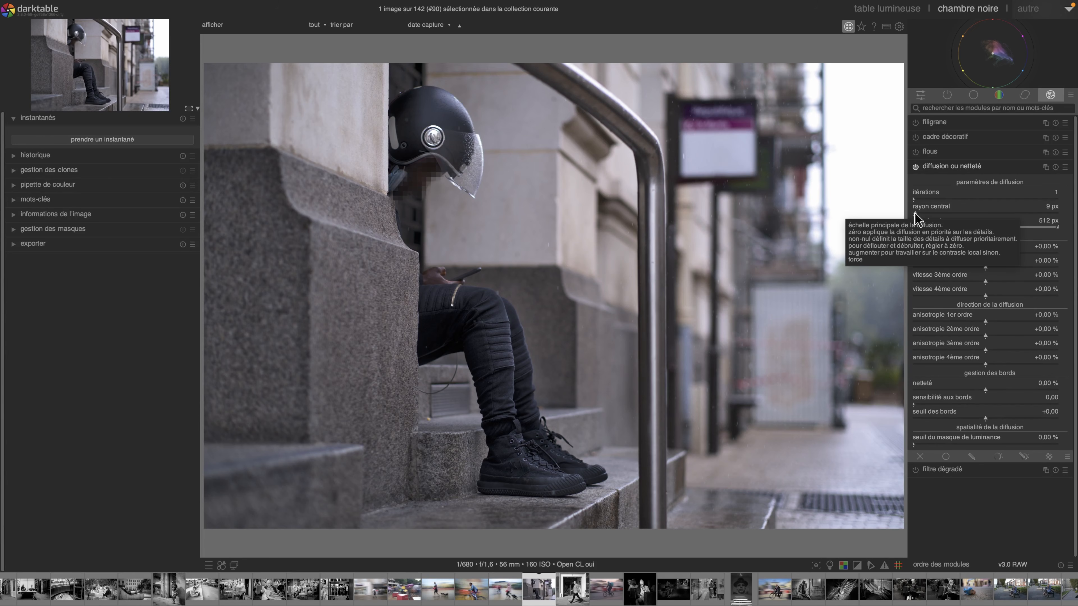
{"action": "right_click", "coordinate": [919, 223]}
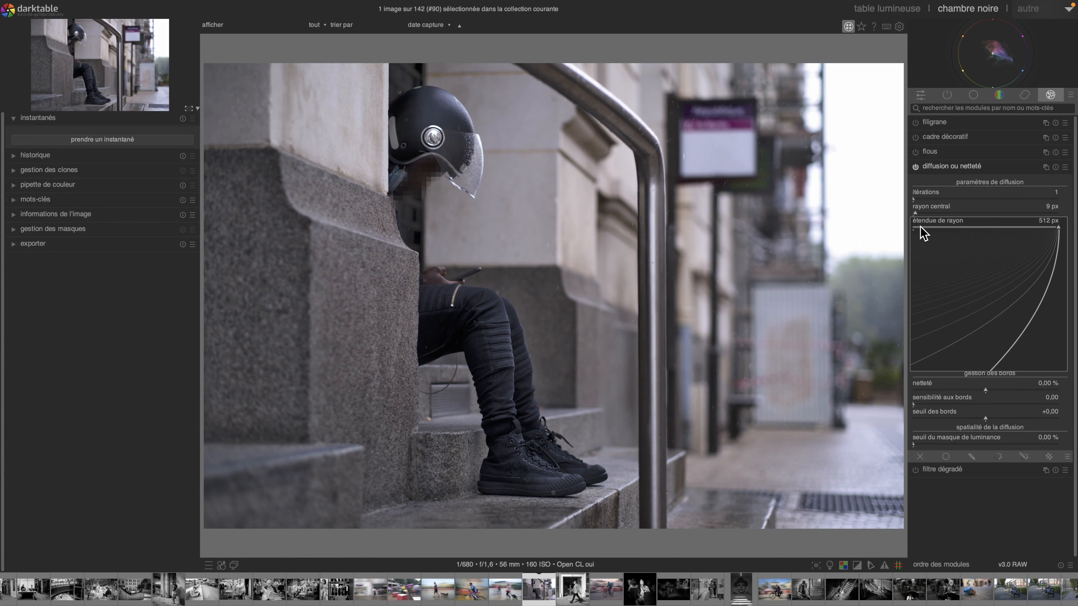
{"action": "type", "text": "5"}
{"action": "key", "text": "Return"}
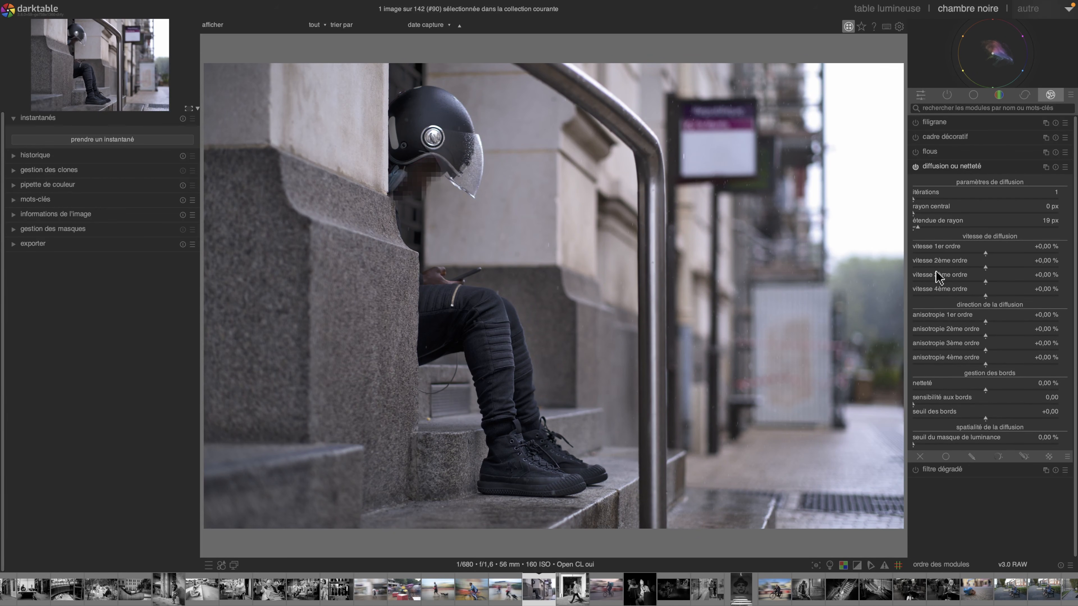
Set the first-order diffusion speed (vitesse 1er ordre) to about +13.38 %
{"action": "left_click", "coordinate": [1027, 252]}
{"action": "left_click", "coordinate": [1031, 252]}
{"action": "left_click", "coordinate": [995, 254]}
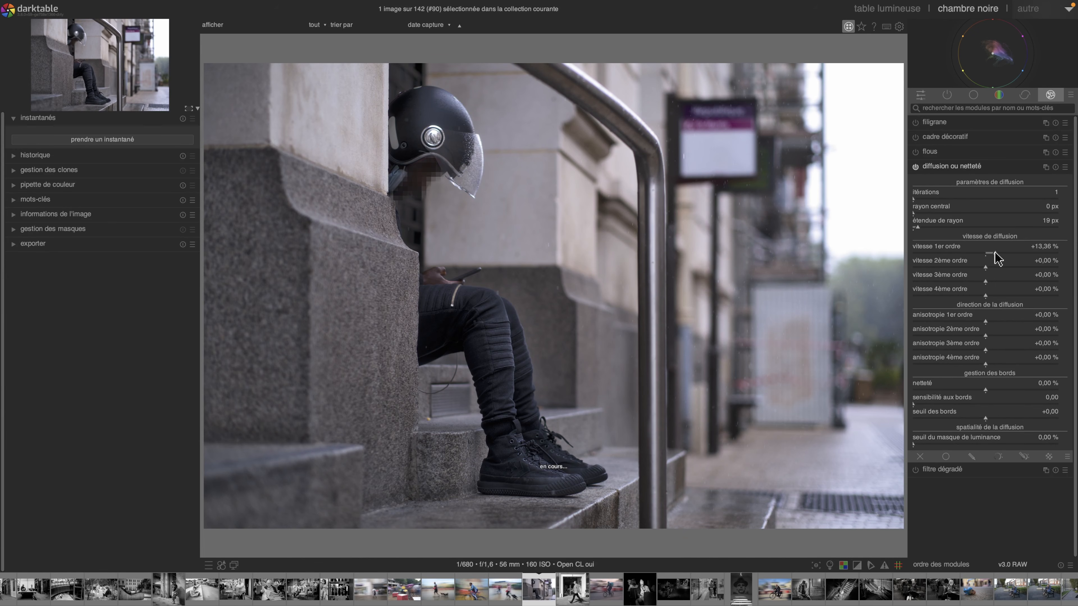
Try 15 iterations to strengthen the diffusion effect, and return the iterations to 1
{"action": "left_click", "coordinate": [927, 198]}
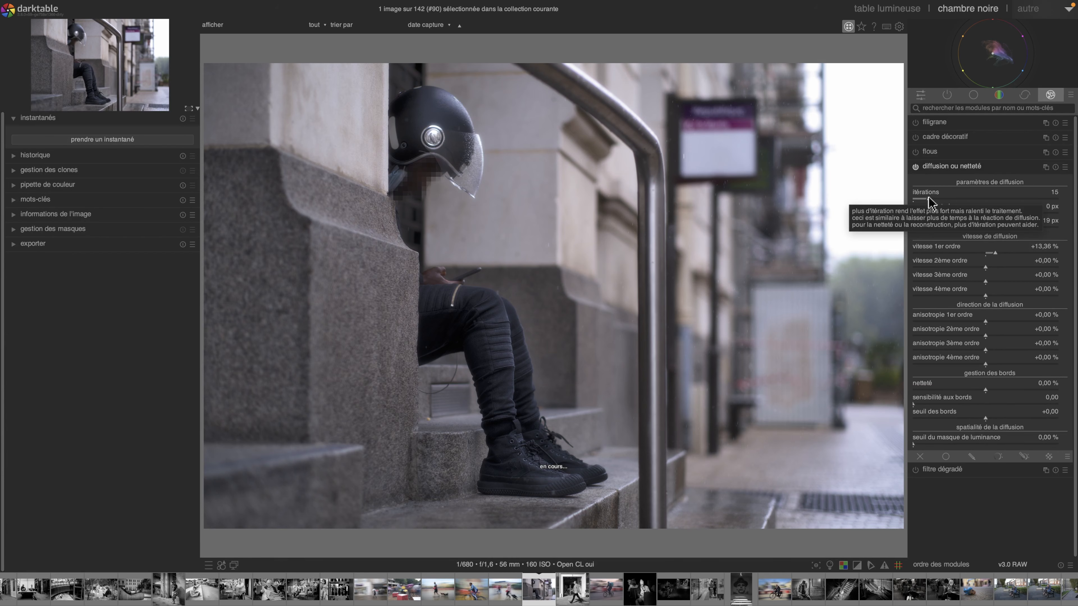
{"action": "left_click", "coordinate": [912, 199]}
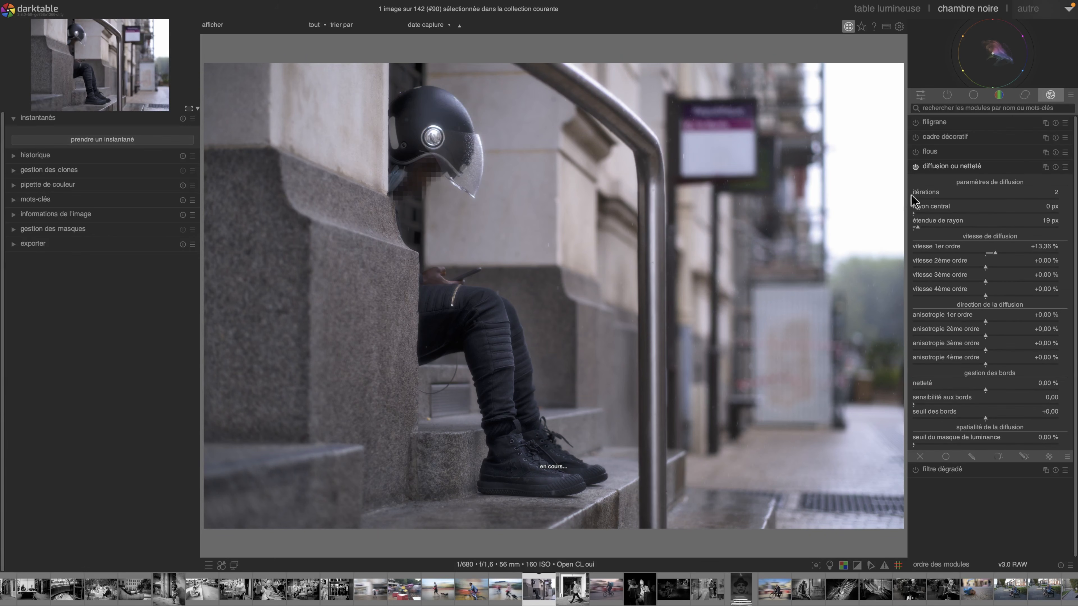
{"action": "left_click", "coordinate": [910, 198]}
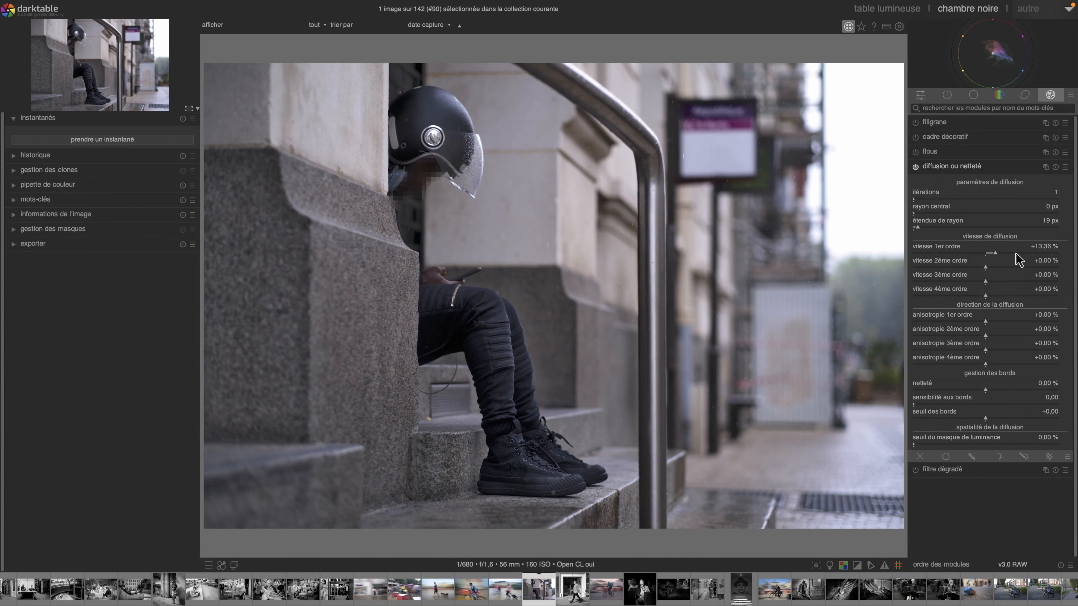
Try the first-order diffusion speed at about +28 %, +71 % and -74 %, ending at about +76 %
{"action": "left_click", "coordinate": [1004, 253]}
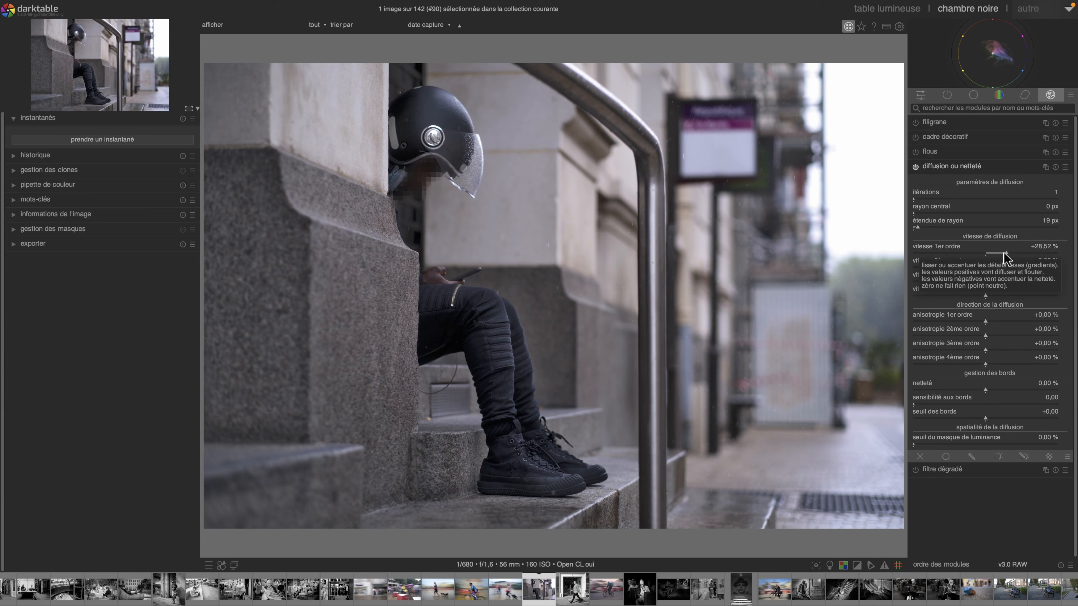
{"action": "left_click_drag", "start_coordinate": [1004, 253], "coordinate": [1036, 252]}
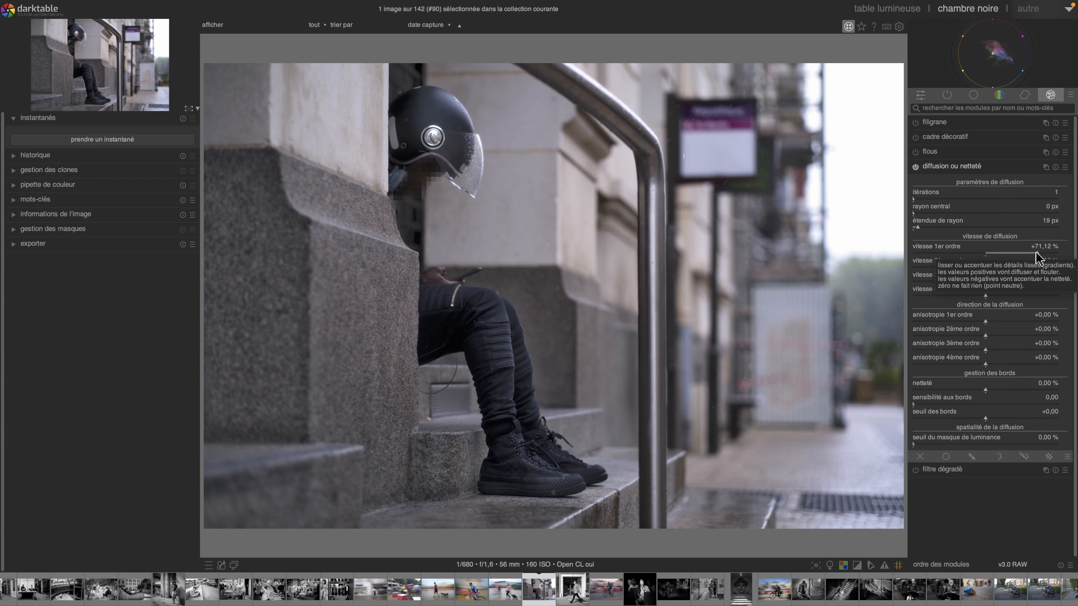
{"action": "left_click_drag", "start_coordinate": [1036, 251], "coordinate": [932, 251]}
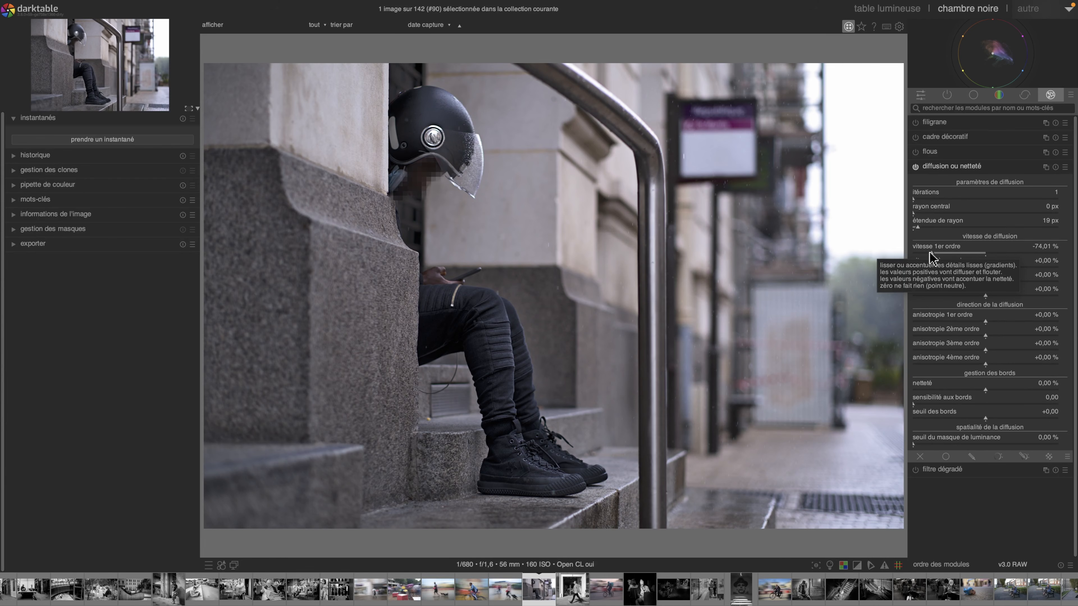
{"action": "left_click_drag", "start_coordinate": [929, 251], "coordinate": [1040, 252]}
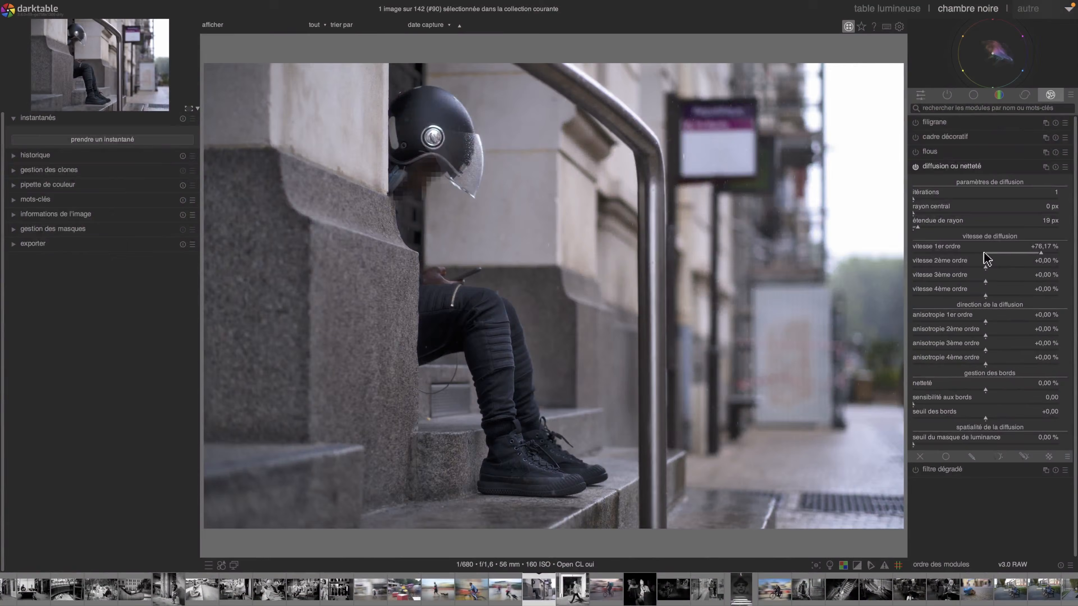
Switch to the browser to view the diffusion speed section of the darktable user manual, and return to darktable
{"action": "key", "text": "ctrl+Left"}
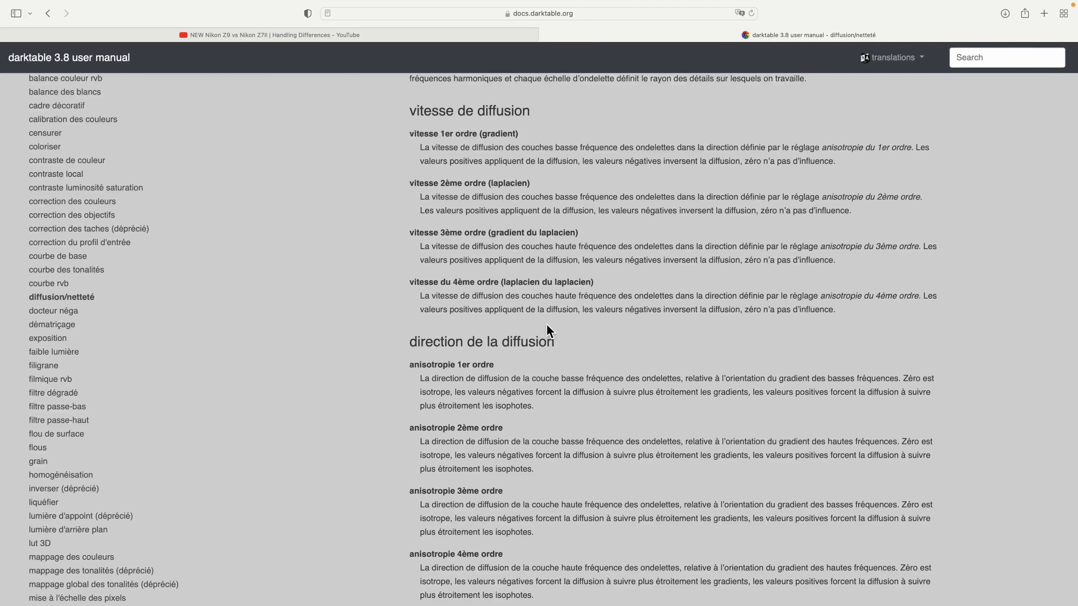
{"action": "key", "text": "ctrl+Right"}
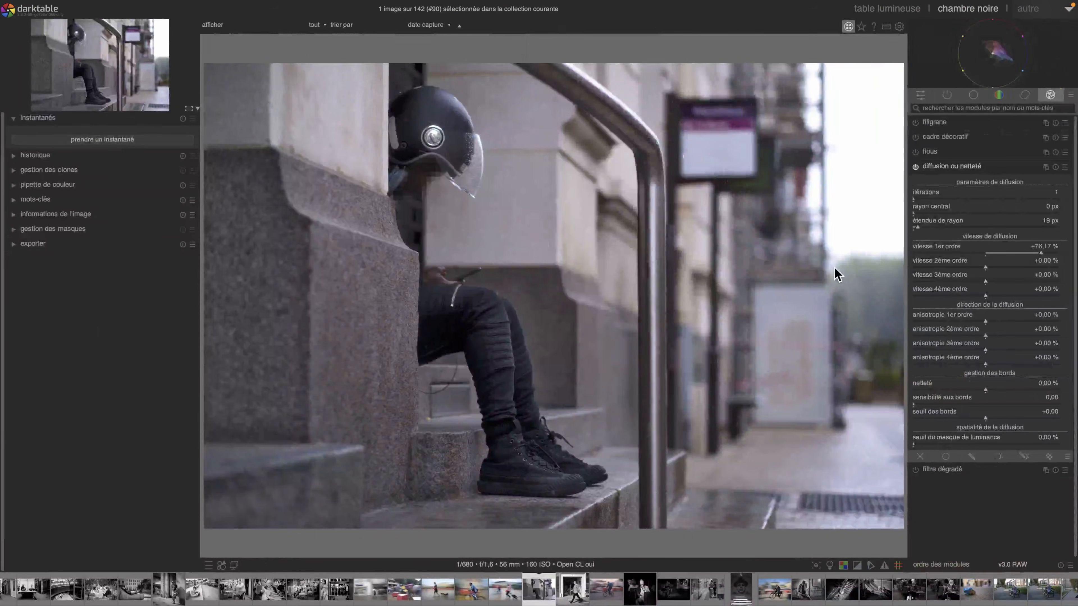
Set the first-order diffusion speed (vitesse 1er ordre) to exactly +100 %
{"action": "left_click", "coordinate": [986, 253]}
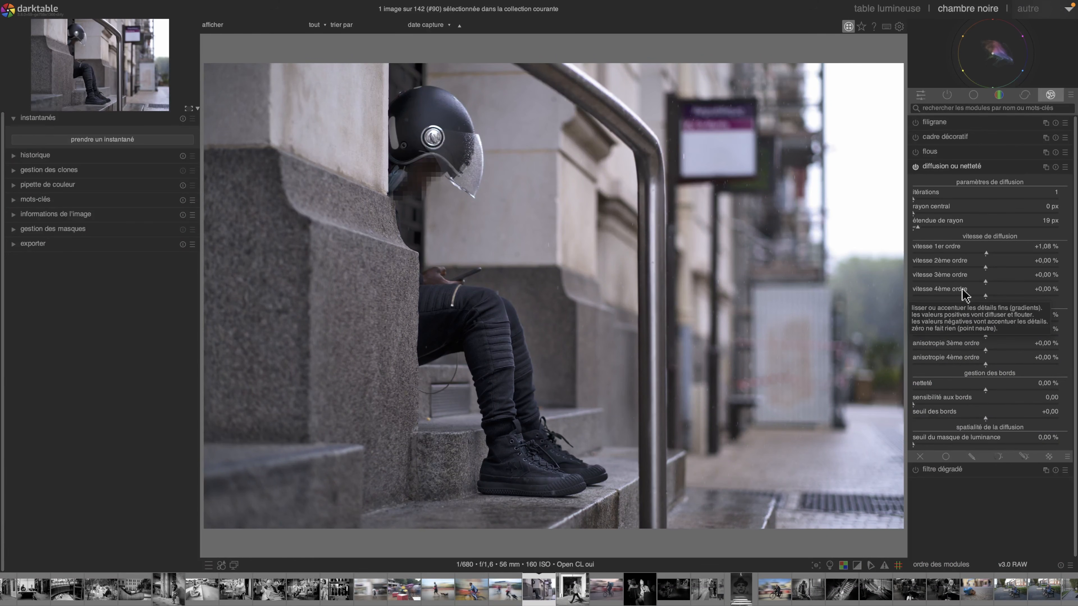
{"action": "right_click", "coordinate": [986, 255]}
{"action": "type", "text": "100"}
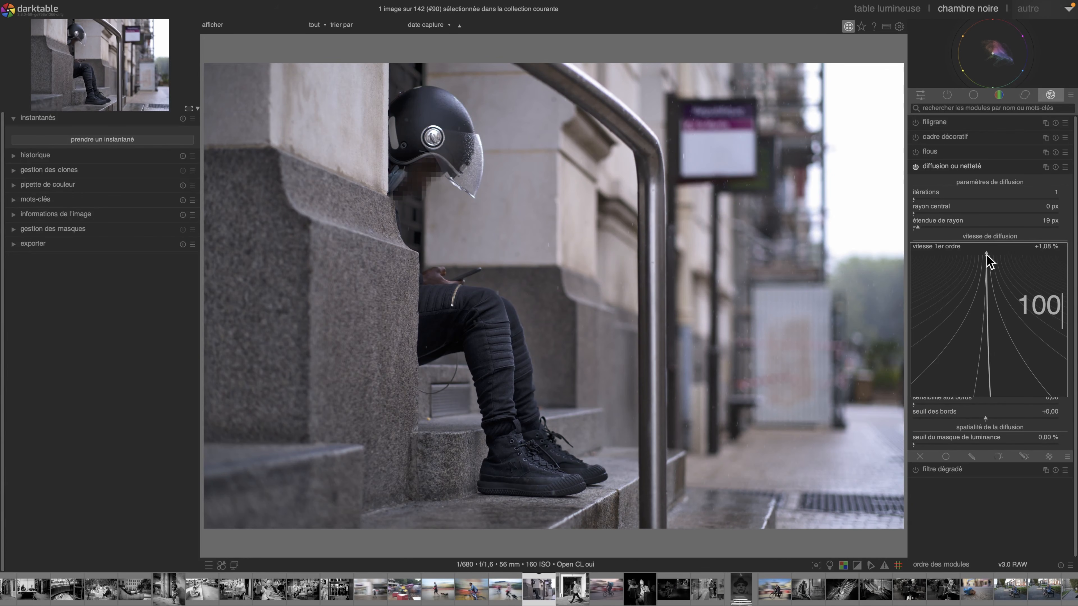
{"action": "key", "text": "Escape"}
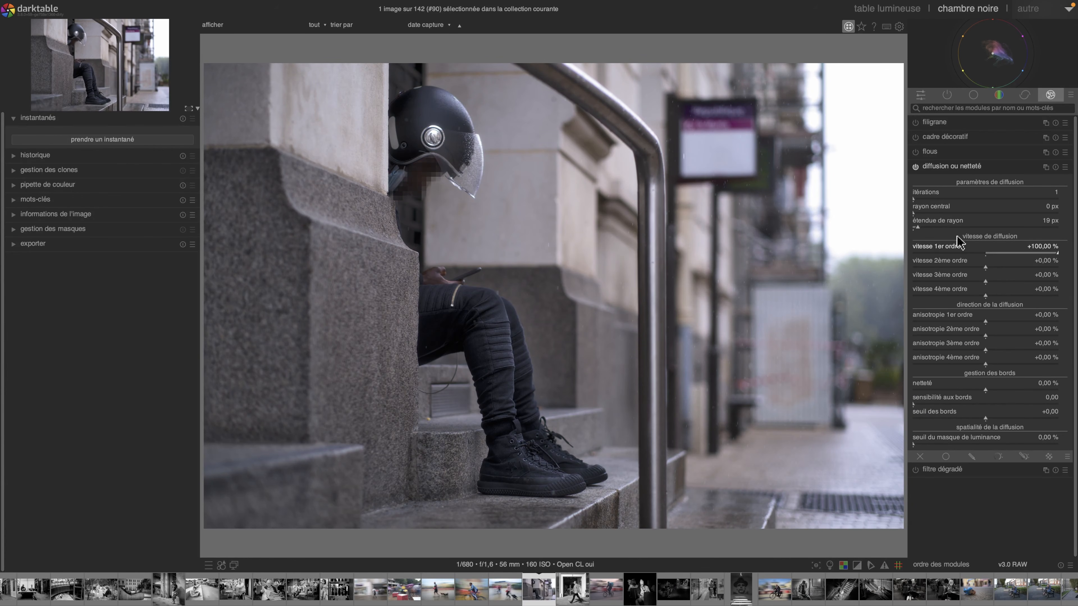
Set the iterations to 5 and take a snapshot of the image
{"action": "right_click", "coordinate": [915, 201]}
{"action": "type", "text": "5"}
{"action": "key", "text": "Return"}
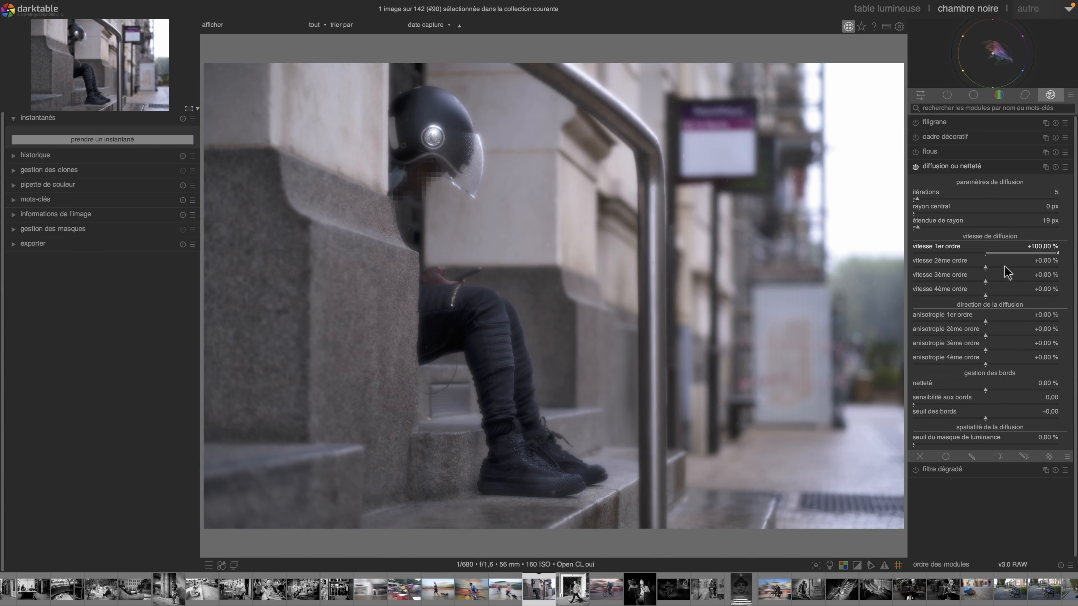
Reset the first-order diffusion speed to 0 % and set the second-order speed (vitesse 2ème ordre) to +100 %
{"action": "double_click", "coordinate": [986, 254]}
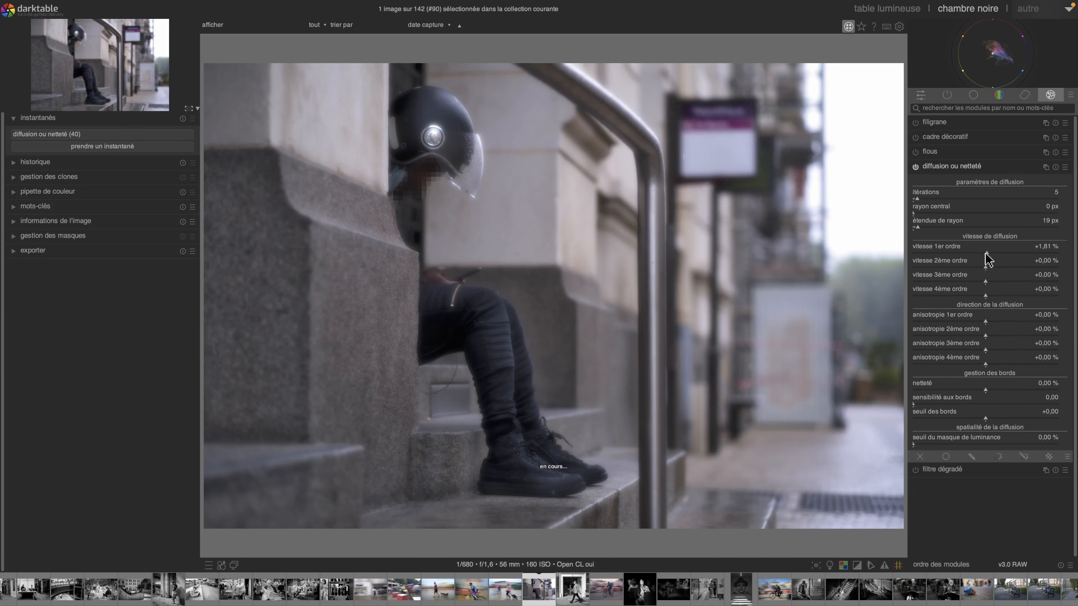
{"action": "double_click", "coordinate": [985, 254]}
{"action": "right_click", "coordinate": [986, 266]}
{"action": "type", "text": "100"}
{"action": "key", "text": "Return"}
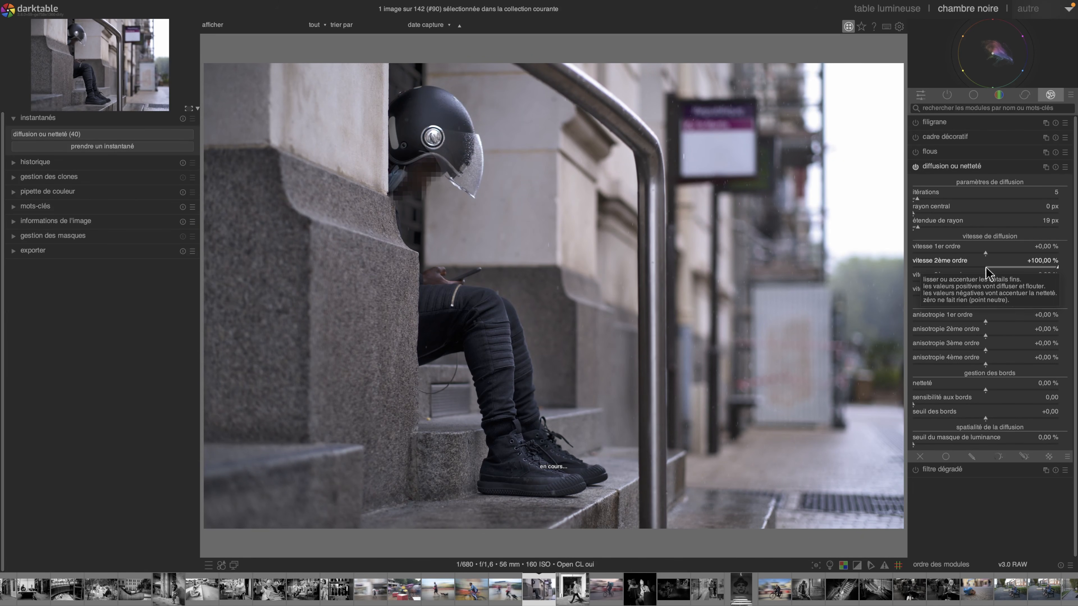
Display the stored snapshot over the image and move the split line across to compare the first-order and second-order results
{"action": "left_click", "coordinate": [90, 135]}
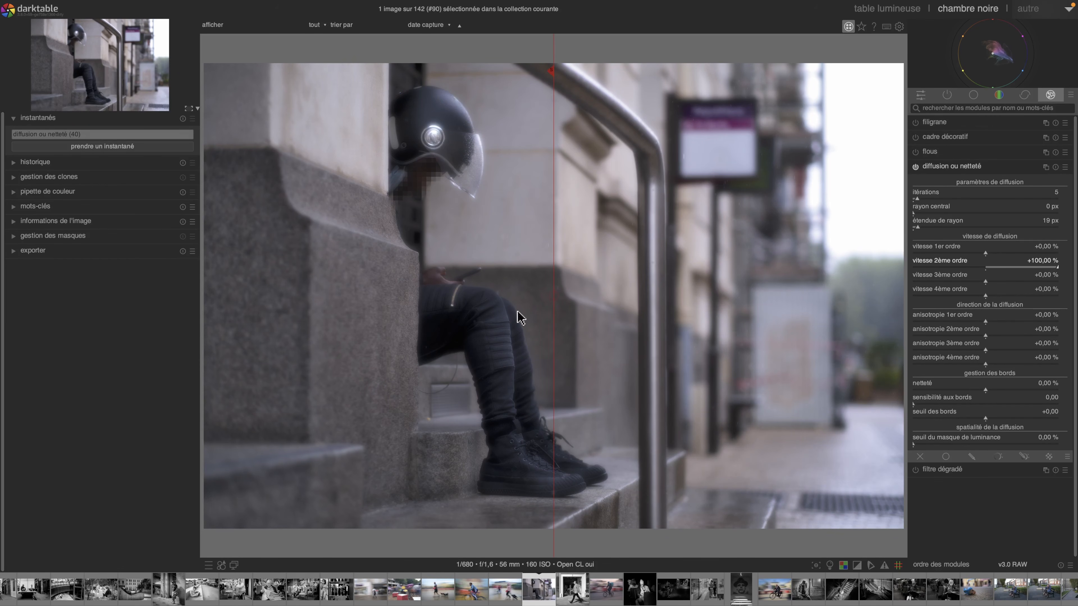
{"action": "left_click_drag", "start_coordinate": [788, 317], "coordinate": [330, 306]}
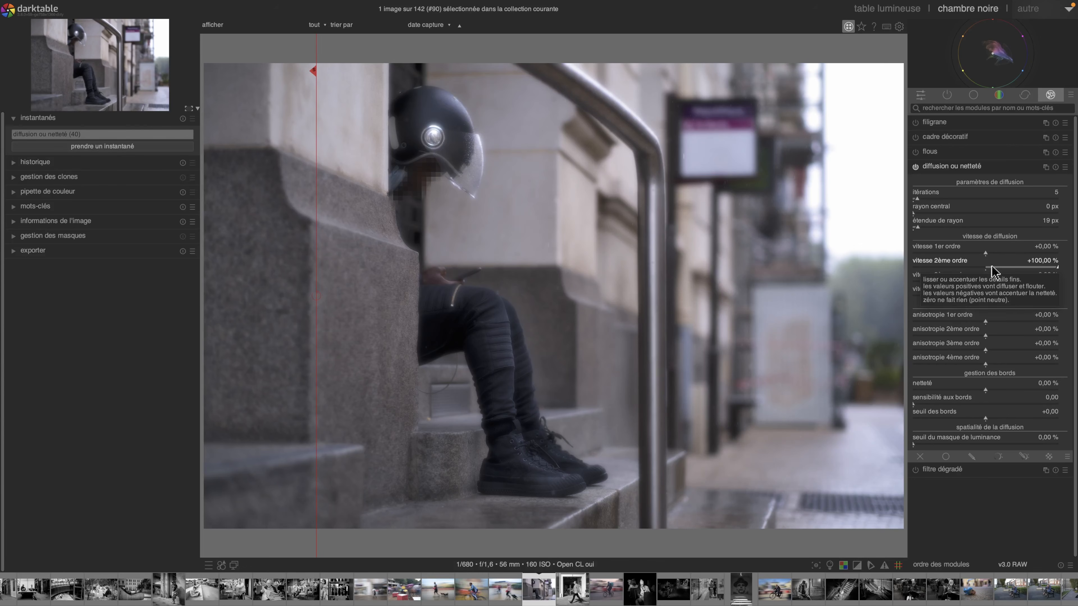
Reset the second-order diffusion speed to 0 % and set the third-order speed (vitesse 3ème ordre) to +100 %
{"action": "double_click", "coordinate": [987, 268]}
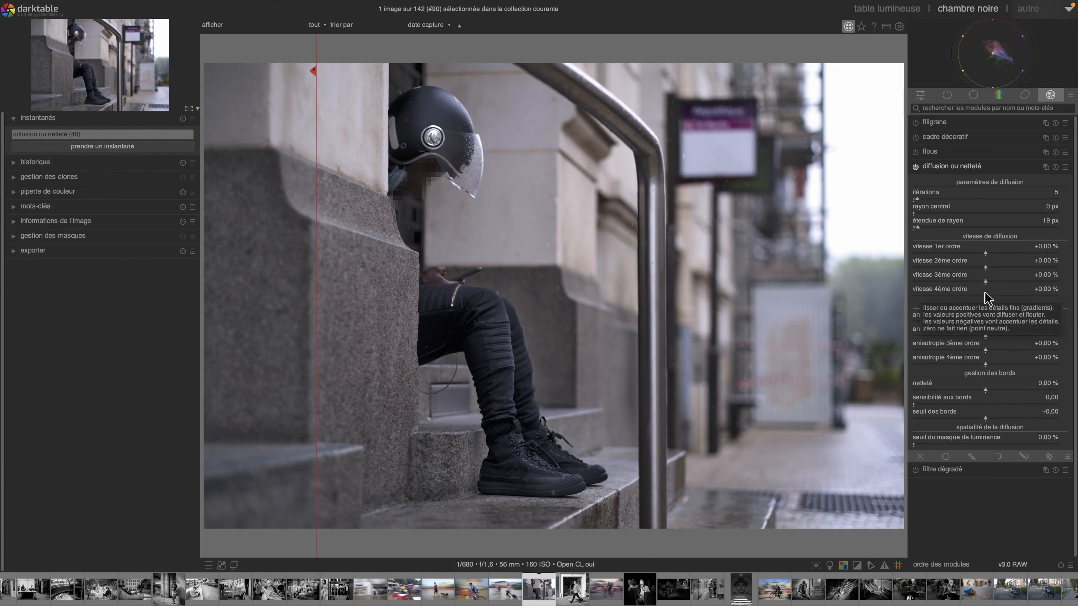
{"action": "left_click", "coordinate": [985, 282]}
{"action": "right_click", "coordinate": [985, 281]}
{"action": "type", "text": "100"}
{"action": "key", "text": "Return"}
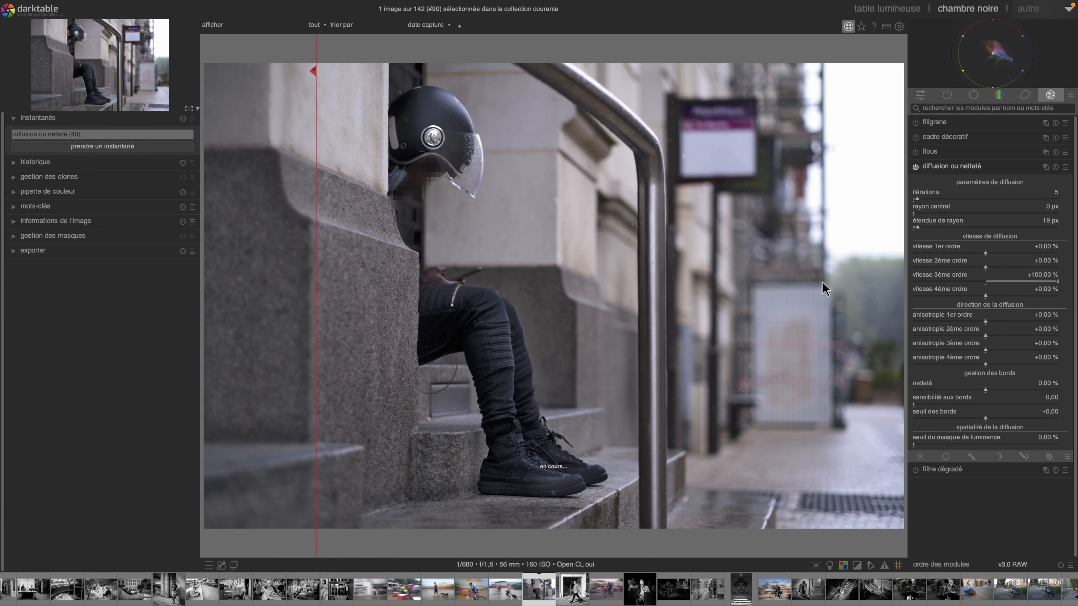
Sweep the snapshot split line back and forth across the image to compare the third-order result with the first-order snapshot
{"action": "left_click_drag", "start_coordinate": [330, 309], "coordinate": [609, 313]}
{"action": "left_click_drag", "start_coordinate": [597, 311], "coordinate": [840, 293]}
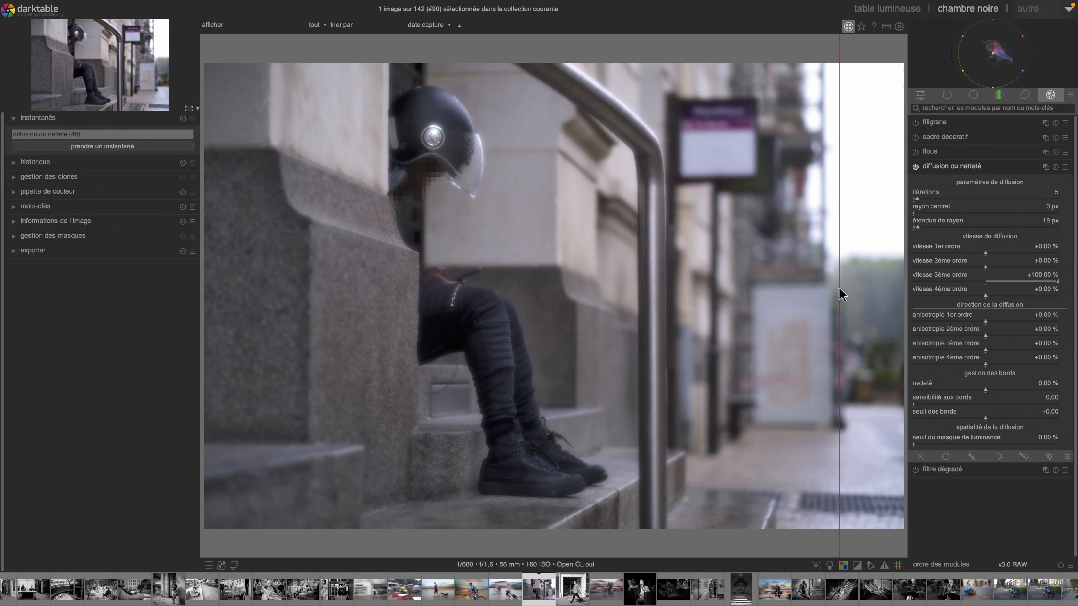
{"action": "left_click_drag", "start_coordinate": [839, 289], "coordinate": [848, 288]}
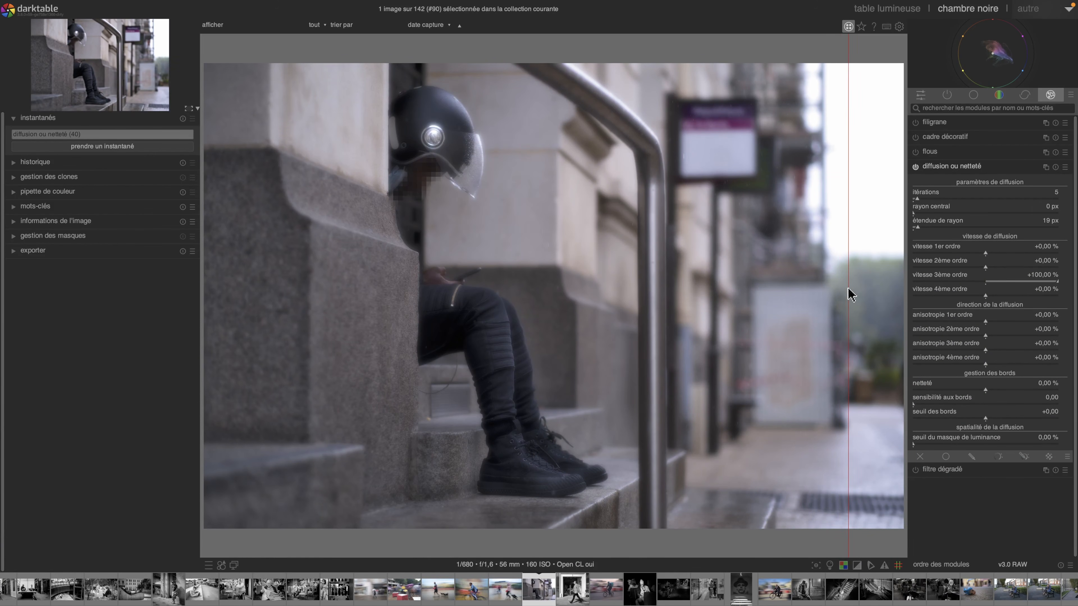
{"action": "left_click_drag", "start_coordinate": [848, 288], "coordinate": [296, 288]}
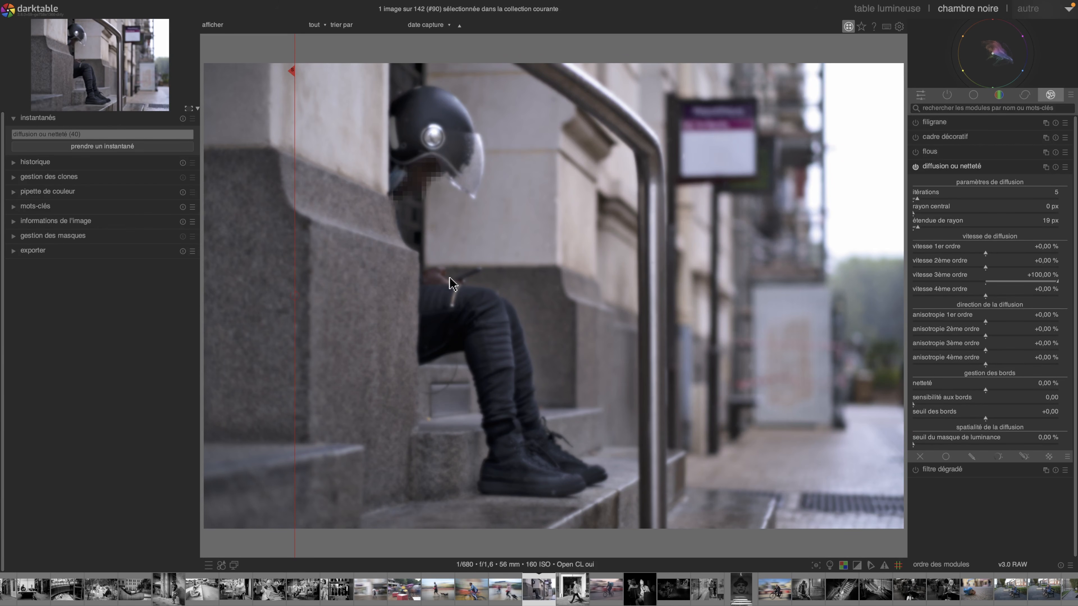
Reset the third-order diffusion speed (vitesse 3ème ordre) to 0 % and hide the snapshot comparison
{"action": "left_click", "coordinate": [984, 281]}
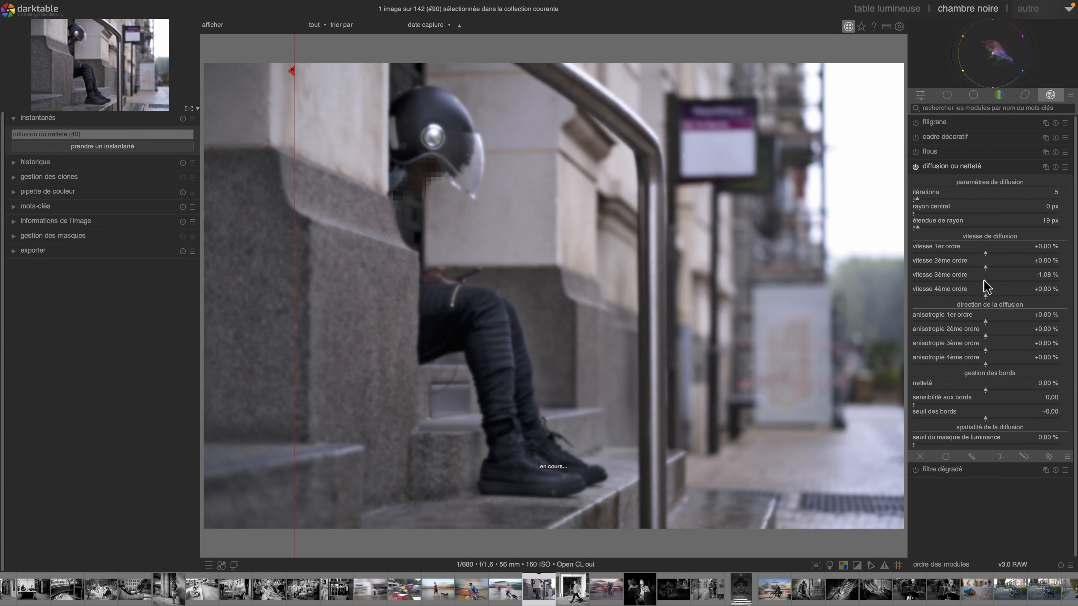
{"action": "left_click", "coordinate": [82, 136]}
Magnify the photo to 400% with the front shoe and its laces in view
{"action": "left_click", "coordinate": [196, 109]}
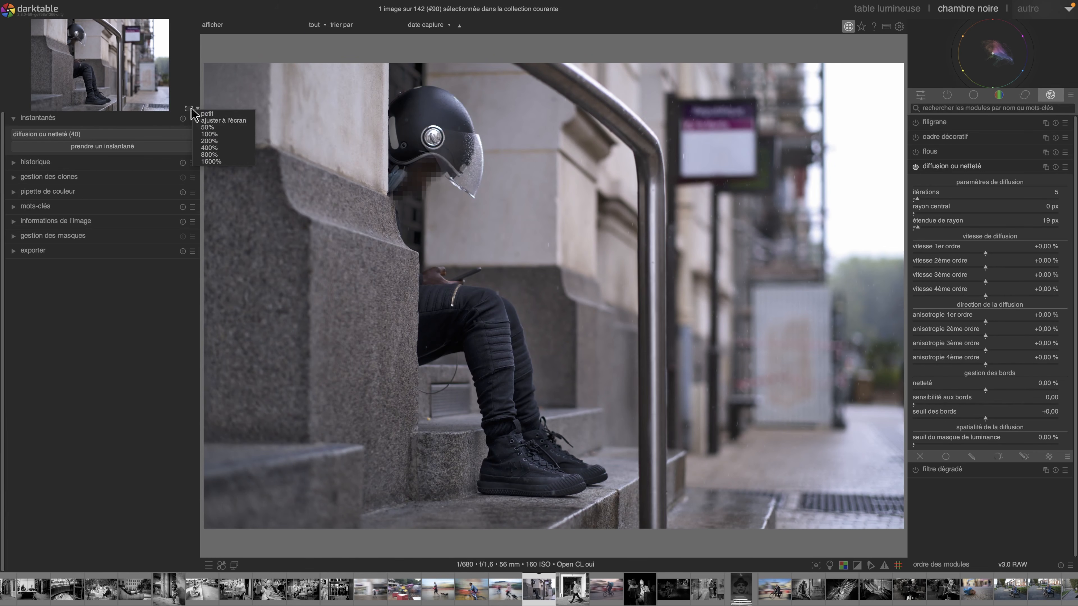
{"action": "left_click", "coordinate": [233, 153]}
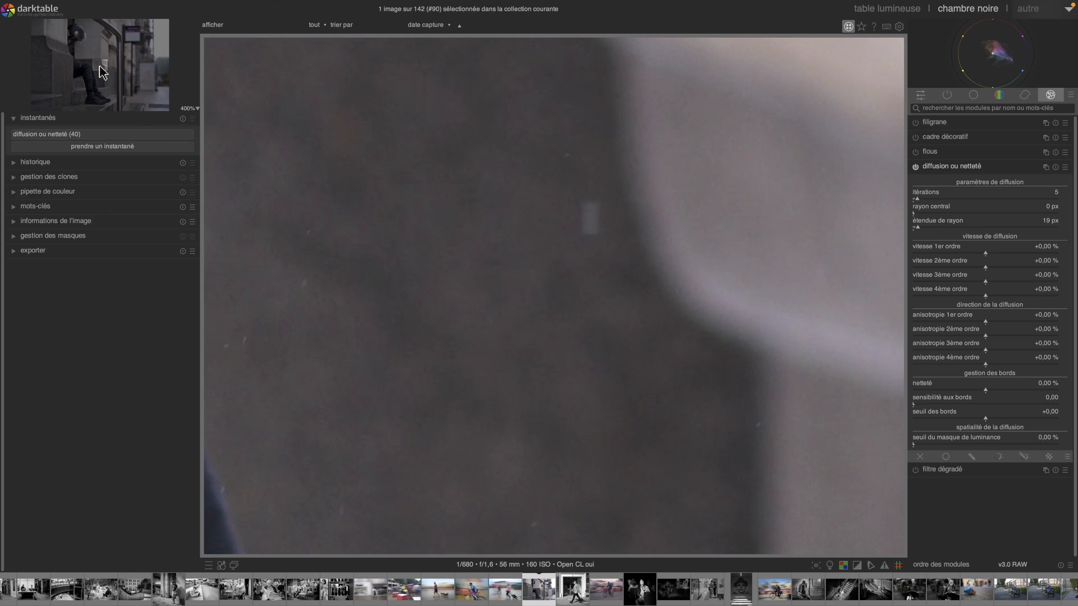
{"action": "left_click", "coordinate": [98, 93]}
{"action": "left_click_drag", "start_coordinate": [97, 93], "coordinate": [93, 94]}
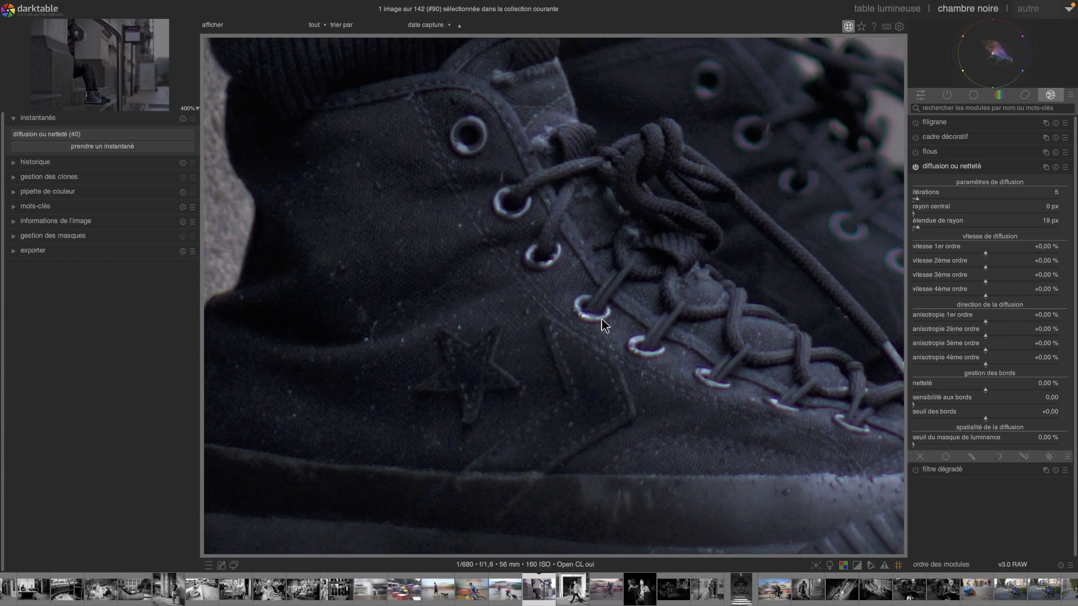
Set the first-order diffusion speed (vitesse 1er ordre) to +100 %
{"action": "left_click", "coordinate": [1029, 254]}
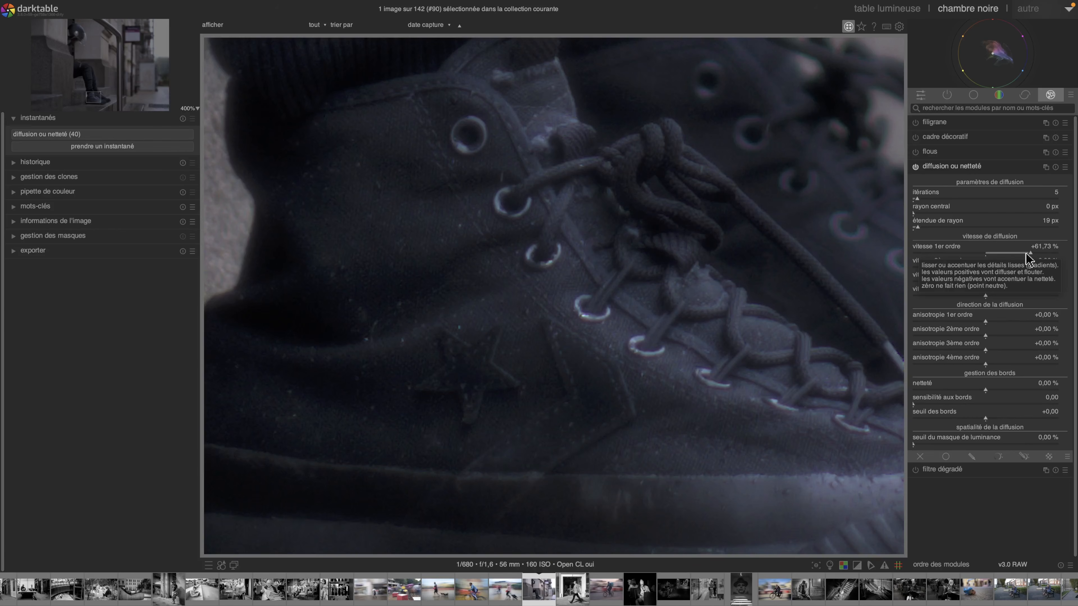
{"action": "right_click", "coordinate": [1031, 252]}
{"action": "type", "text": "100"}
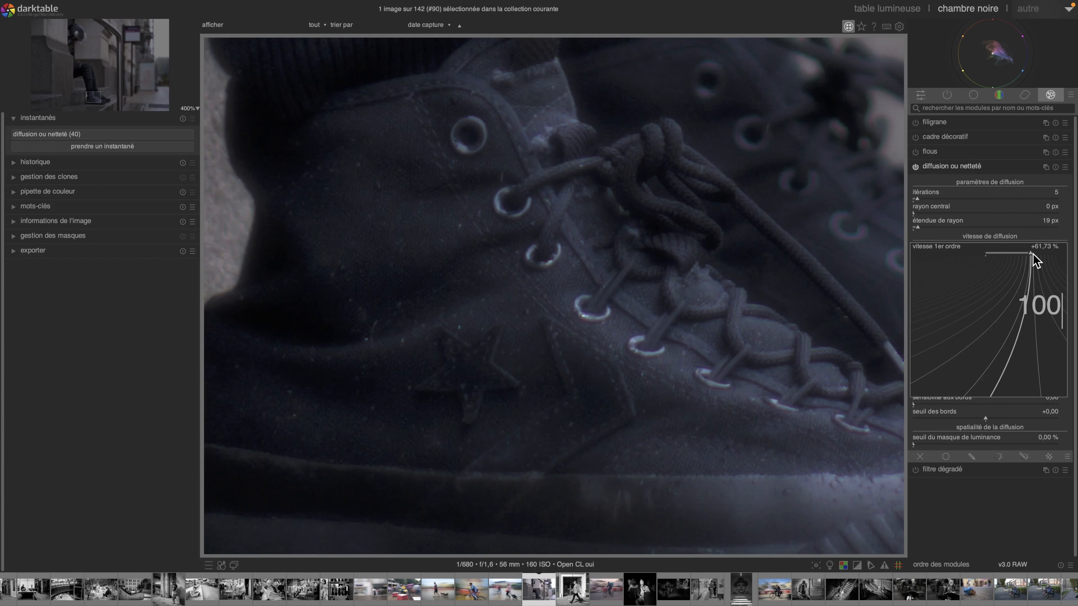
{"action": "key", "text": "Return"}
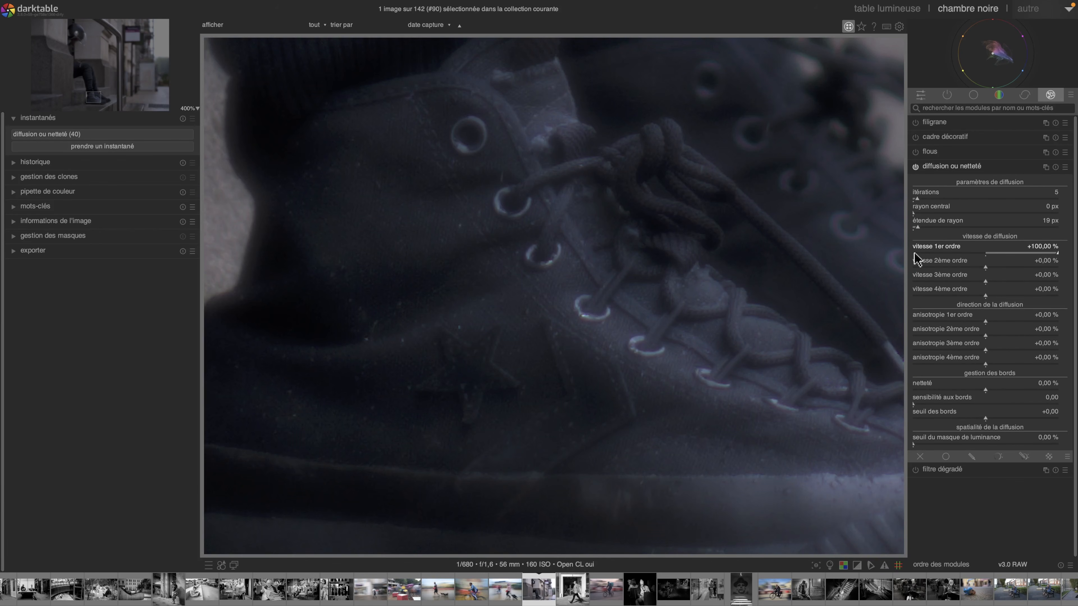
Set the first-order diffusion speed to -100 % and replace the stored snapshot with one of this result
{"action": "right_click", "coordinate": [953, 259]}
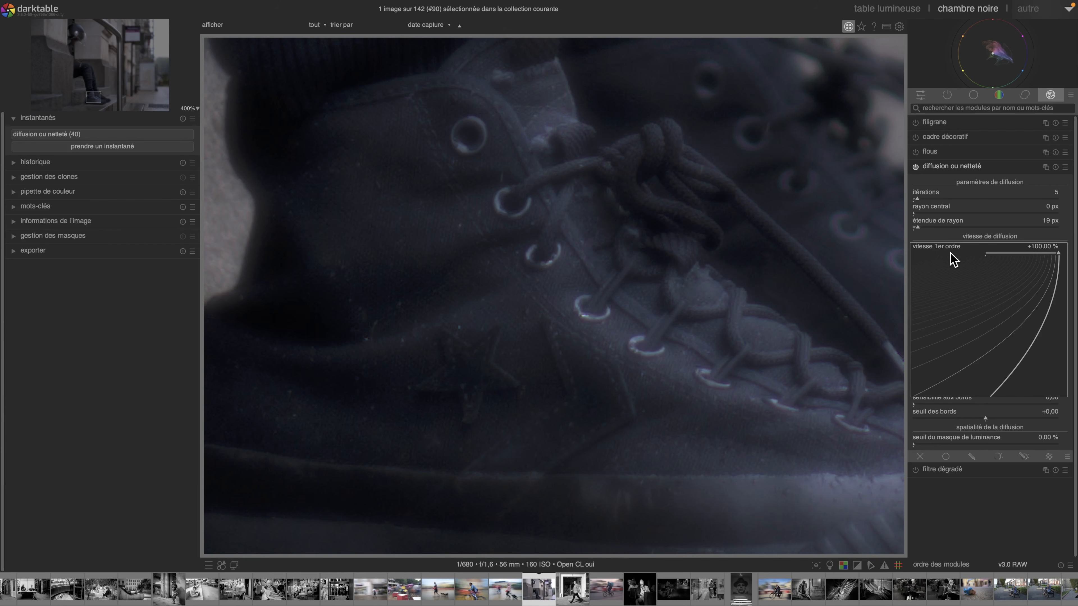
{"action": "type", "text": "-100"}
{"action": "key", "text": "Return"}
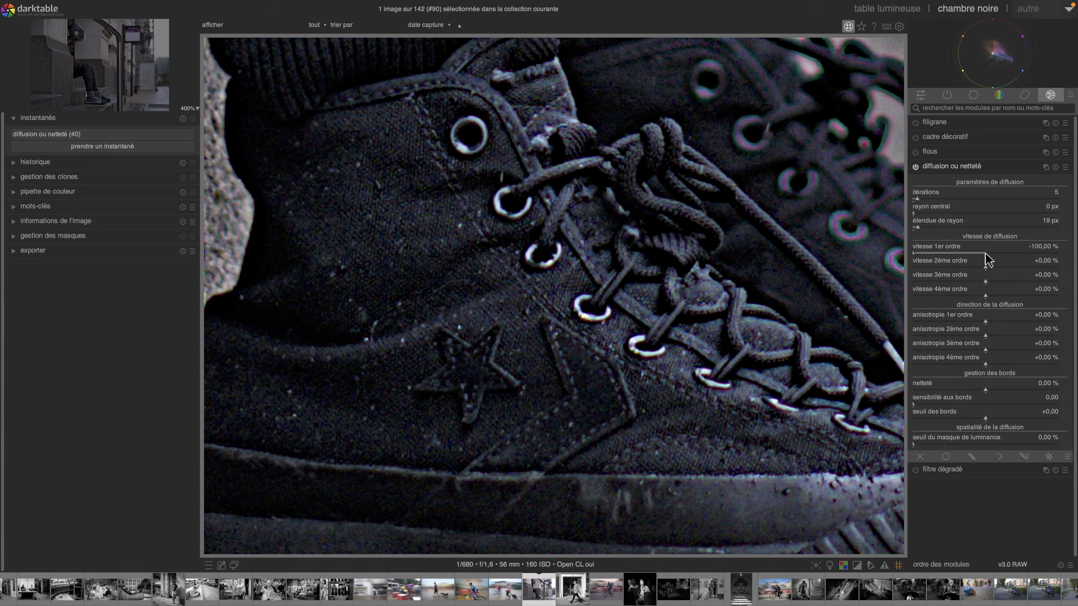
{"action": "left_click", "coordinate": [183, 119]}
{"action": "left_click", "coordinate": [94, 147]}
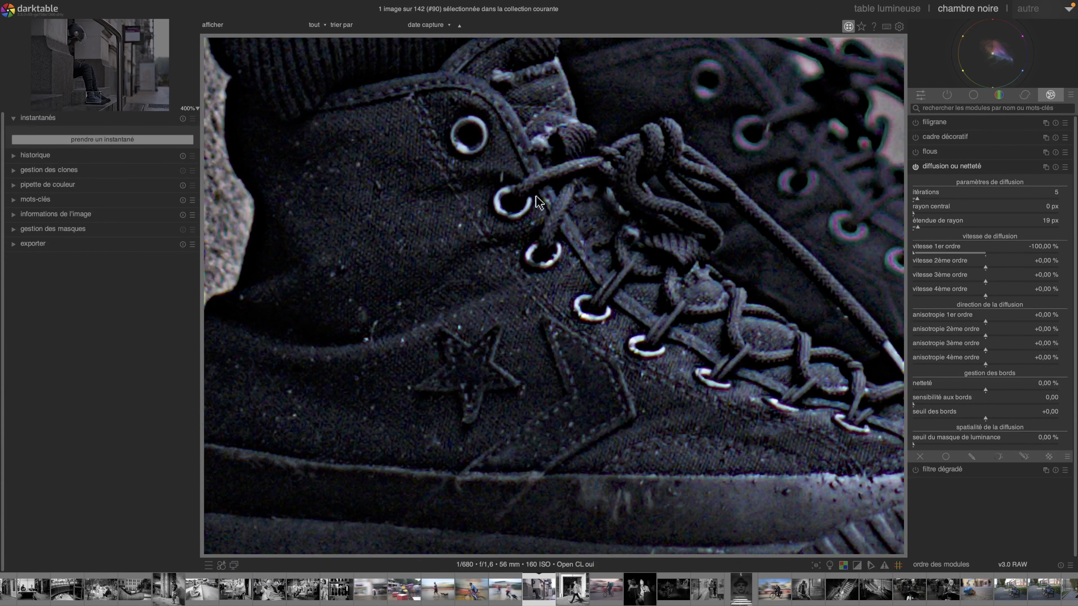
Reset the first-order diffusion speed to 0 % and set the third-order speed to -100 %
{"action": "double_click", "coordinate": [985, 253]}
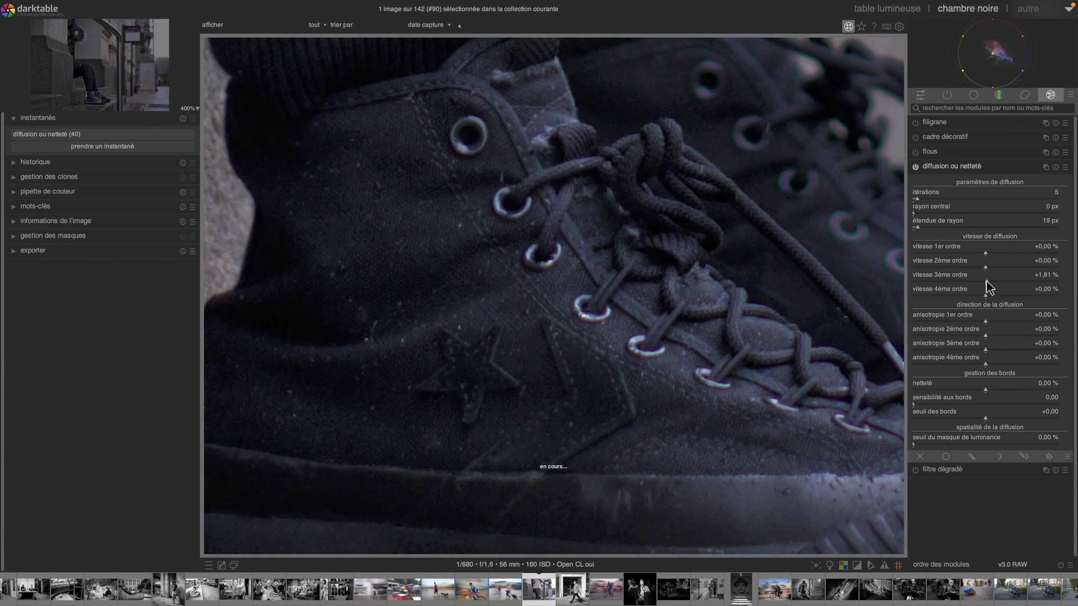
{"action": "right_click", "coordinate": [987, 282]}
{"action": "type", "text": "-100"}
{"action": "key", "text": "Return"}
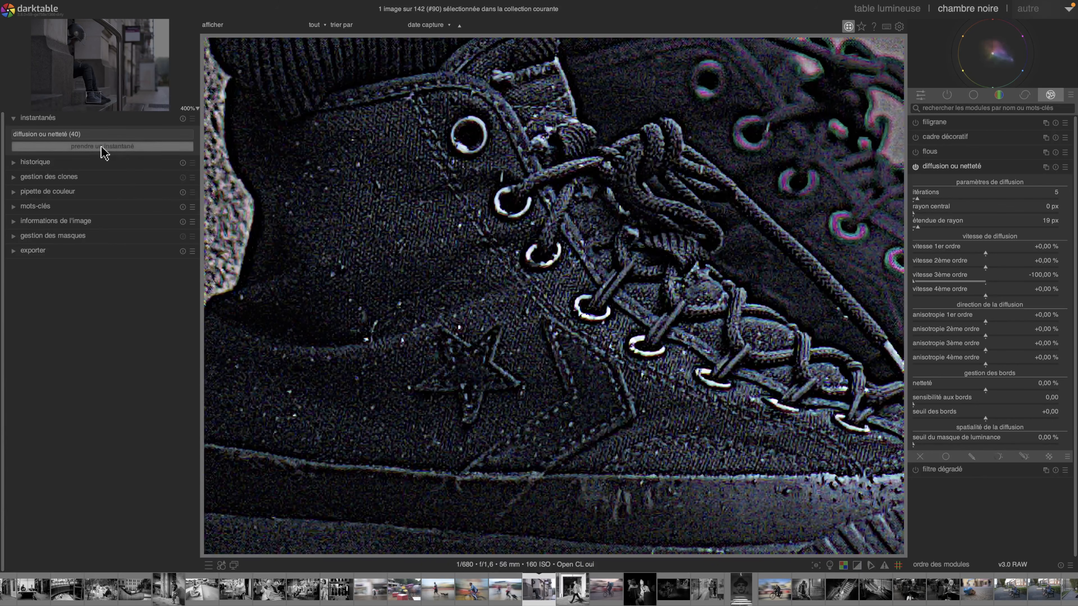
Compare the third-order sharpening with the first-order snapshot by shifting the split line over the shoe, and hide the snapshot
{"action": "left_click", "coordinate": [96, 134]}
{"action": "left_click", "coordinate": [96, 135]}
{"action": "left_click_drag", "start_coordinate": [337, 274], "coordinate": [370, 289]}
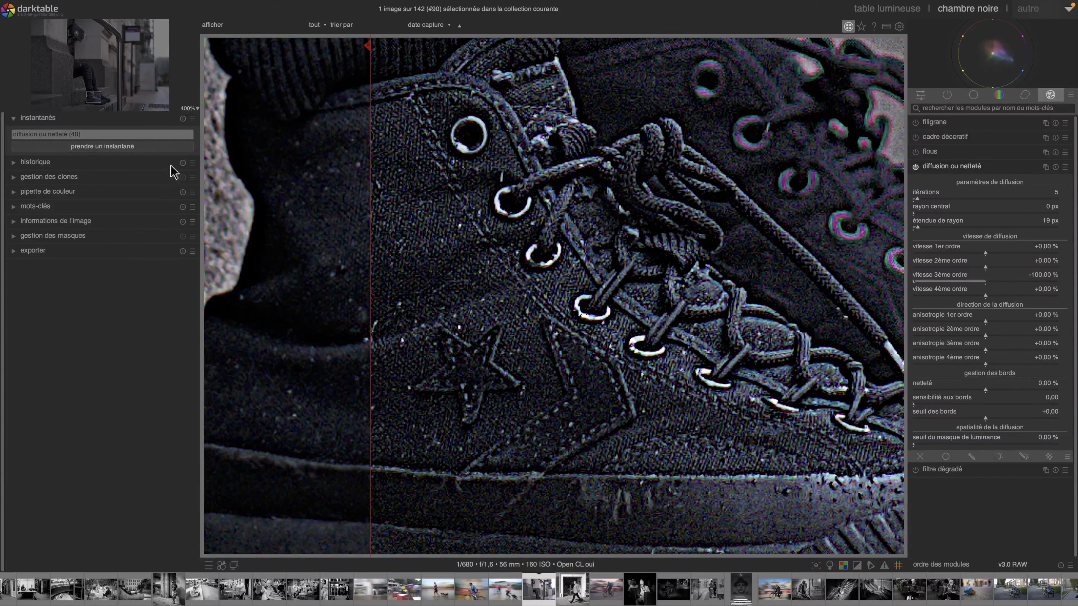
{"action": "left_click", "coordinate": [109, 135]}
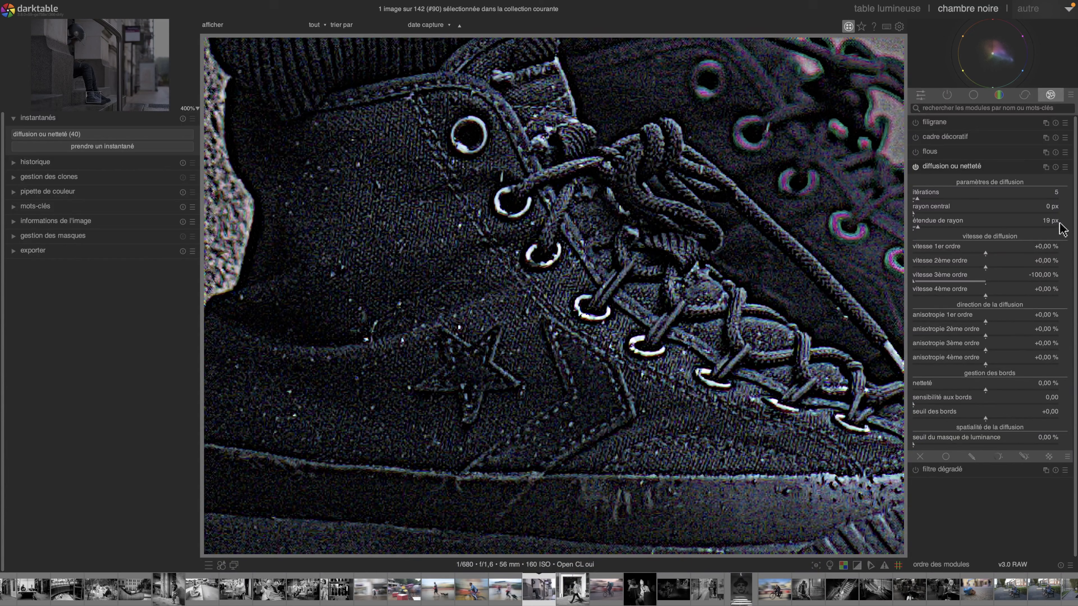
Reset the diffuse or sharpen module, with first-order anisotropy (anisotropie 1er ordre) at +1000 % and first-order speed at -100 %
{"action": "left_click", "coordinate": [1056, 167]}
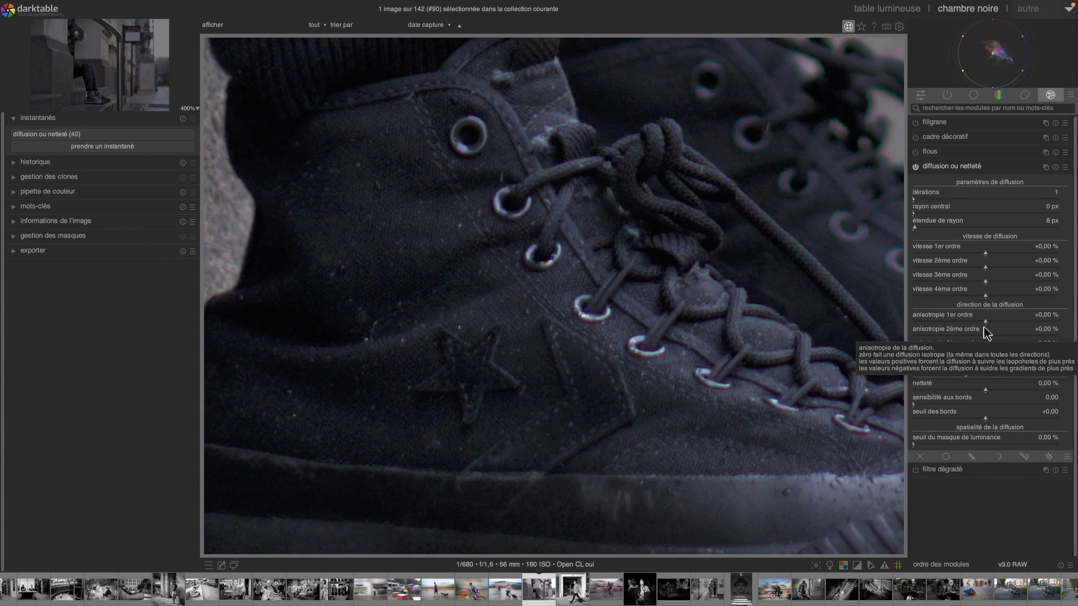
{"action": "left_click_drag", "start_coordinate": [985, 321], "coordinate": [1065, 329]}
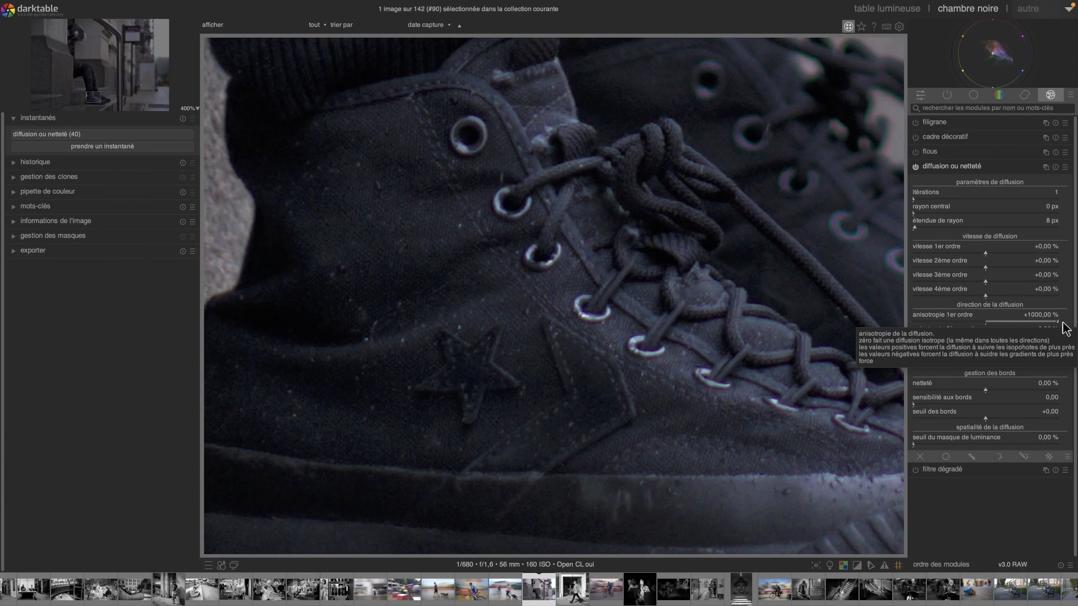
{"action": "left_click_drag", "start_coordinate": [985, 254], "coordinate": [913, 259]}
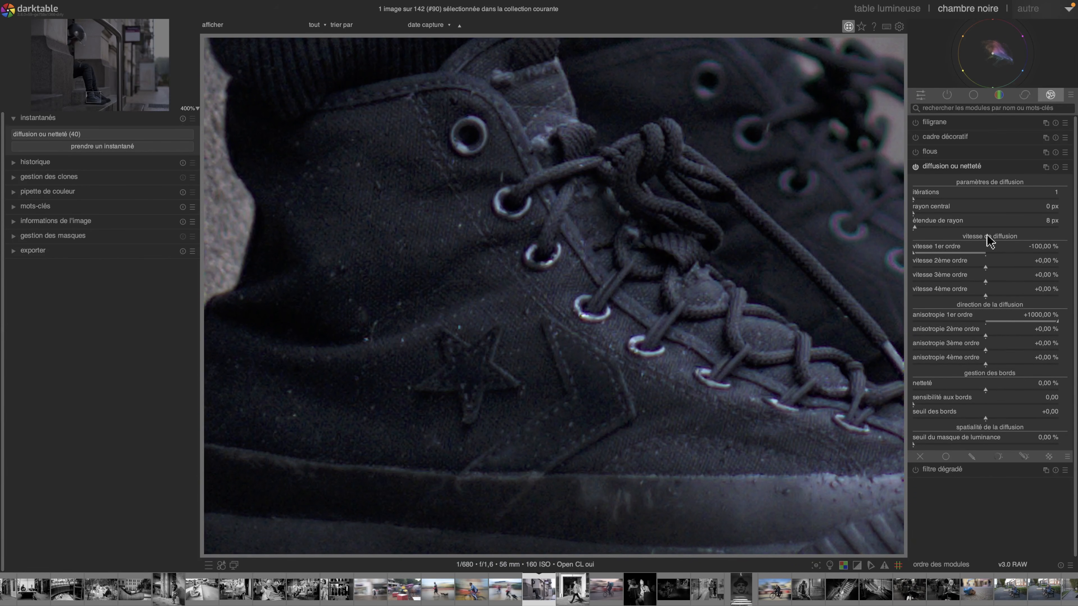
Set the module's number of iterations to 5
{"action": "right_click", "coordinate": [919, 199]}
{"action": "type", "text": "5"}
{"action": "key", "text": "Return"}
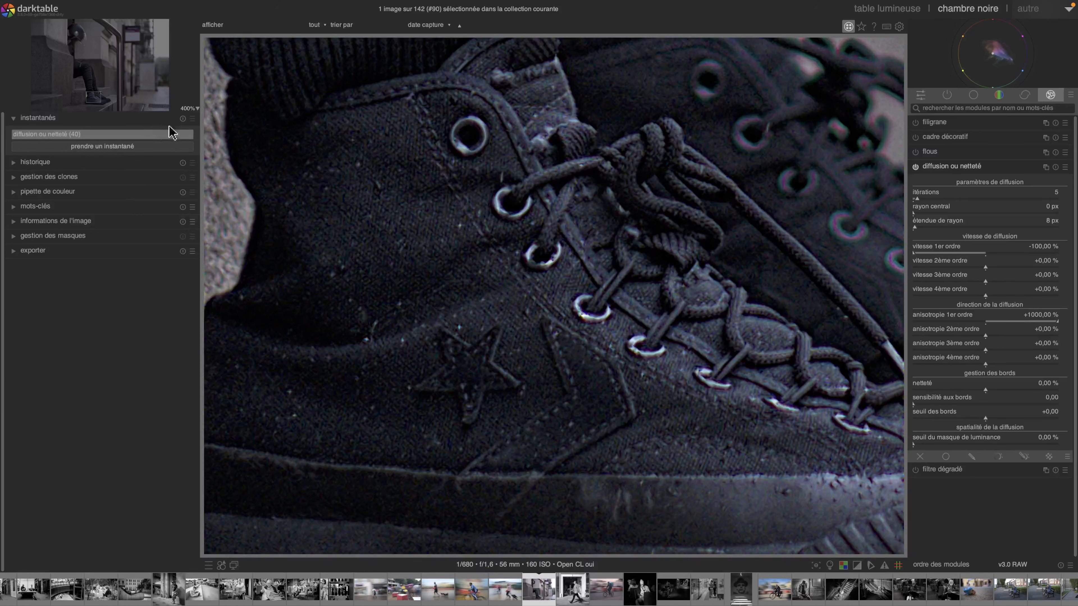
Replace the stored snapshot with one of the current result and set the first-order anisotropy to -1000 %
{"action": "left_click", "coordinate": [183, 119]}
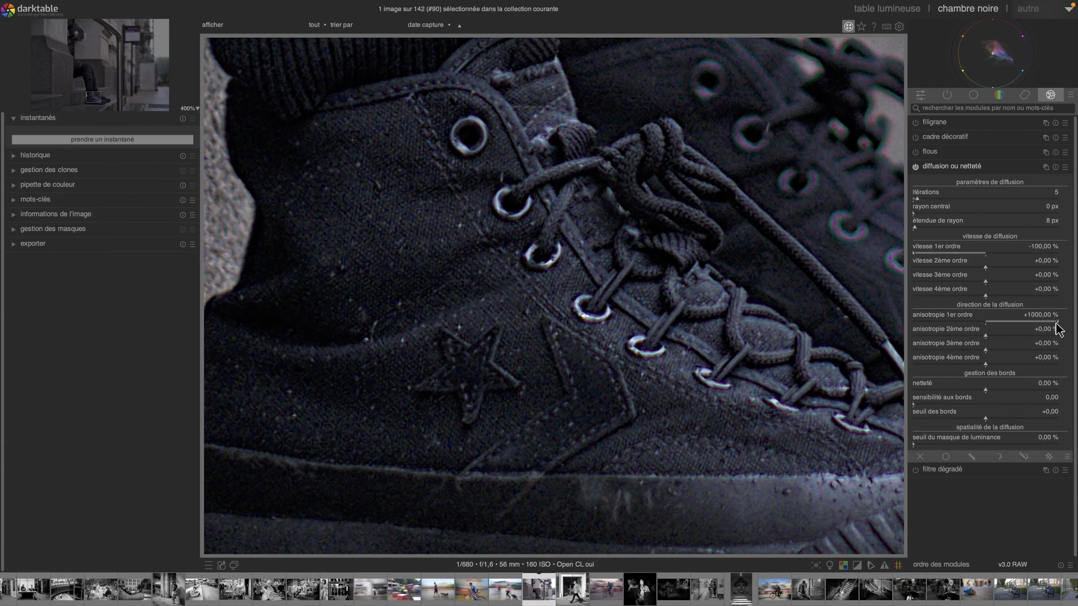
{"action": "left_click_drag", "start_coordinate": [1057, 321], "coordinate": [913, 322]}
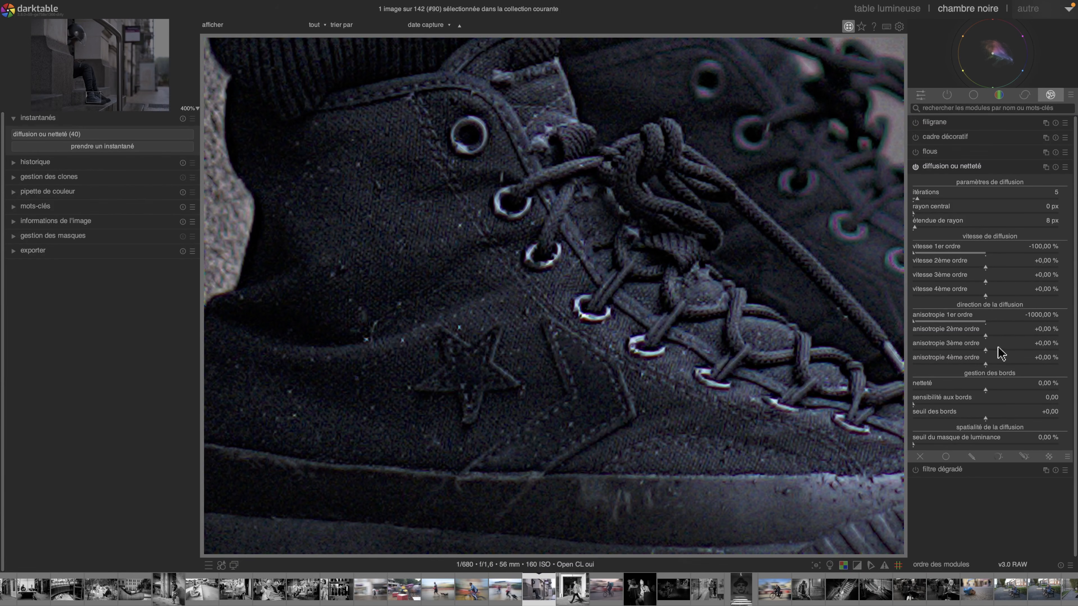
Sweep the snapshot split line across the shoe to compare -1000 % with +1000 % first-order anisotropy on the sharpened result
{"action": "left_click", "coordinate": [102, 133]}
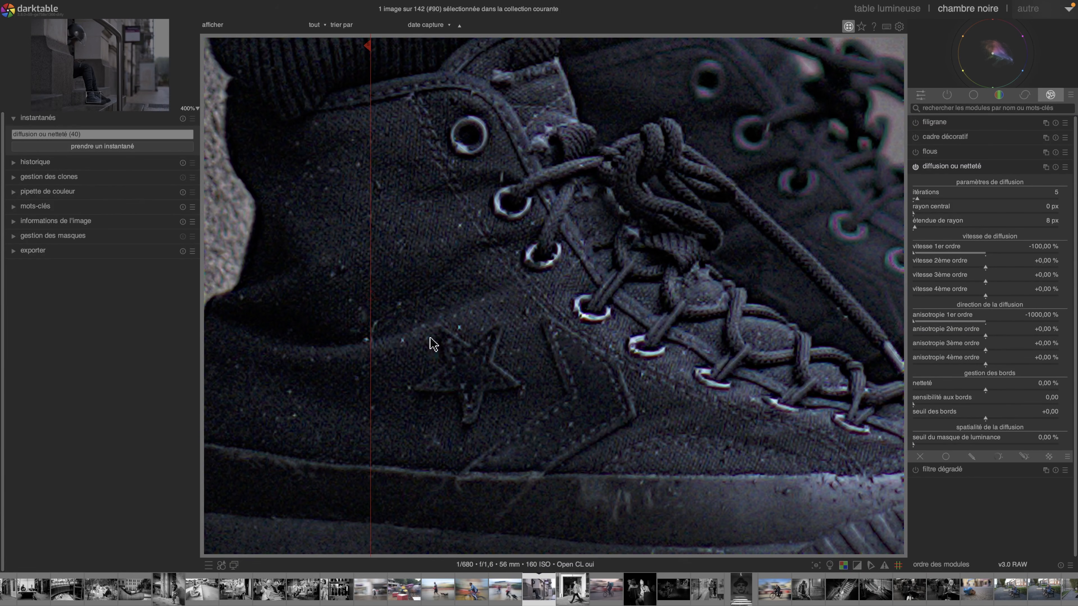
{"action": "left_click_drag", "start_coordinate": [733, 344], "coordinate": [364, 293]}
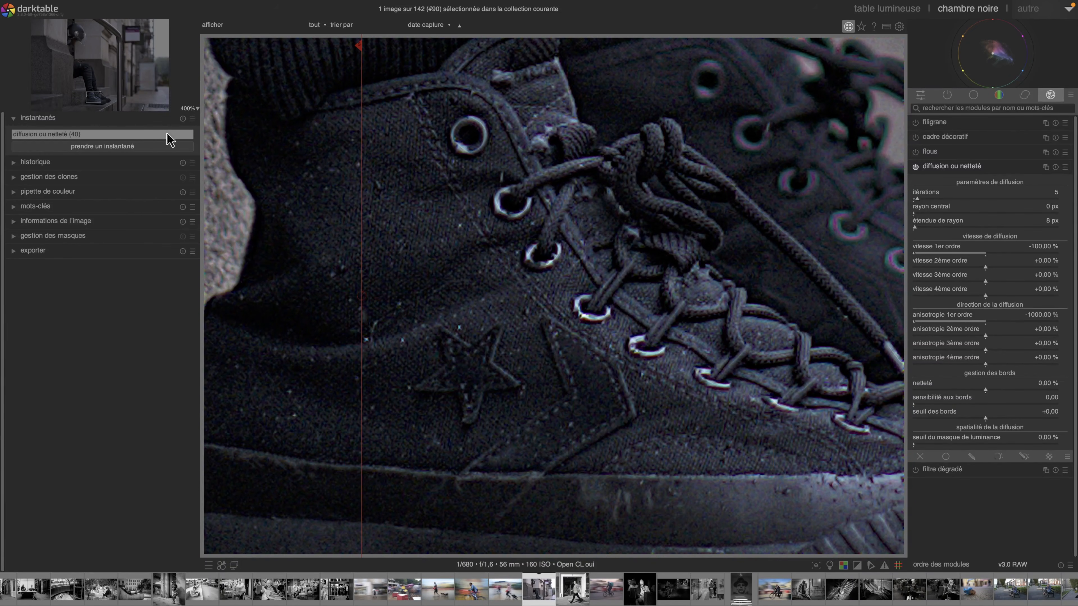
{"action": "left_click", "coordinate": [176, 138]}
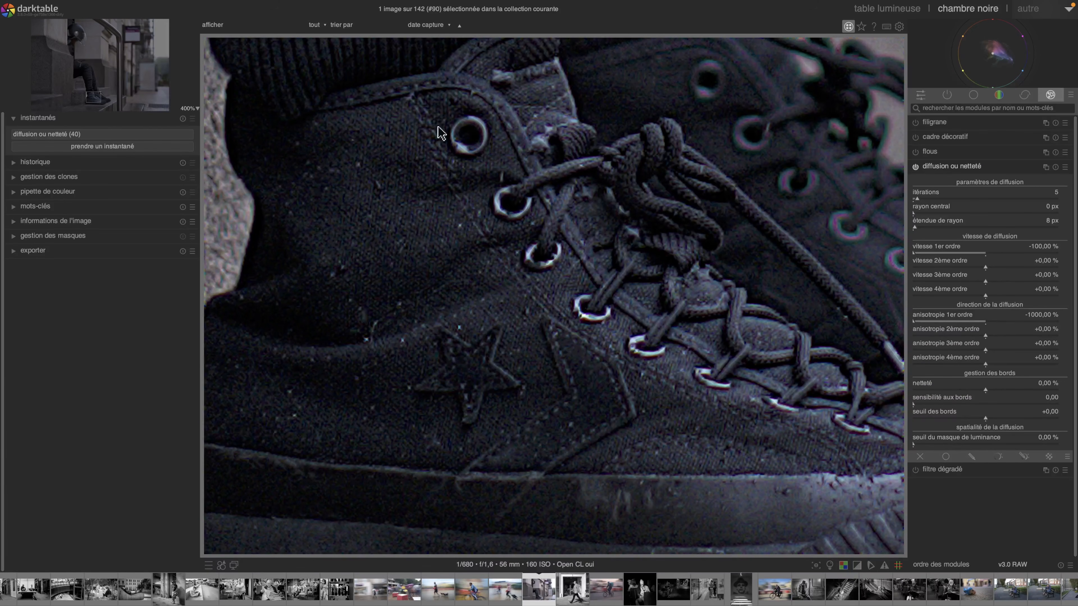
{"action": "left_click", "coordinate": [104, 138]}
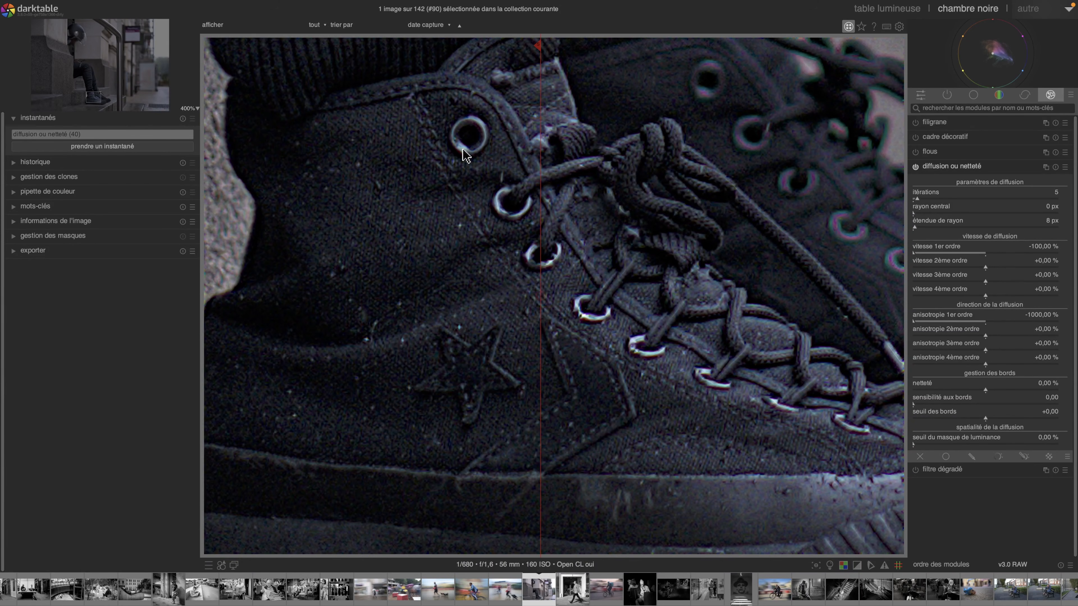
{"action": "mouse_move", "coordinate": [525, 213]}
{"action": "left_mouse_down"}
{"action": "mouse_move", "coordinate": [414, 206]}
{"action": "mouse_move", "coordinate": [527, 204]}
{"action": "mouse_move", "coordinate": [375, 207]}
{"action": "left_mouse_up"}
{"action": "left_click_drag", "start_coordinate": [395, 271], "coordinate": [585, 264]}
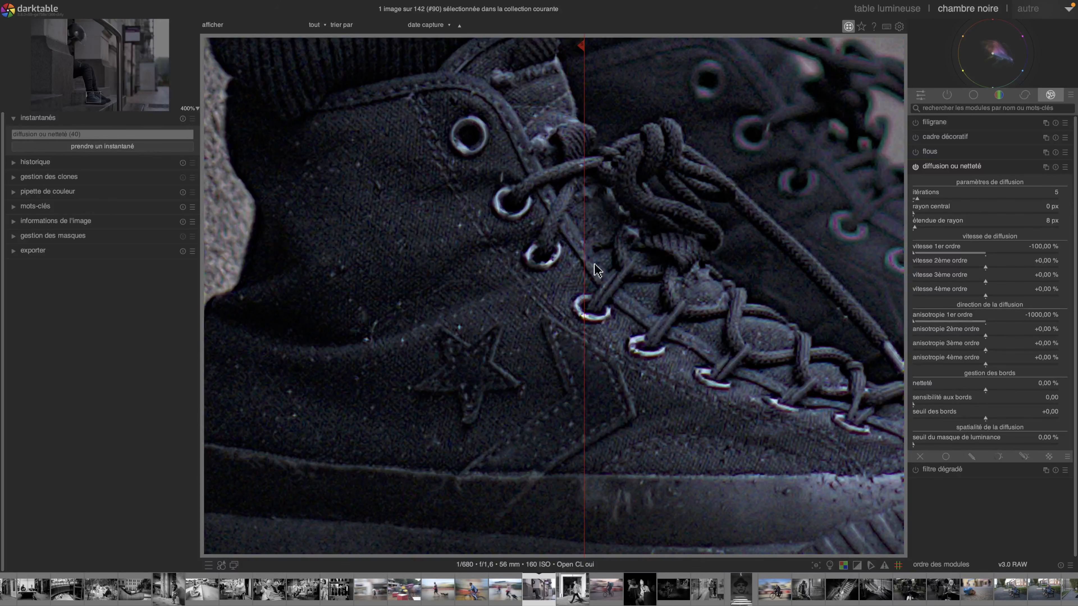
Set the first-order diffusion speed to +100 % and replace the old snapshot with one of the blurred result
{"action": "left_click", "coordinate": [182, 119]}
{"action": "left_click_drag", "start_coordinate": [915, 254], "coordinate": [1068, 258]}
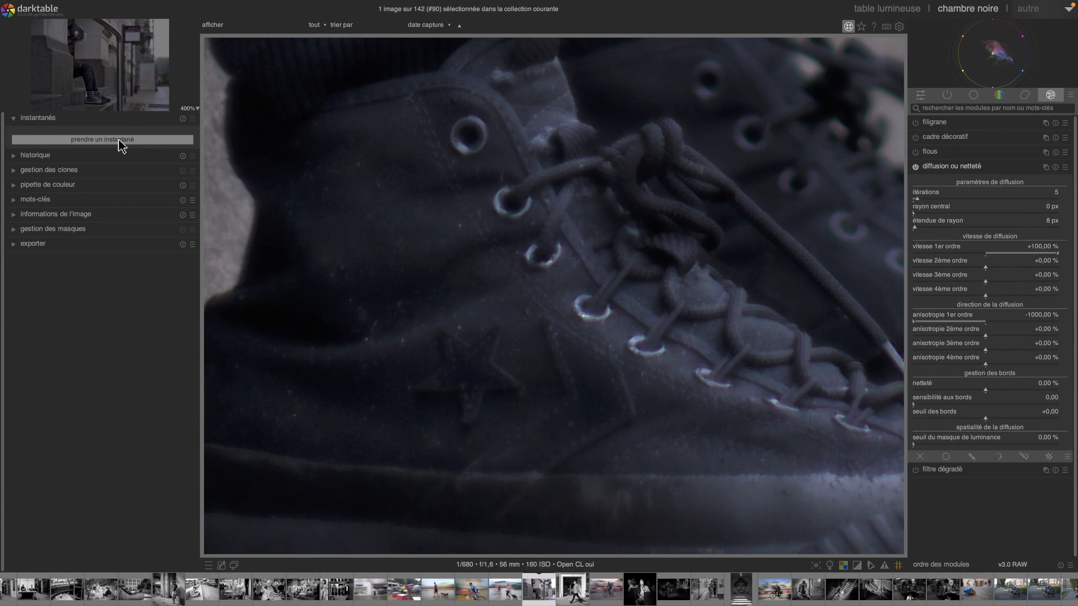
{"action": "left_click", "coordinate": [102, 140]}
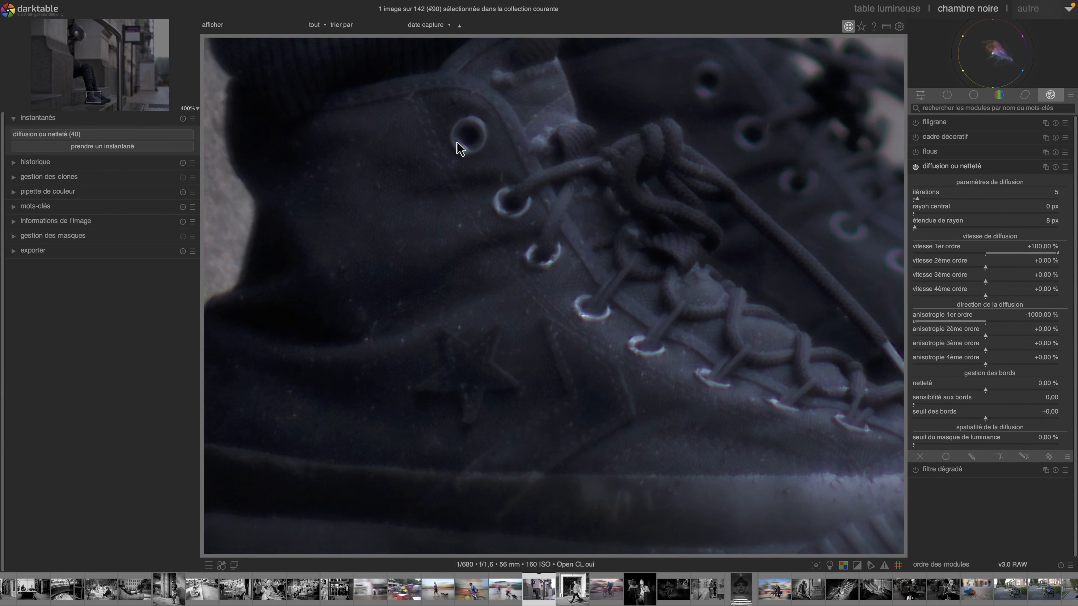
Set the first-order anisotropy to +1000 % and compare the blur with the snapshot using the split line over the shoe
{"action": "left_click_drag", "start_coordinate": [917, 323], "coordinate": [1068, 327]}
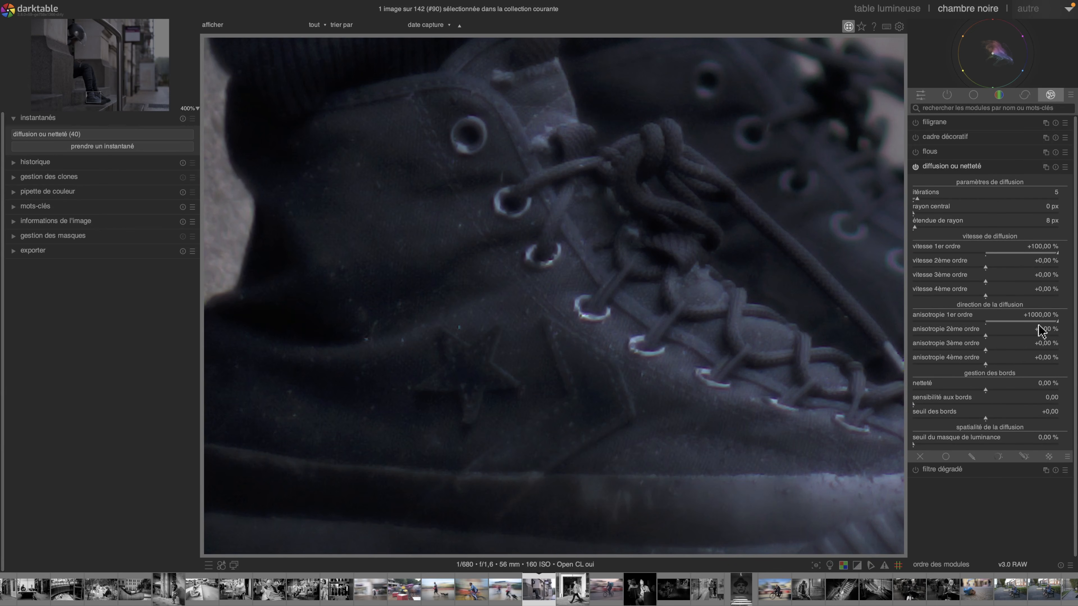
{"action": "left_click", "coordinate": [107, 134]}
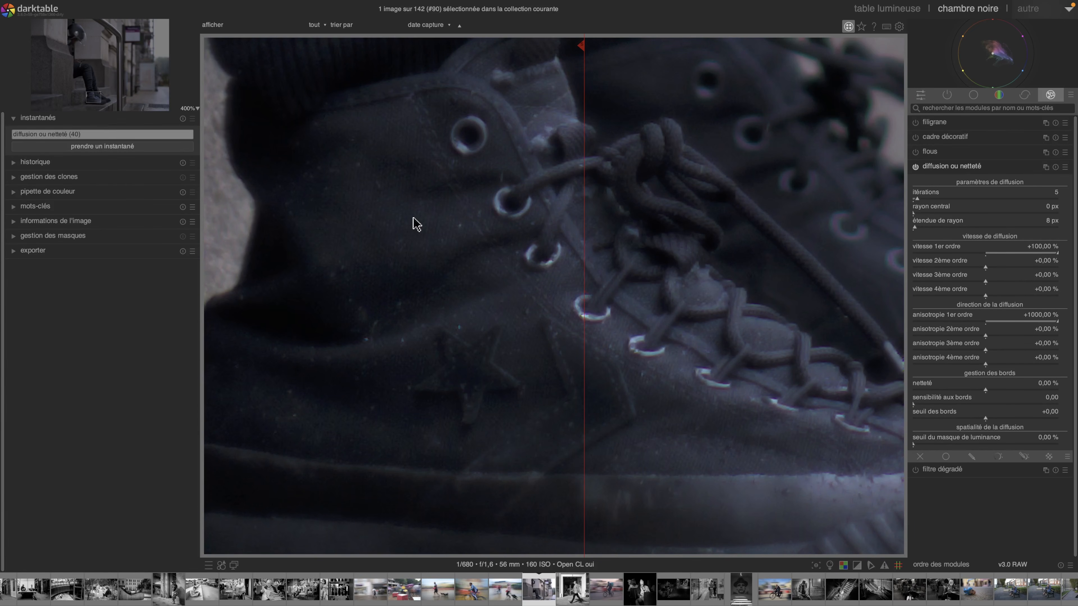
{"action": "mouse_move", "coordinate": [517, 288]}
{"action": "left_mouse_down"}
{"action": "mouse_move", "coordinate": [385, 281]}
{"action": "mouse_move", "coordinate": [528, 276]}
{"action": "left_mouse_up"}
{"action": "left_click_drag", "start_coordinate": [442, 278], "coordinate": [512, 277]}
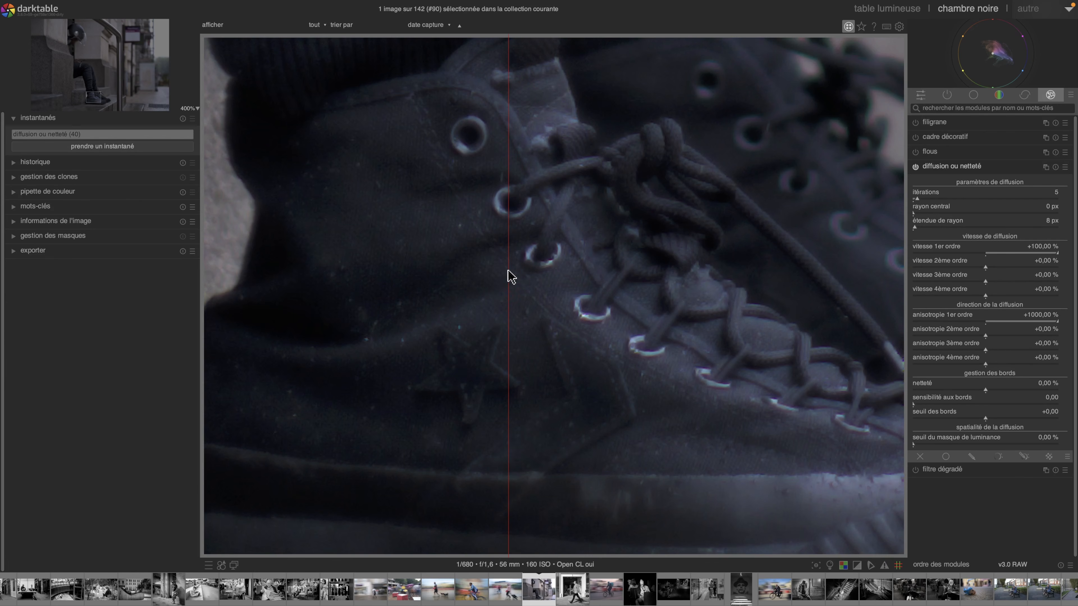
Delete the stored snapshot and reset the first-order anisotropy and diffusion speed to 0 %
{"action": "left_click", "coordinate": [182, 118]}
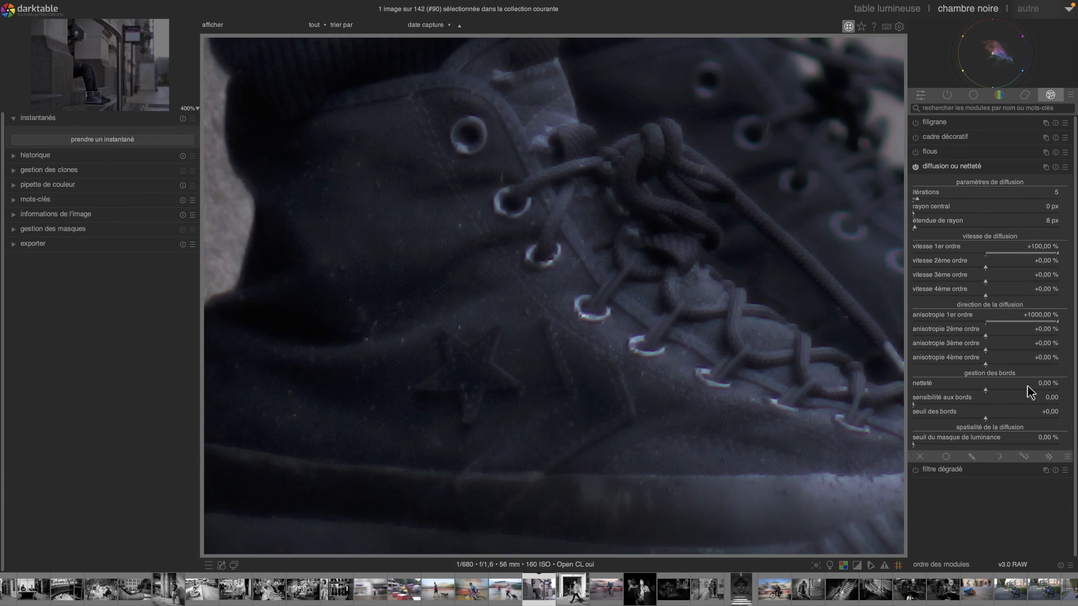
{"action": "double_click", "coordinate": [986, 322]}
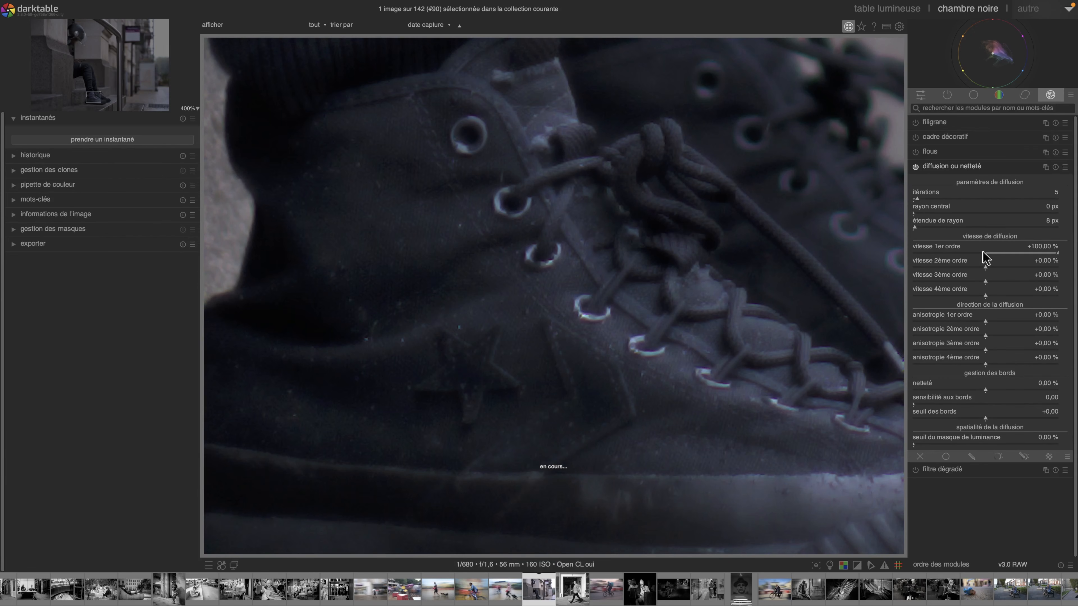
{"action": "double_click", "coordinate": [986, 254]}
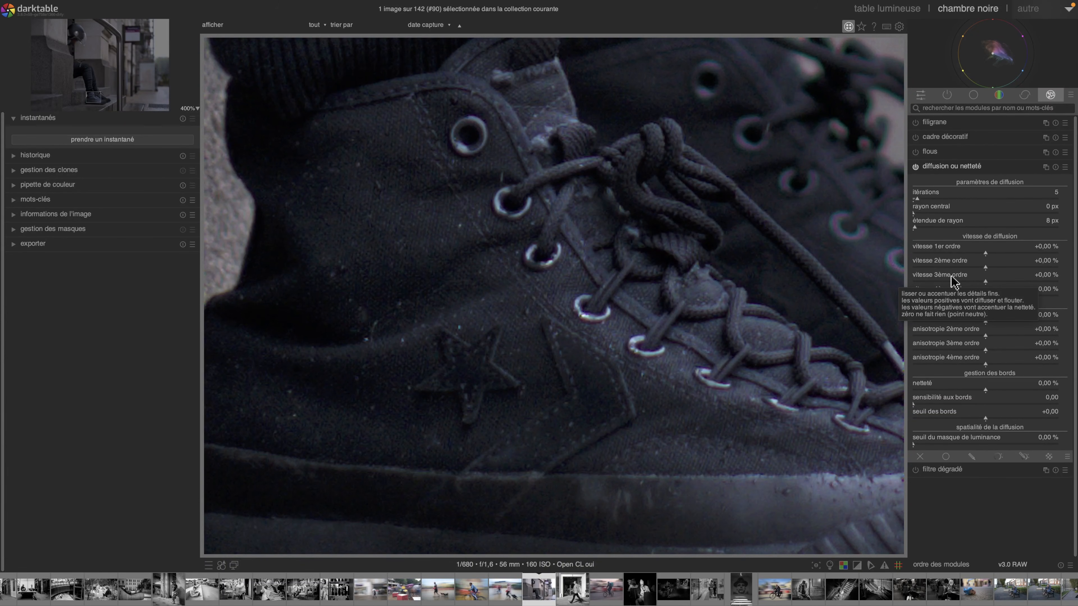
Try a third-order diffusion speed of -50 % on the shoe laces and reset it to 0 %
{"action": "left_click_drag", "start_coordinate": [811, 185], "coordinate": [597, 258]}
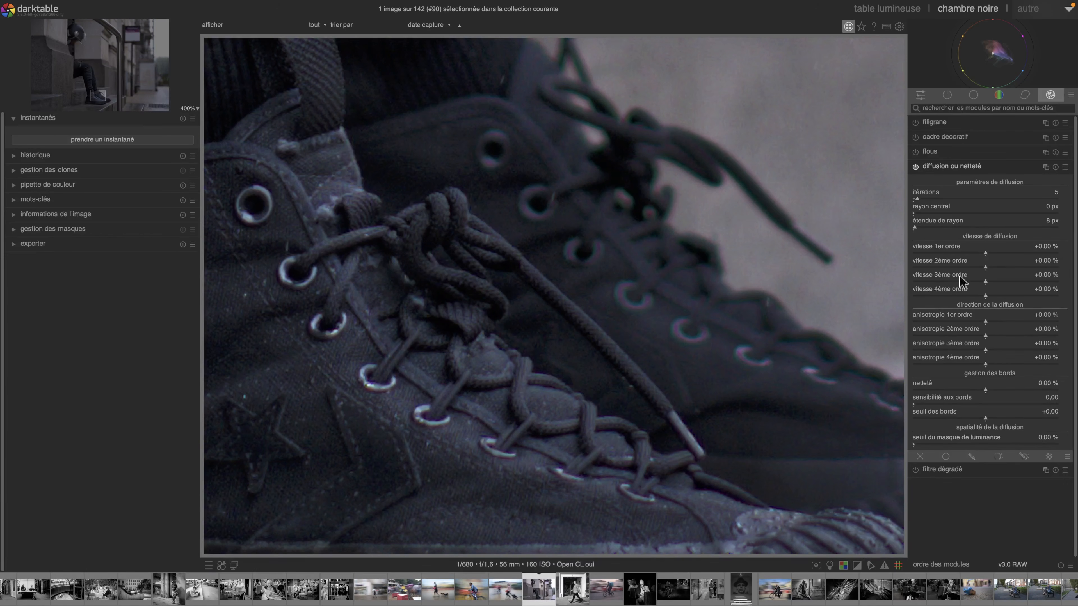
{"action": "right_click", "coordinate": [985, 281]}
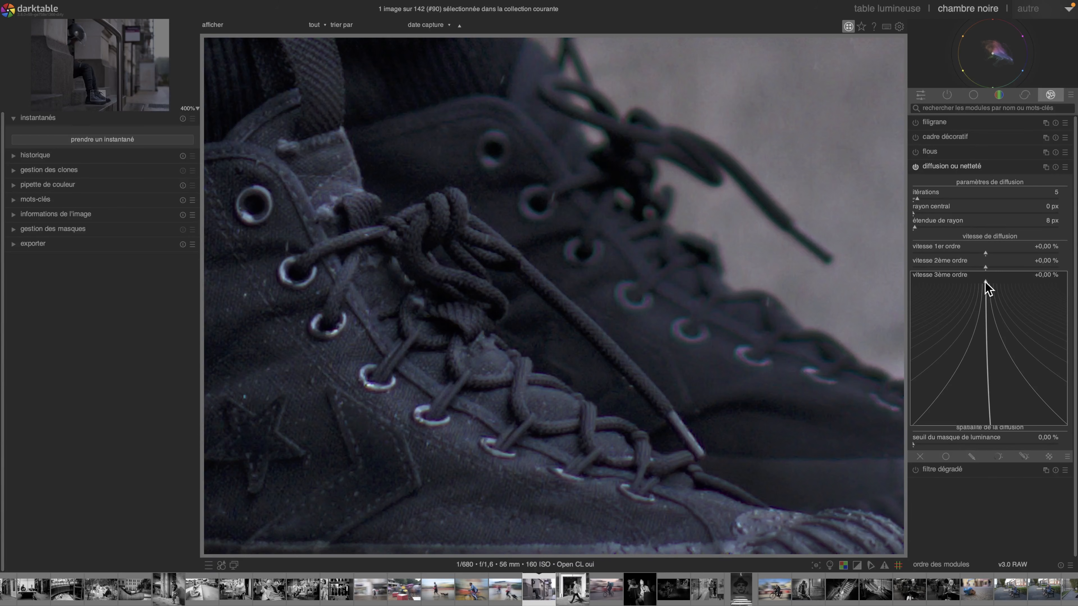
{"action": "type", "text": "-50"}
{"action": "key", "text": "Return"}
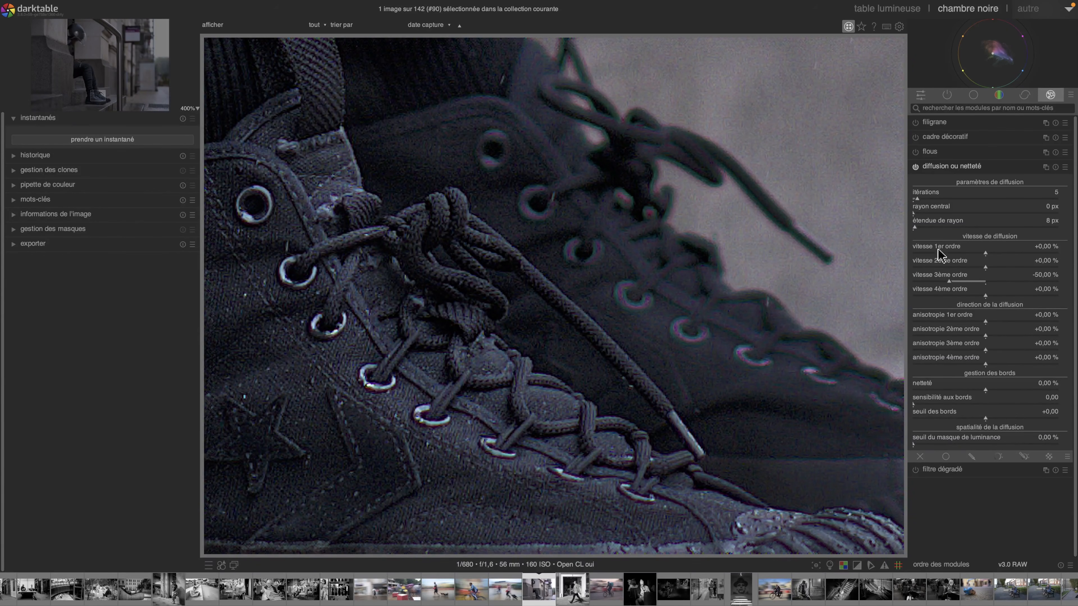
{"action": "double_click", "coordinate": [948, 282]}
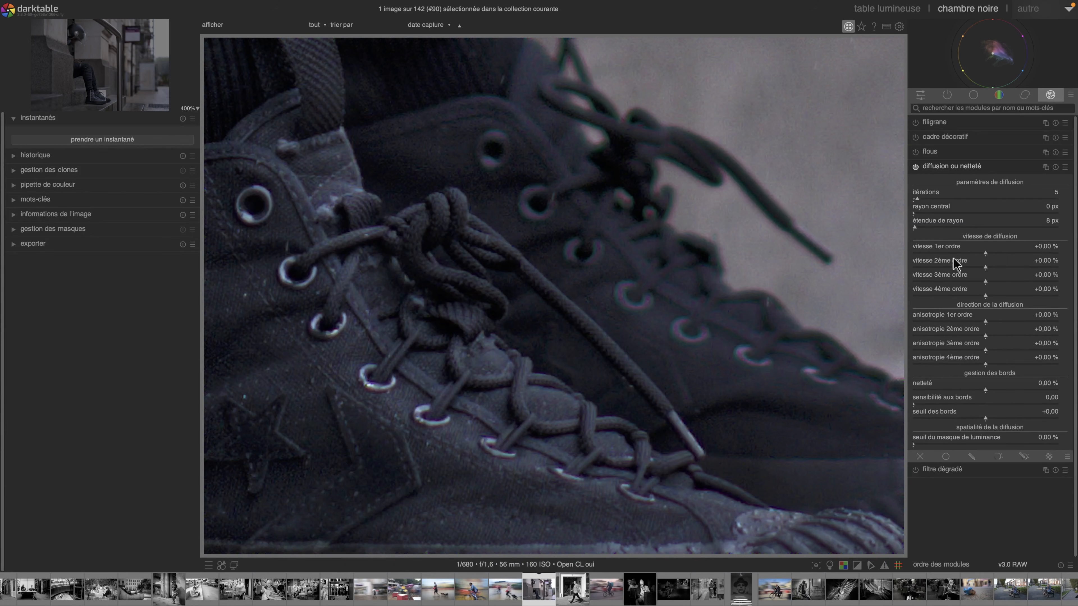
Set the first-order diffusion speed to -50 % and take a snapshot of the result
{"action": "right_click", "coordinate": [985, 258]}
{"action": "type", "text": "-50"}
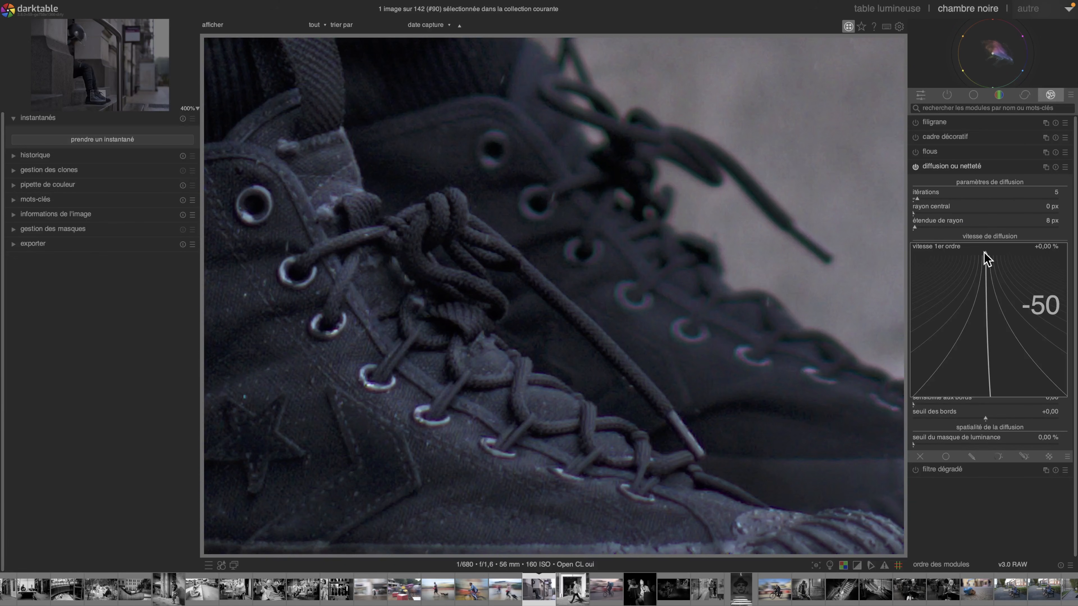
{"action": "key", "text": "Return"}
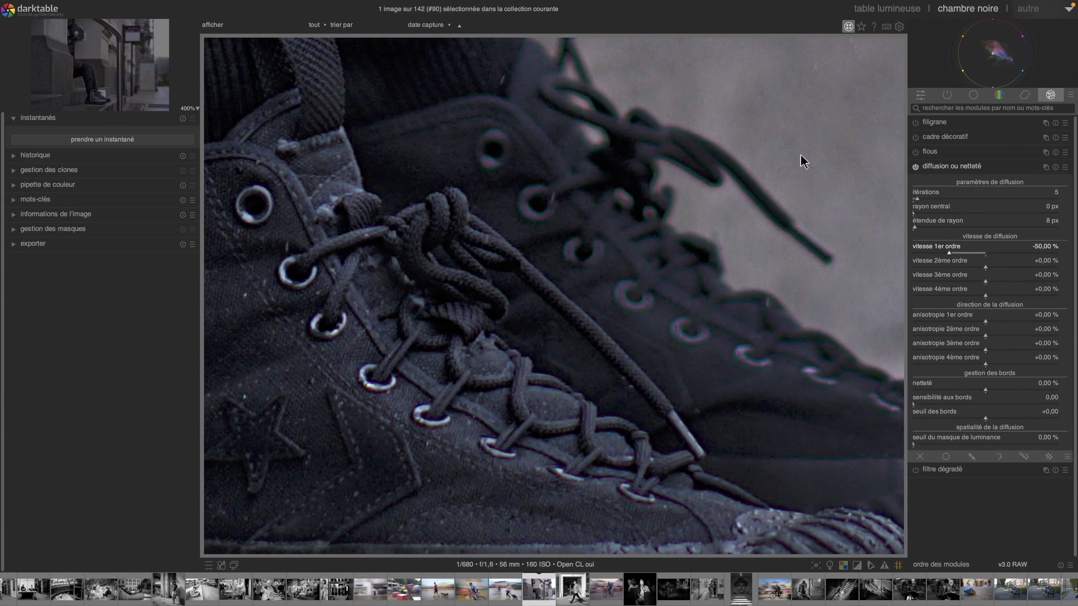
{"action": "left_click", "coordinate": [144, 140]}
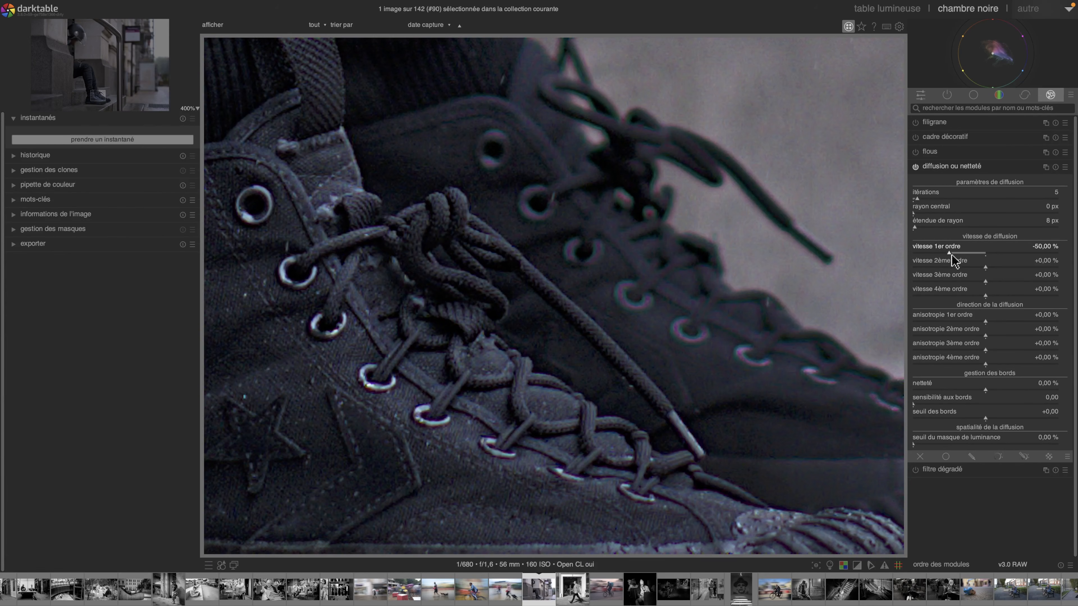
Reset the first-order diffusion speed to 0 % and set the third-order speed to -50 %
{"action": "double_click", "coordinate": [950, 252]}
{"action": "right_click", "coordinate": [986, 286]}
{"action": "type", "text": "-50"}
{"action": "key", "text": "Return"}
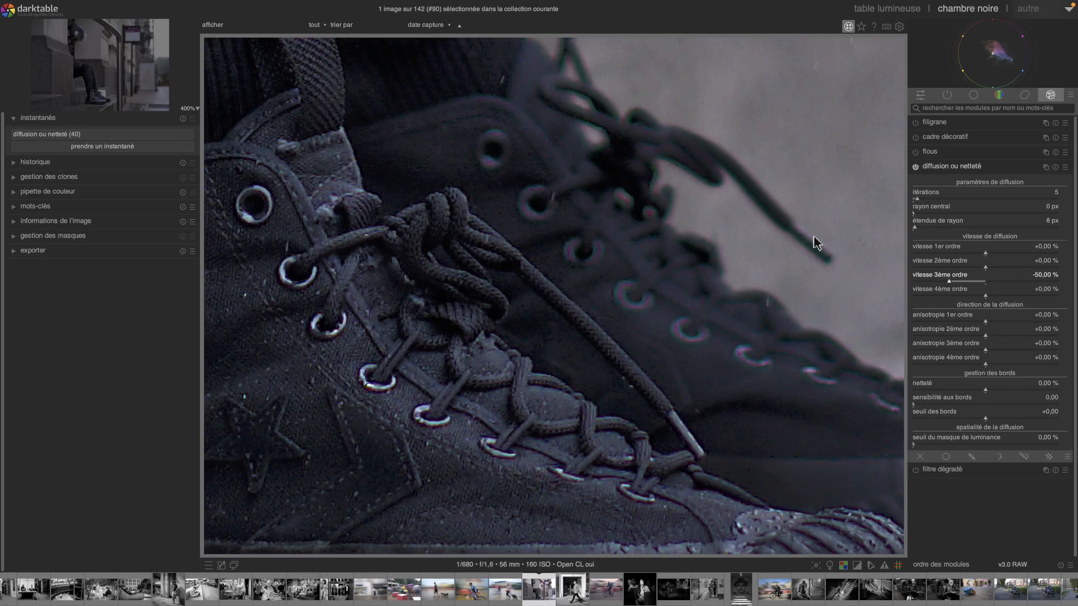
Compare the third-order sharpening with the first-order snapshot using the split line, and delete the snapshot
{"action": "left_click", "coordinate": [119, 134]}
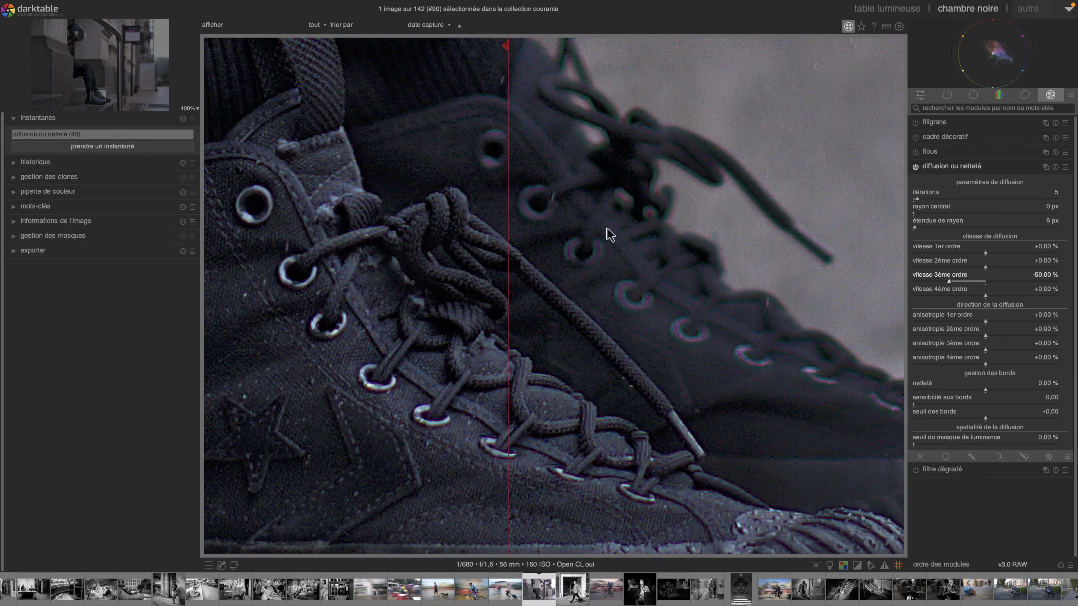
{"action": "left_click_drag", "start_coordinate": [791, 257], "coordinate": [777, 238]}
{"action": "left_click_drag", "start_coordinate": [744, 202], "coordinate": [712, 208]}
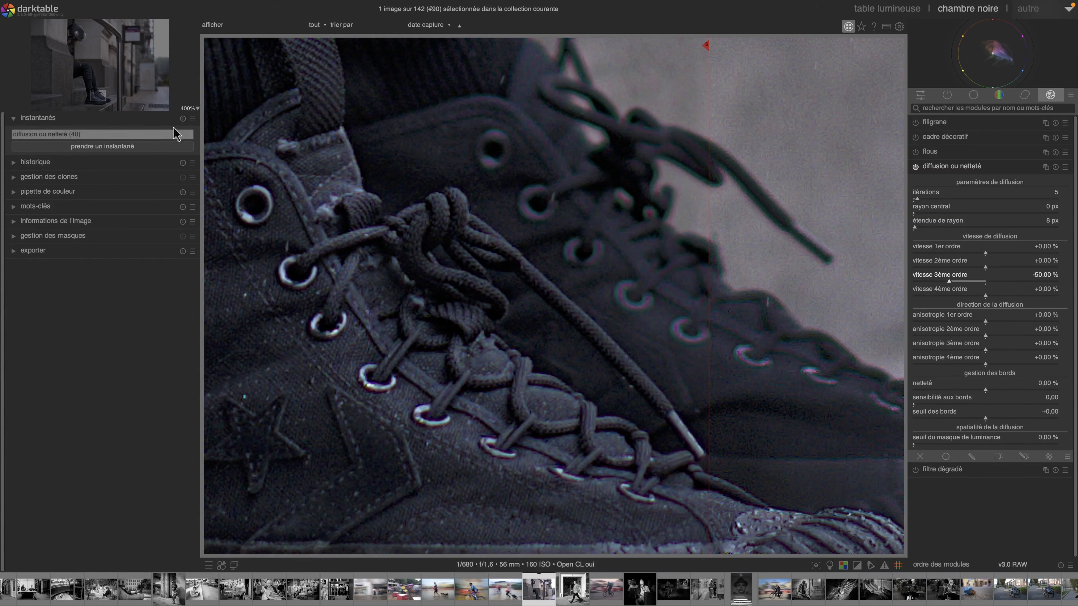
{"action": "left_click", "coordinate": [184, 119]}
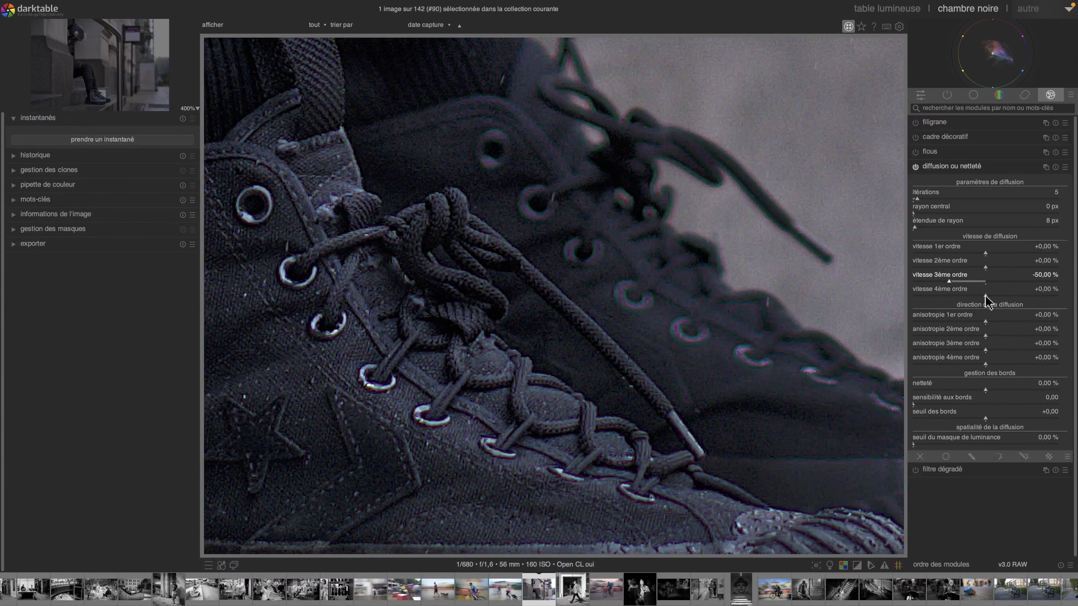
Set the fourth-order diffusion speed to +25 % and toggle the module off and on to compare the effect
{"action": "right_click", "coordinate": [986, 298]}
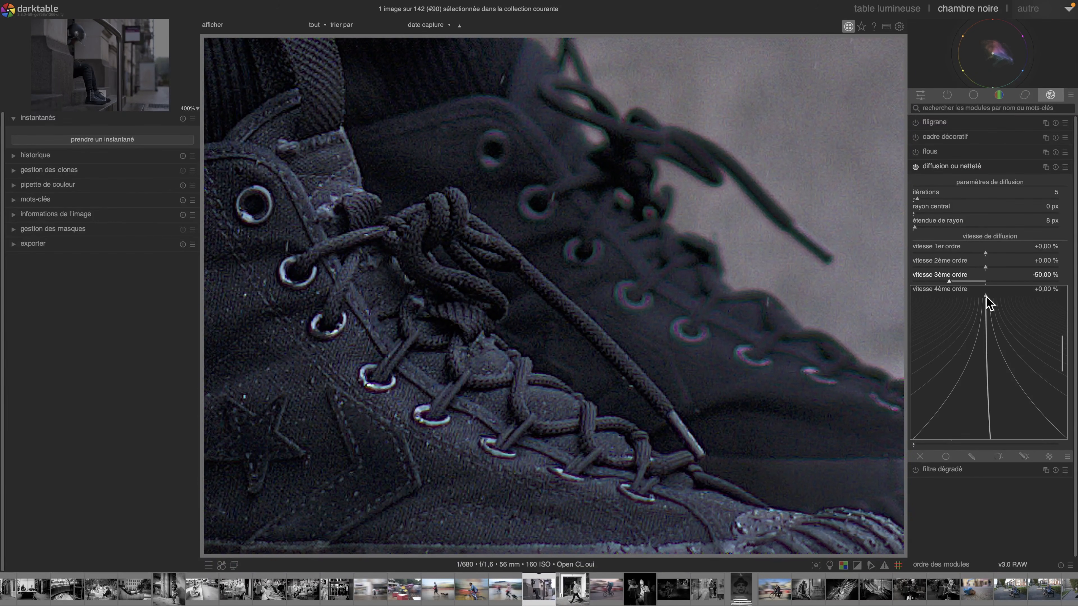
{"action": "type", "text": "25"}
{"action": "key", "text": "Return"}
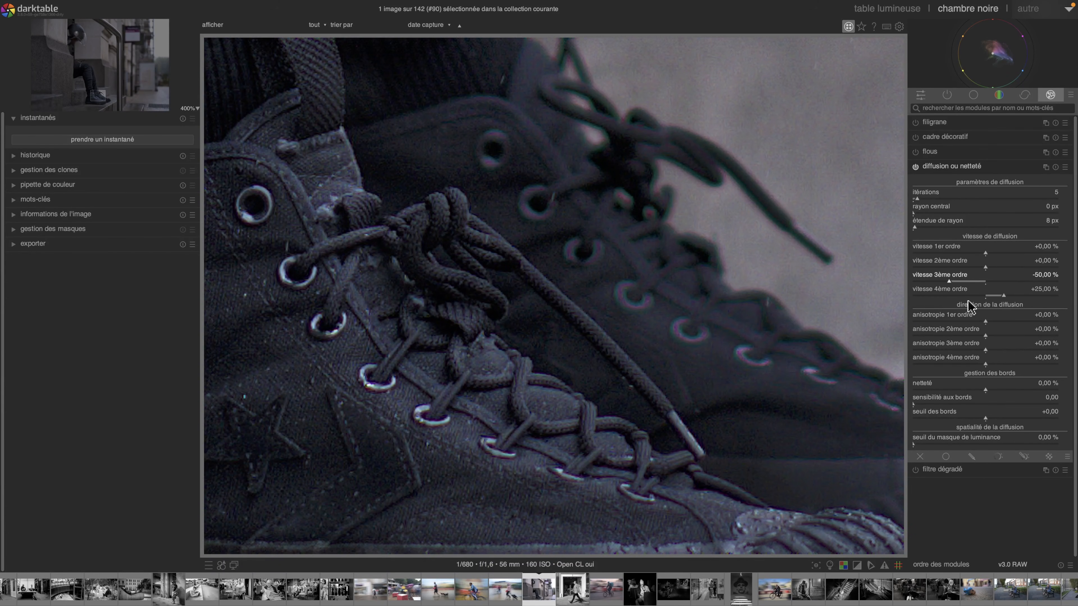
{"action": "left_click", "coordinate": [916, 167]}
{"action": "left_click", "coordinate": [916, 166]}
Set the third-order anisotropy to +100 % and toggle the module to check the effect
{"action": "right_click", "coordinate": [989, 352]}
{"action": "type", "text": "+100"}
{"action": "key", "text": "Return"}
{"action": "left_click", "coordinate": [916, 167]}
Set the first-order diffusion speed to -50 % and the second-order speed to +25 %
{"action": "right_click", "coordinate": [985, 253]}
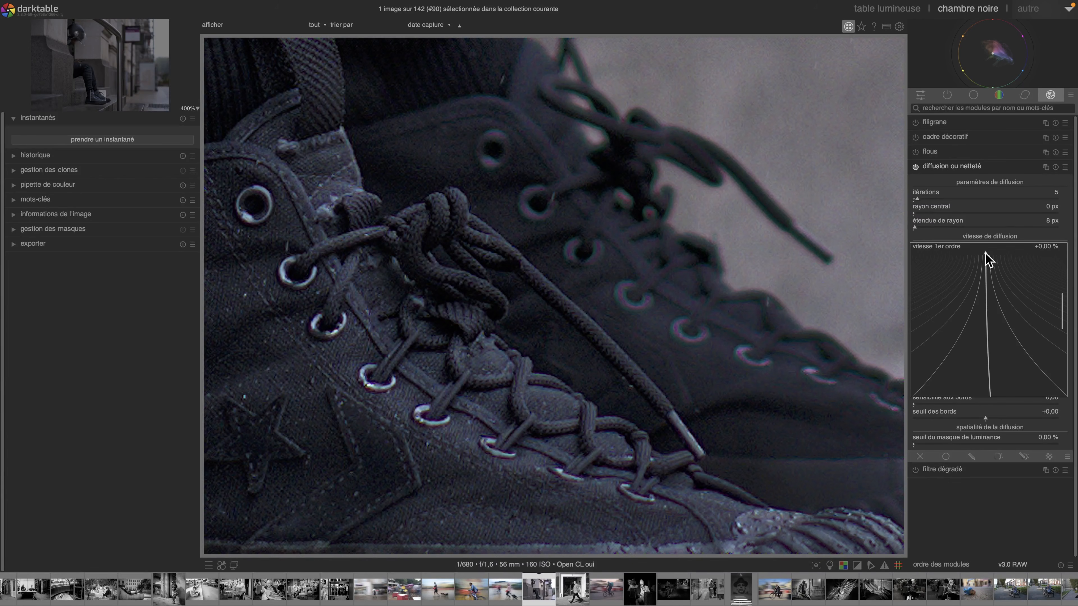
{"action": "type", "text": "-50"}
{"action": "key", "text": "Return"}
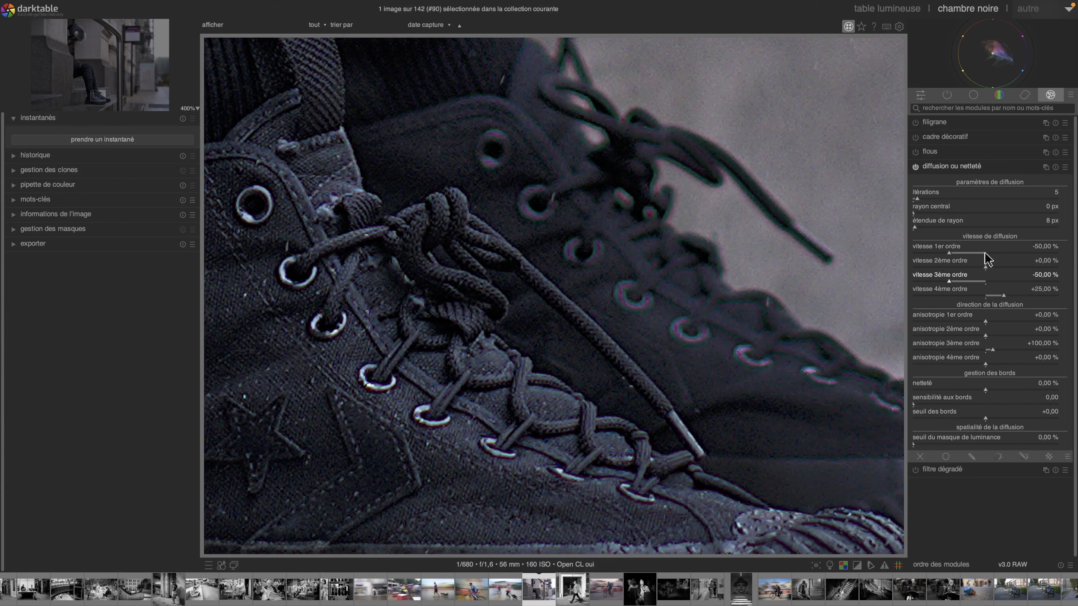
{"action": "right_click", "coordinate": [986, 266]}
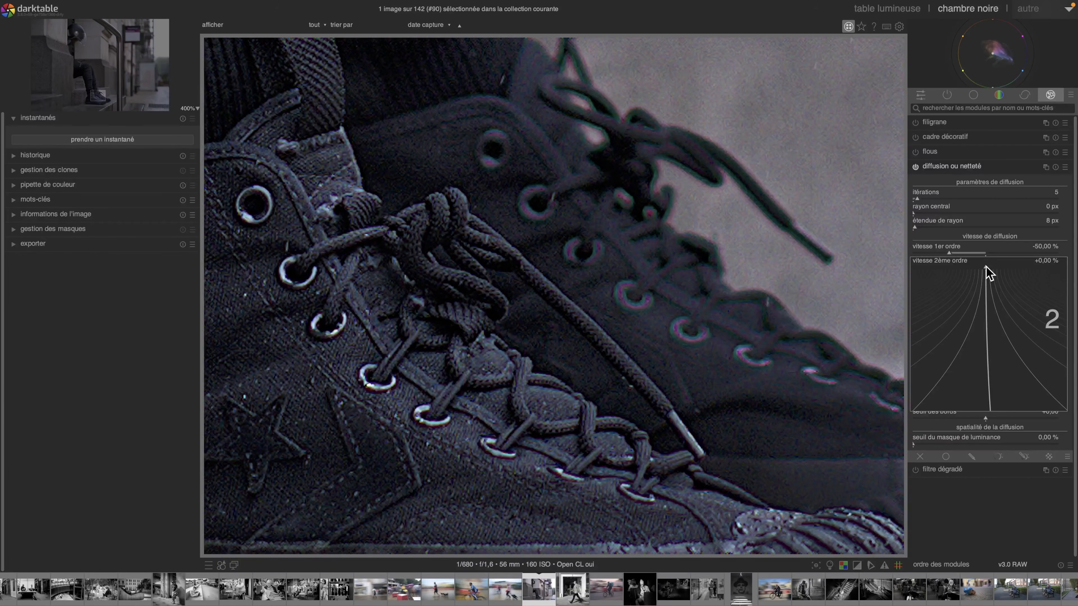
{"action": "type", "text": "25"}
{"action": "key", "text": "Return"}
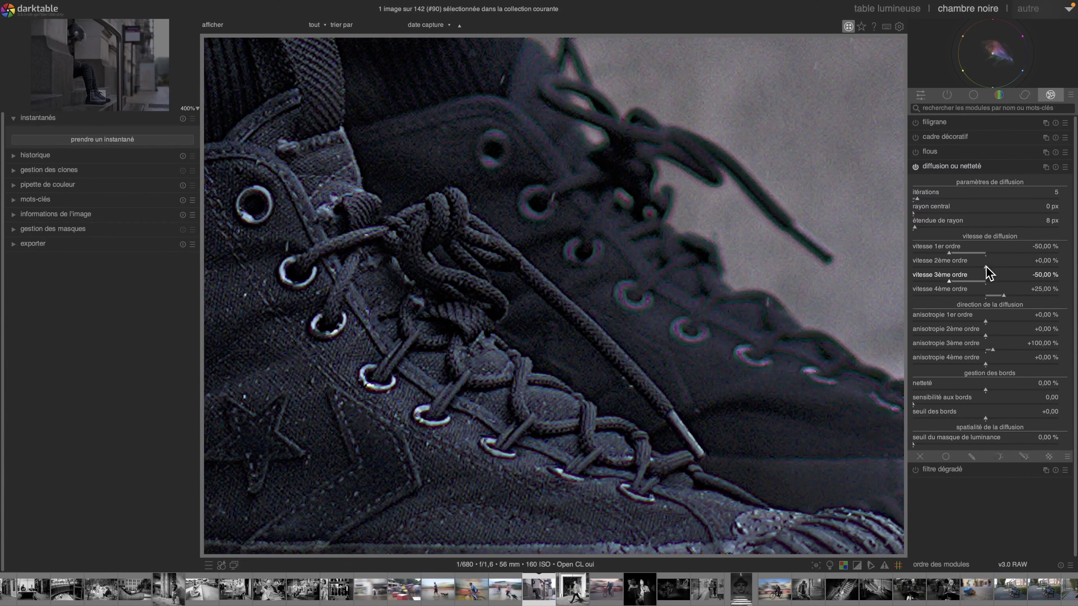
Set the first-order anisotropy to +100 % and toggle the module off and on to compare with the unsharpened photo
{"action": "right_click", "coordinate": [986, 321]}
{"action": "type", "text": "+100"}
{"action": "key", "text": "Return"}
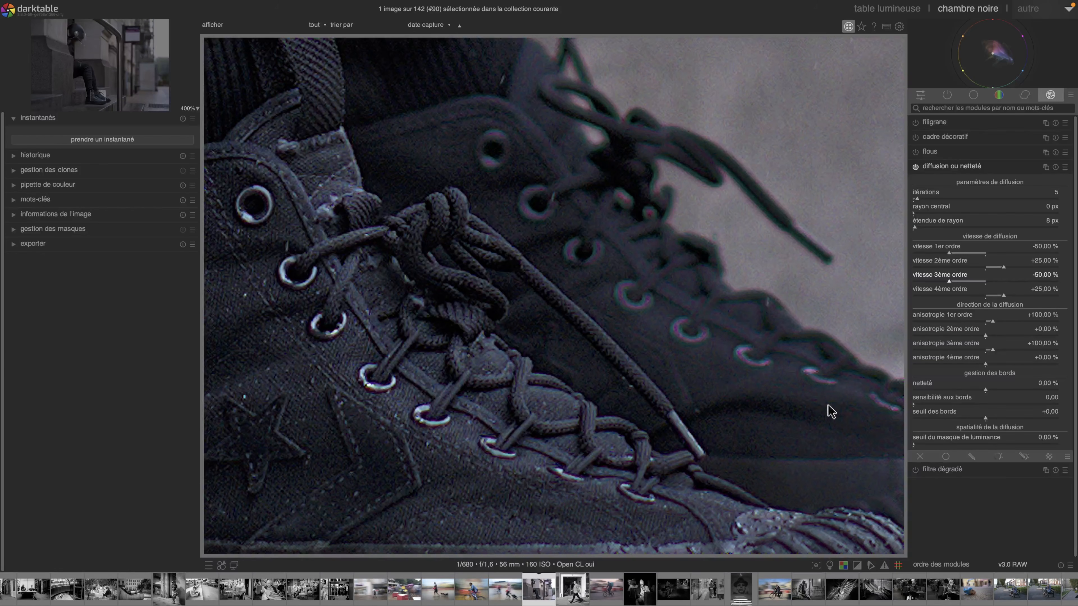
{"action": "left_click", "coordinate": [915, 166]}
{"action": "left_click", "coordinate": [916, 167]}
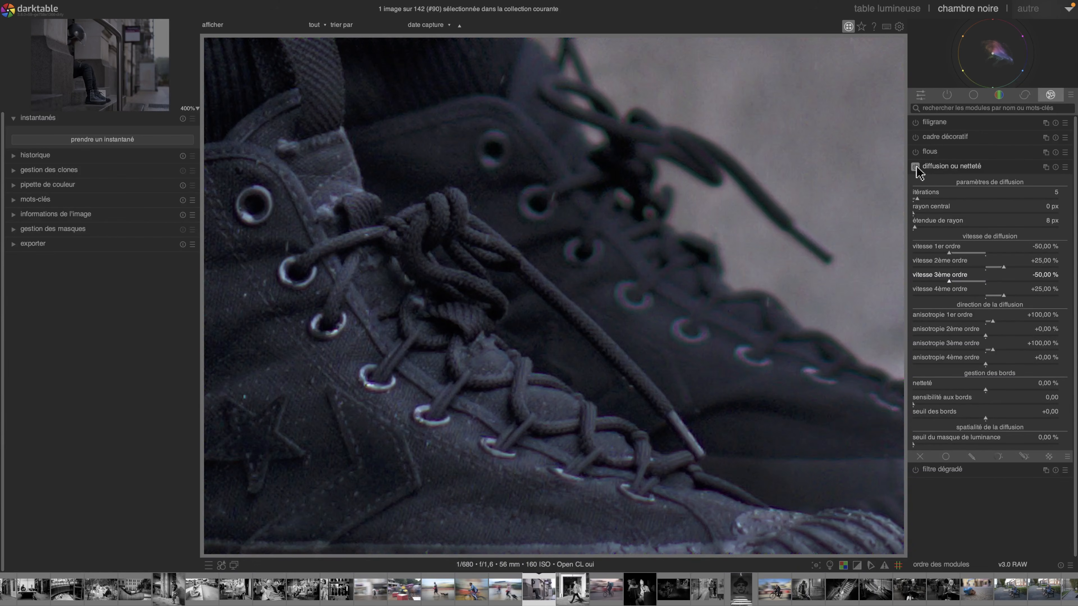
{"action": "left_click", "coordinate": [917, 168]}
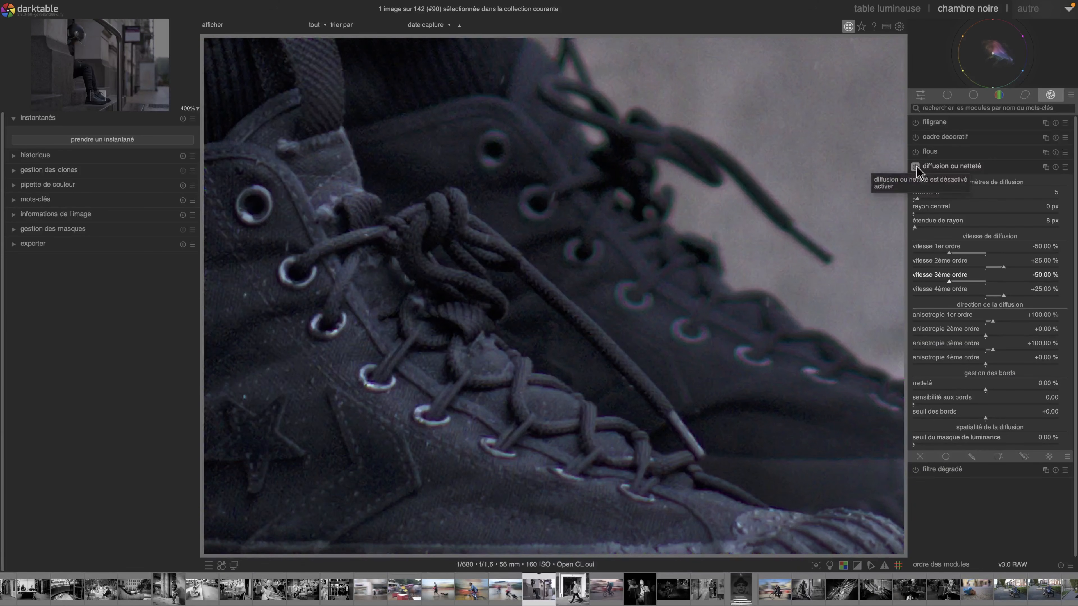
{"action": "left_click", "coordinate": [915, 167]}
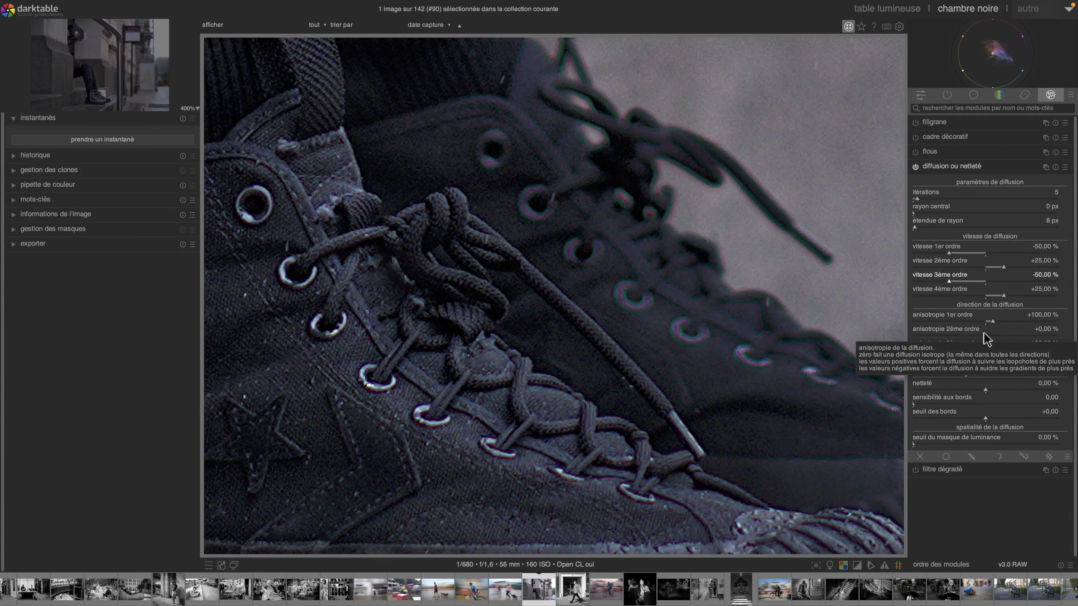
Apply the "flou de surface" preset and lower the anisotropies to -1000 %, with the third order at about -957 %
{"action": "left_click", "coordinate": [1066, 166]}
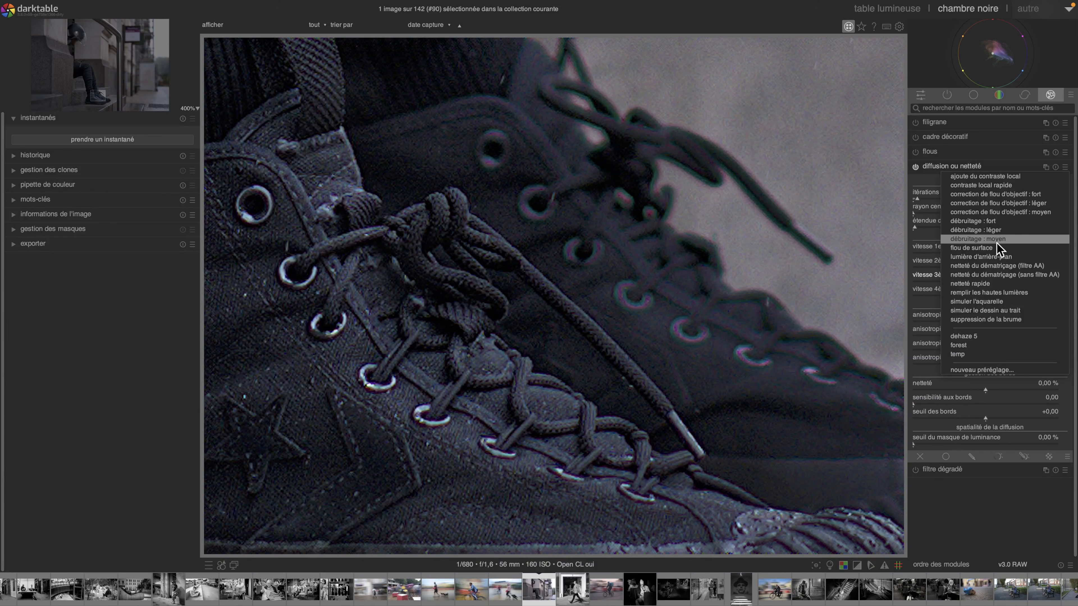
{"action": "left_click", "coordinate": [999, 249]}
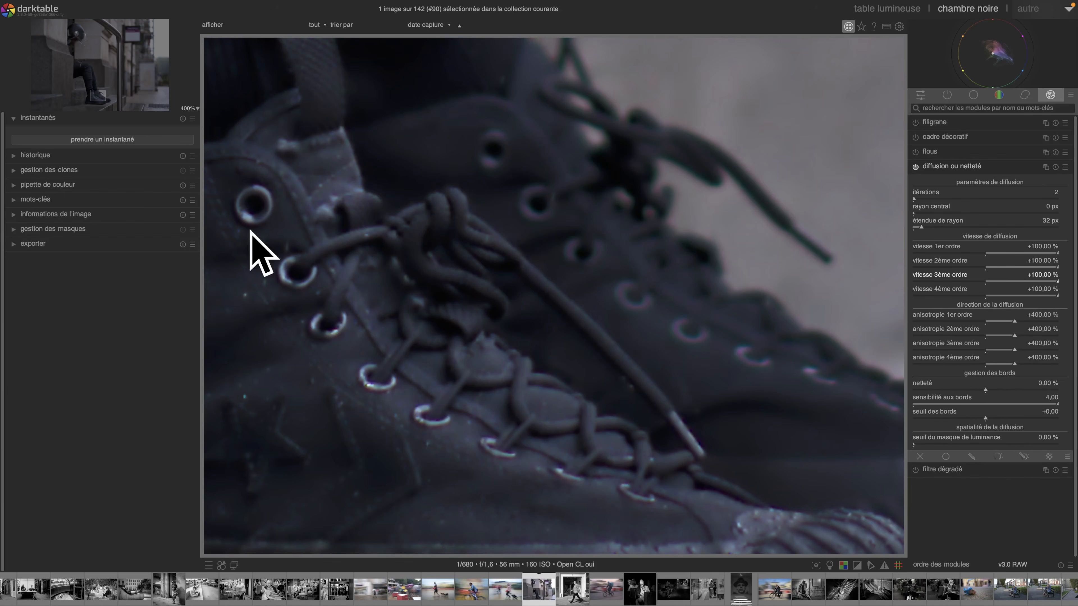
{"action": "left_click_drag", "start_coordinate": [1013, 324], "coordinate": [908, 340]}
{"action": "left_click_drag", "start_coordinate": [1013, 350], "coordinate": [915, 350]}
{"action": "left_click_drag", "start_coordinate": [1013, 363], "coordinate": [908, 365]}
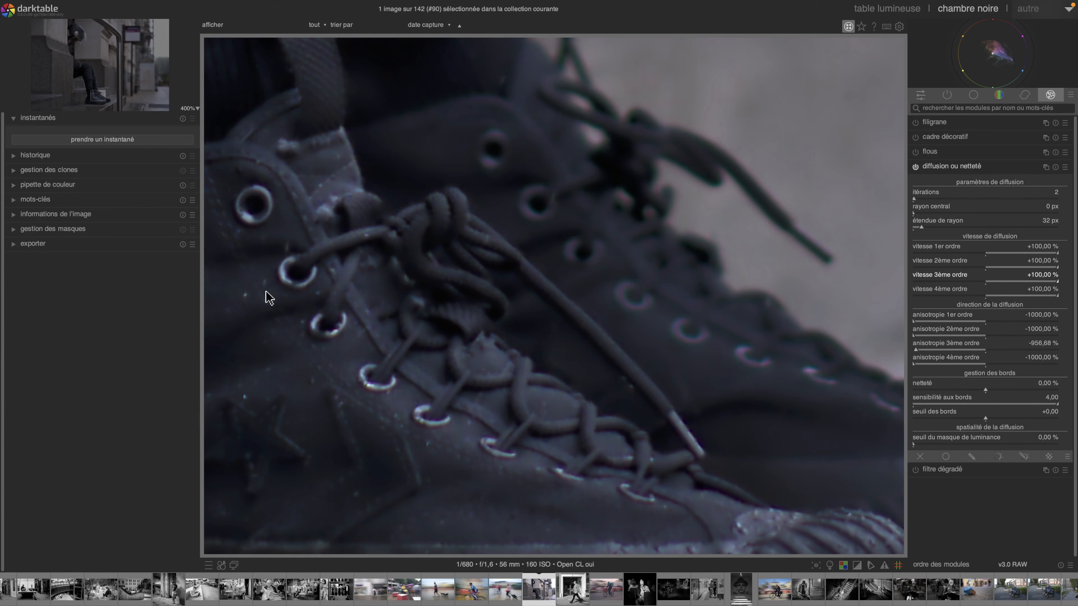
Raise the iterations to 7 and take a snapshot of the blurred result
{"action": "scroll", "coordinate": [919, 197], "scroll_direction": "up", "scroll_amount": 5}
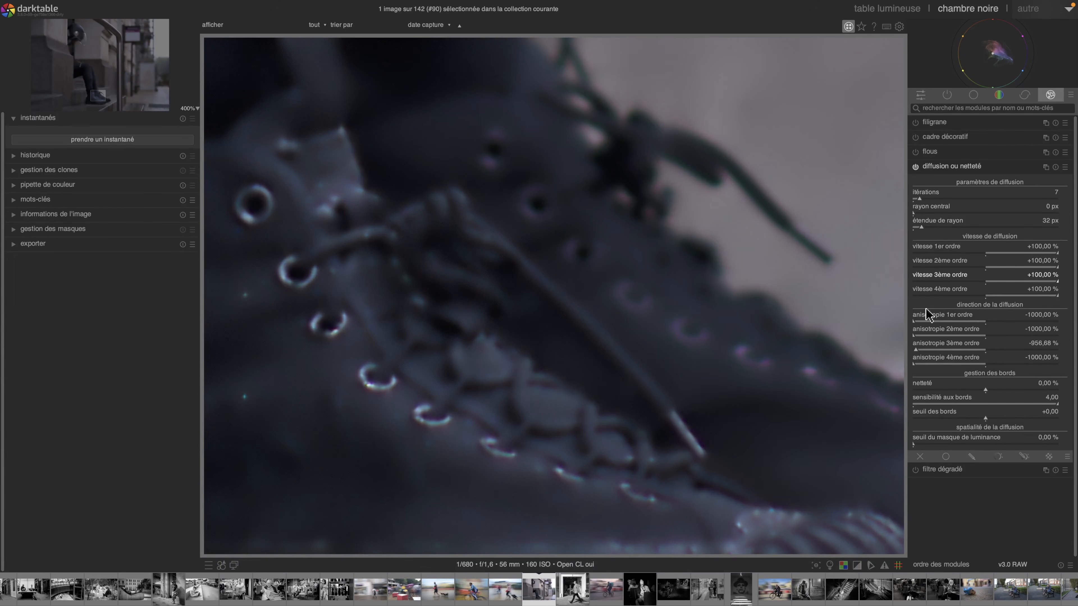
{"action": "left_click", "coordinate": [70, 140]}
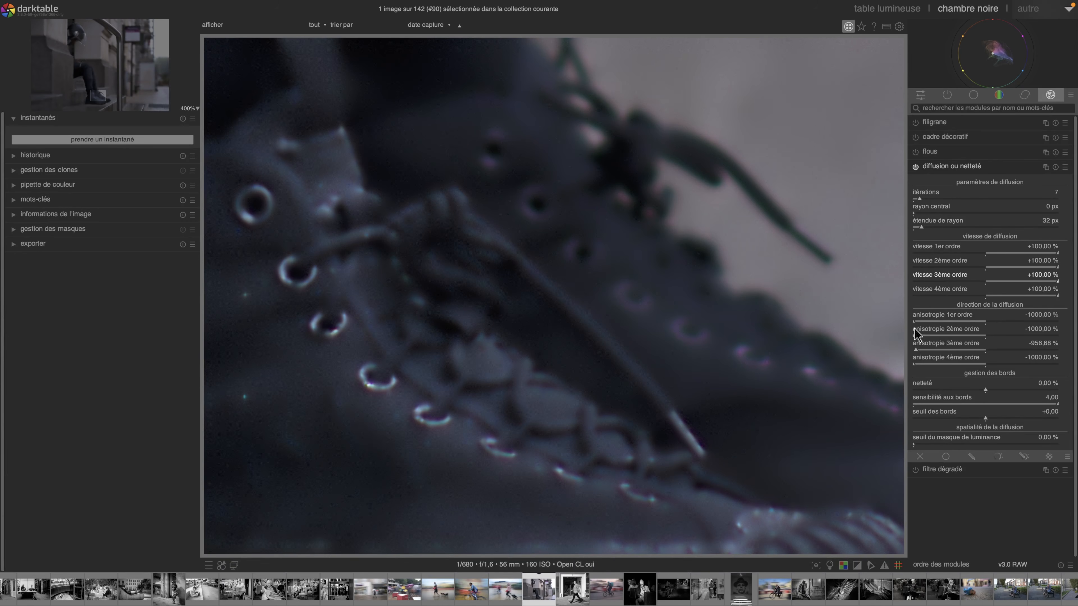
Raise the first- and second-order anisotropies to about +964 % and +892 %, and the third and fourth to +1000 %
{"action": "left_click_drag", "start_coordinate": [914, 321], "coordinate": [1013, 322]}
{"action": "left_click_drag", "start_coordinate": [914, 335], "coordinate": [1056, 322]}
{"action": "left_click_drag", "start_coordinate": [917, 349], "coordinate": [1064, 355]}
{"action": "left_click_drag", "start_coordinate": [915, 364], "coordinate": [1067, 373]}
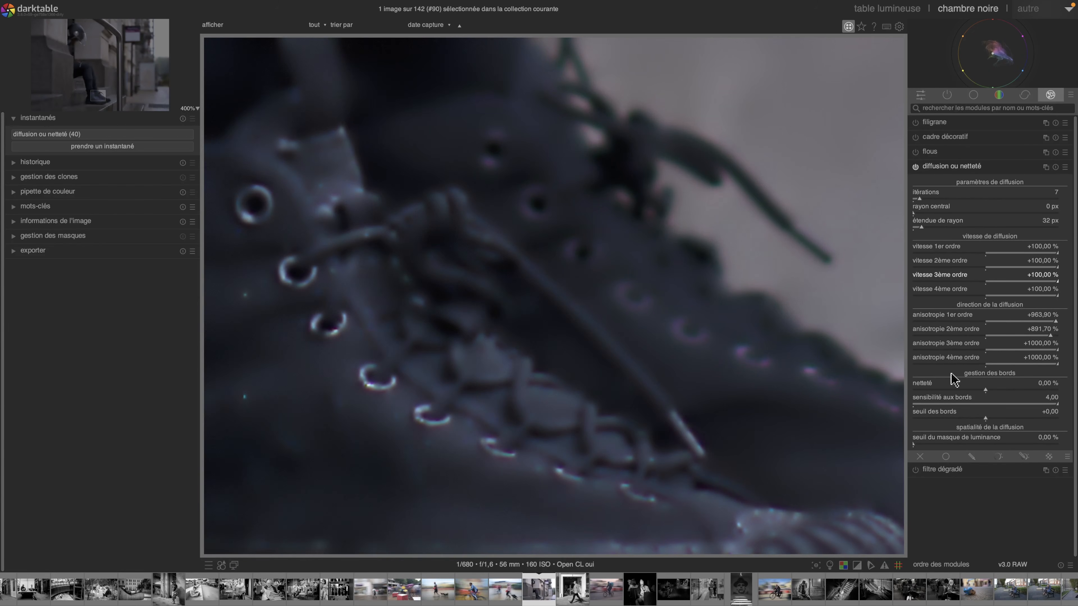
Compare the positive-anisotropy blur with the stored snapshot by sweeping the split line across the shoe
{"action": "left_click", "coordinate": [120, 135]}
{"action": "left_click_drag", "start_coordinate": [409, 369], "coordinate": [224, 337]}
{"action": "left_click", "coordinate": [106, 146]}
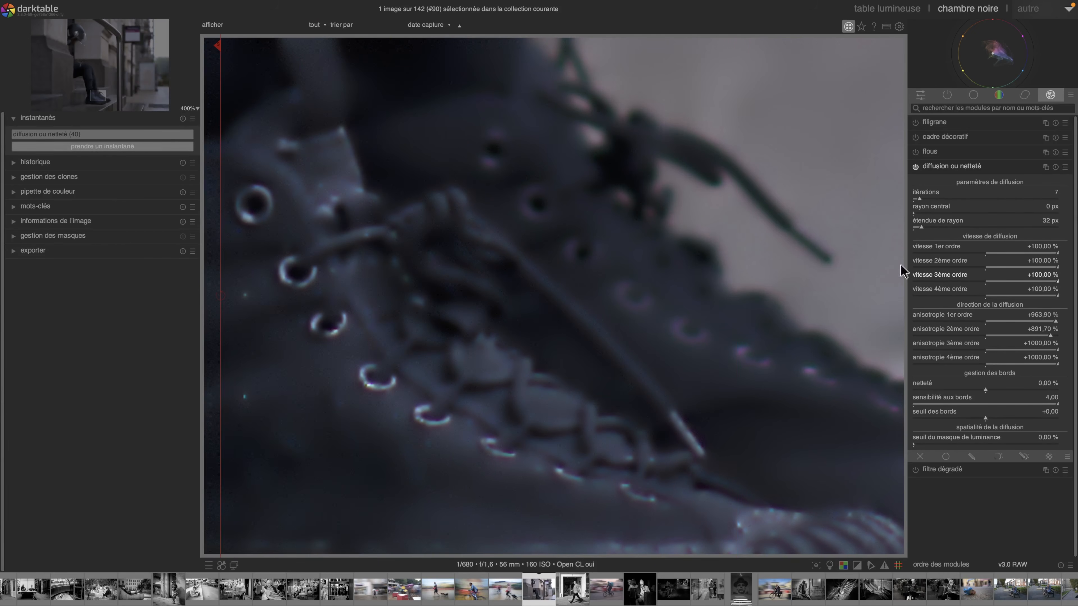
Lower the first- and third-order diffusion speeds to about +0.36 % and compare with the snapshot using the split line
{"action": "left_click", "coordinate": [985, 253]}
{"action": "left_click", "coordinate": [985, 281]}
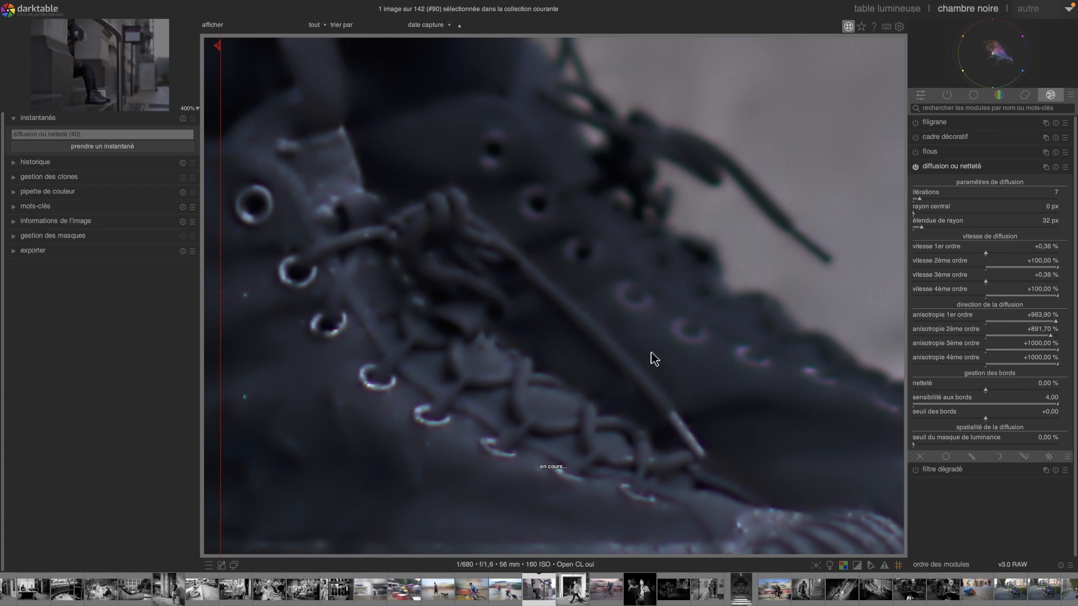
{"action": "left_click_drag", "start_coordinate": [567, 366], "coordinate": [870, 340]}
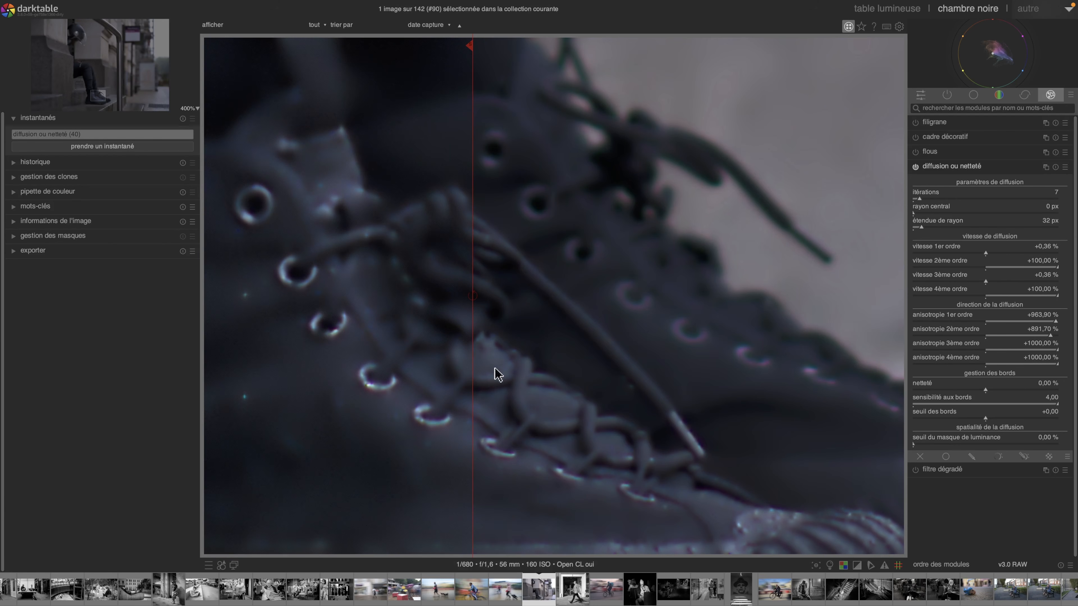
{"action": "left_click_drag", "start_coordinate": [491, 380], "coordinate": [210, 374]}
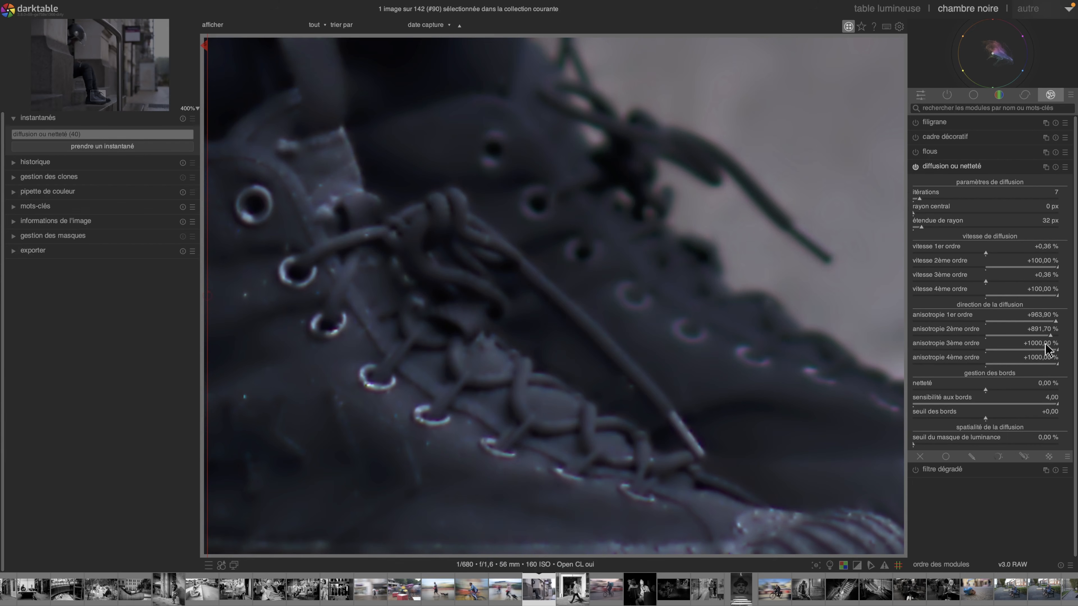
{"action": "left_click_drag", "start_coordinate": [245, 367], "coordinate": [923, 366]}
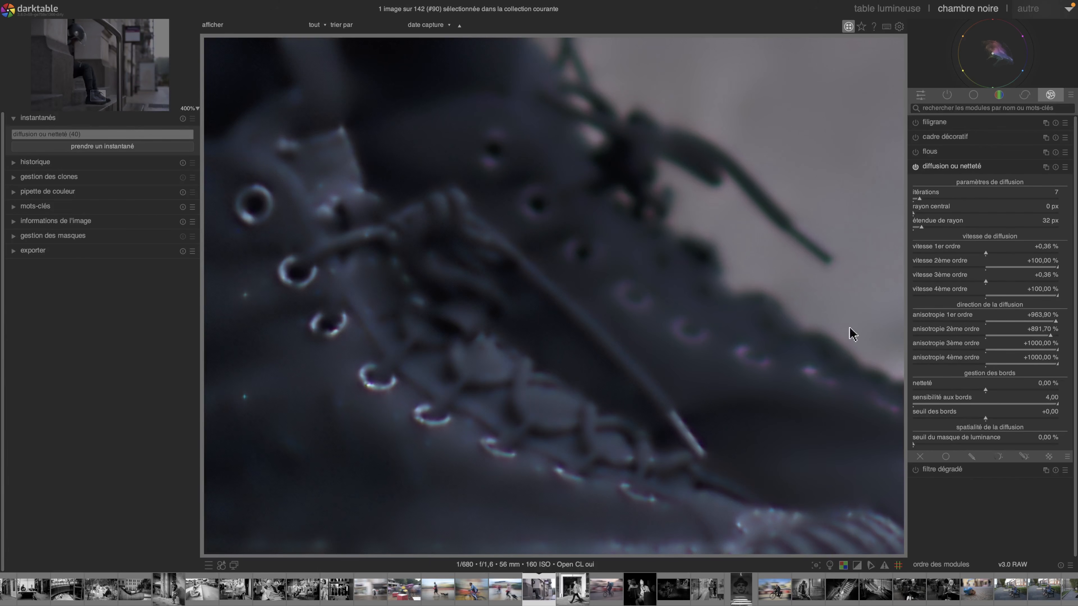
Reset the diffuse or sharpen module to its defaults, then stop the comparison and delete the snapshot
{"action": "left_click", "coordinate": [1056, 167]}
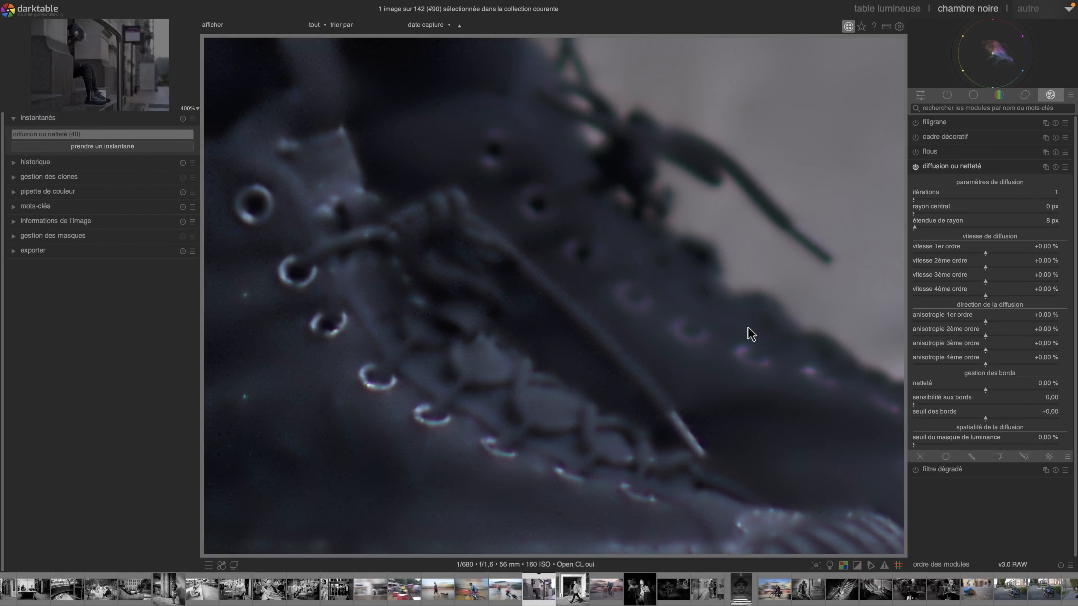
{"action": "left_click", "coordinate": [106, 134]}
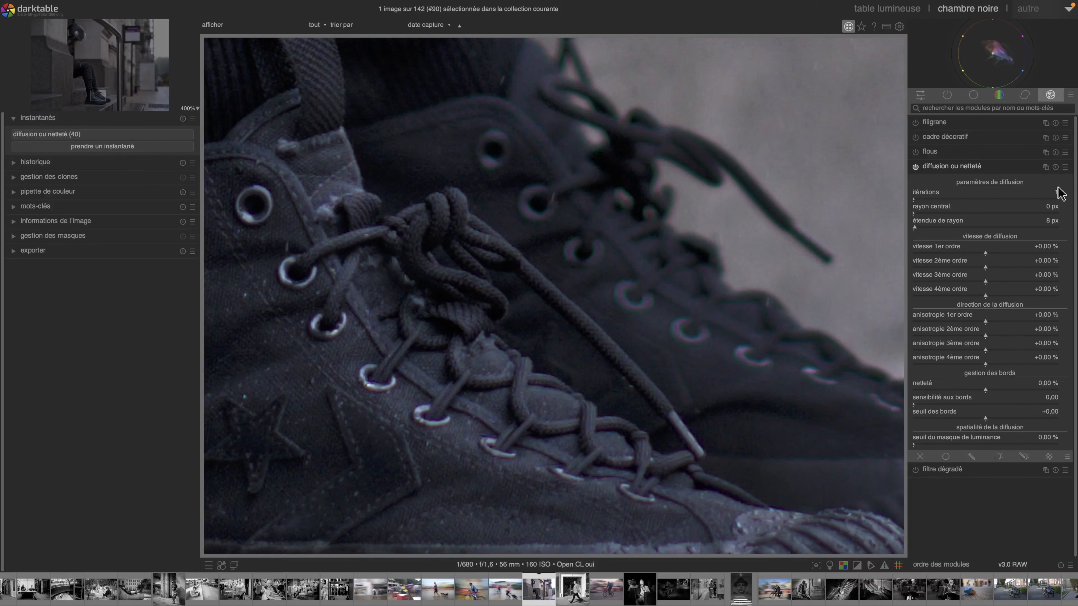
{"action": "left_click", "coordinate": [183, 118]}
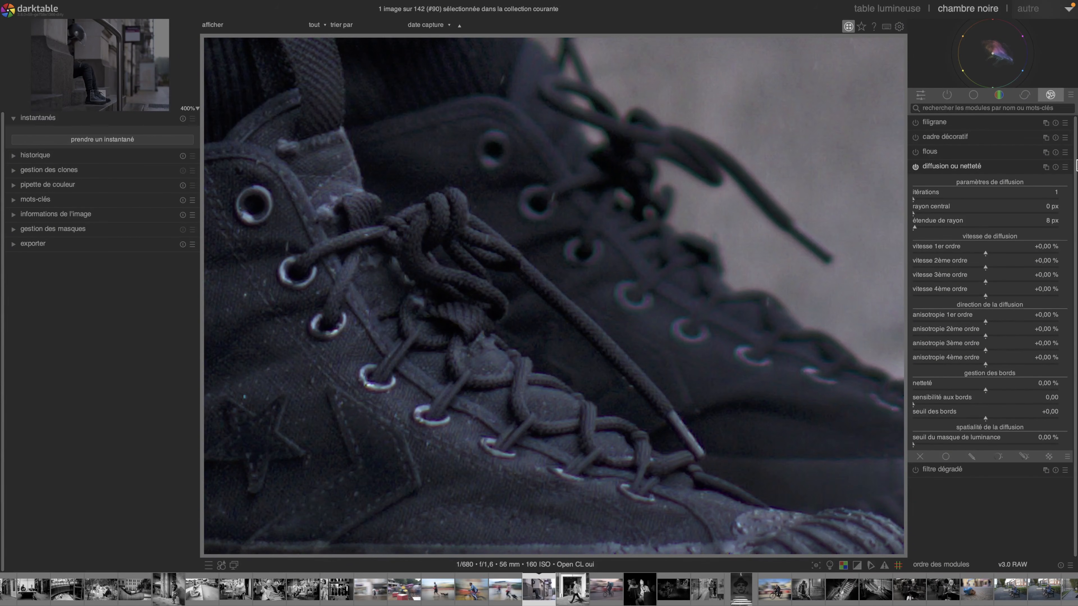
Apply the "netteté du dématriçage (sans filtre AA)" preset and replace it with "correction de flou d'objectif : moyen"
{"action": "left_click", "coordinate": [1065, 168]}
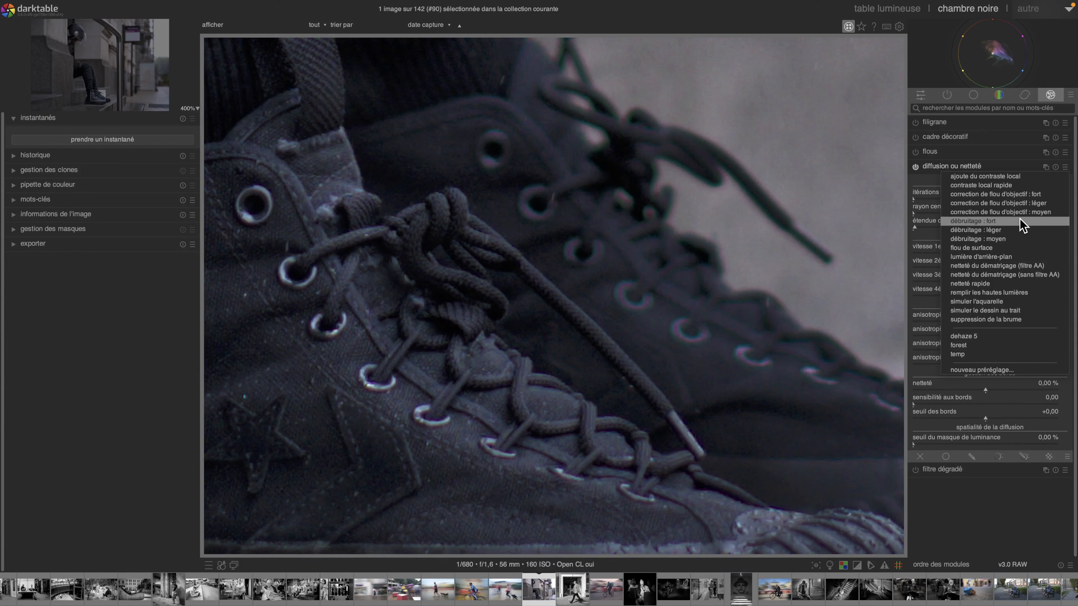
{"action": "left_click", "coordinate": [1000, 275]}
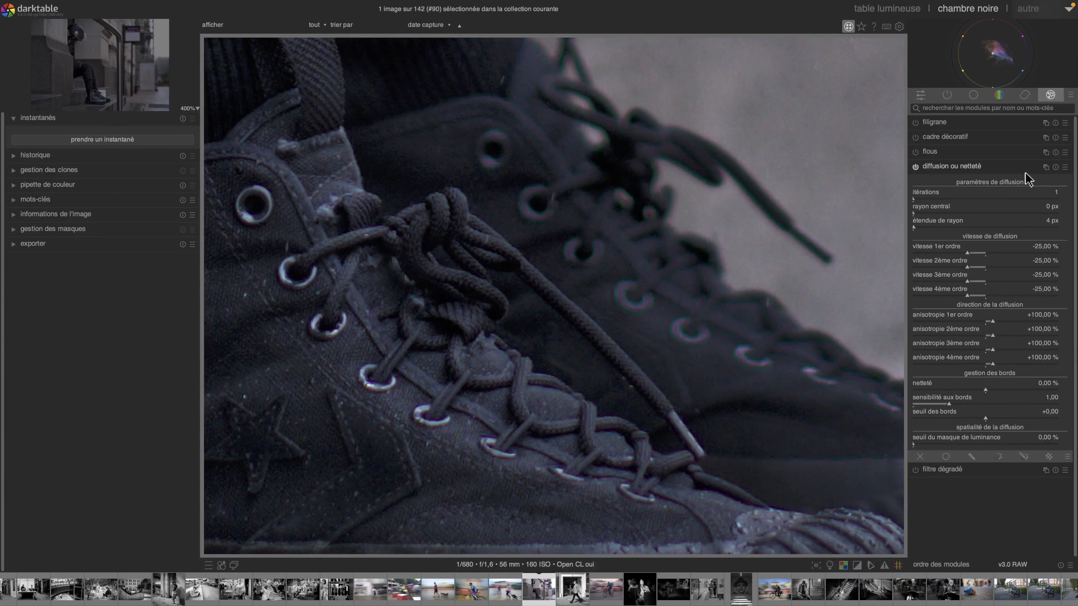
{"action": "left_click", "coordinate": [1064, 167]}
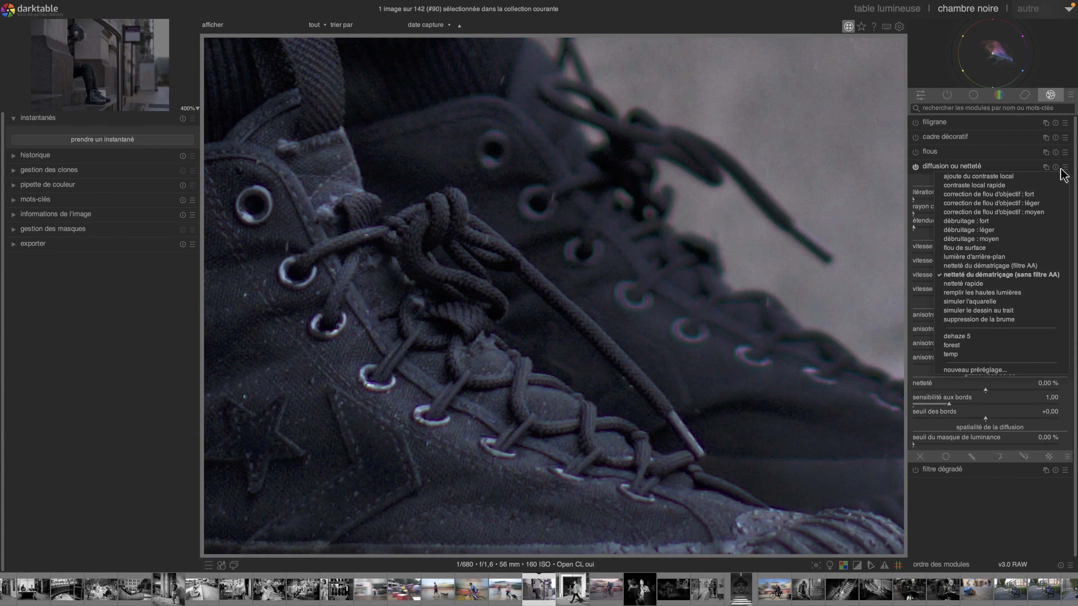
{"action": "left_click", "coordinate": [1027, 212]}
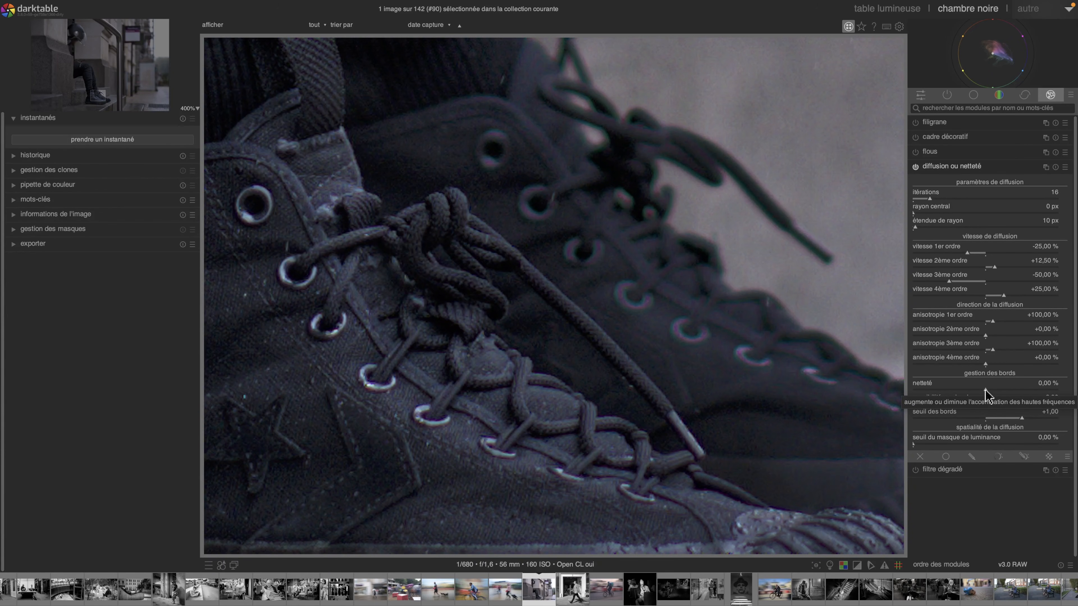
Test sharpness values of 16, -30, 11, 3 and 40 % under edge management, and return the sharpness to 0 %
{"action": "left_click_drag", "start_coordinate": [985, 390], "coordinate": [996, 389]}
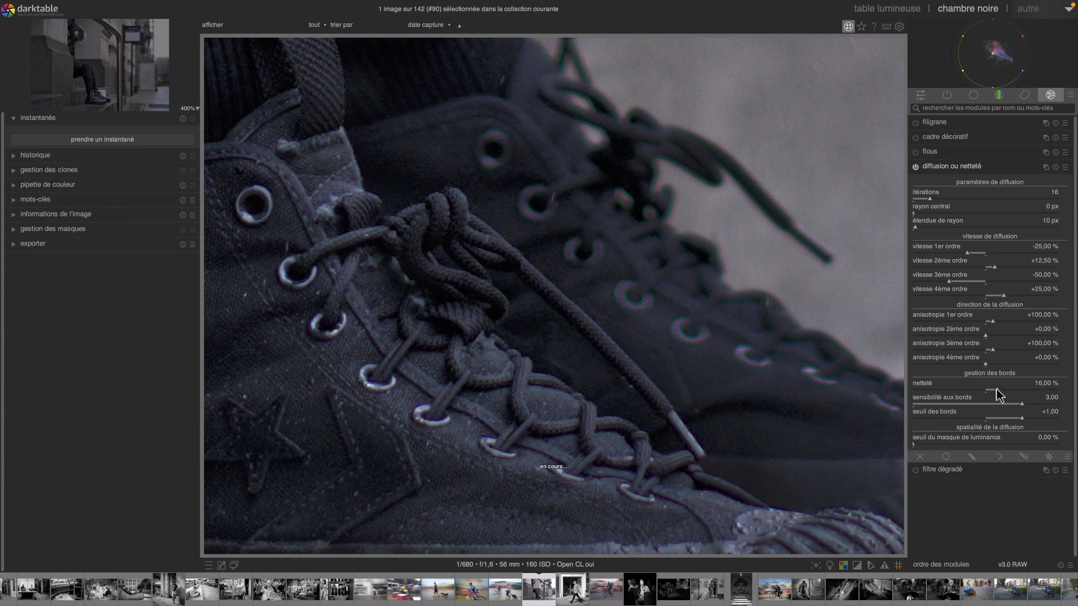
{"action": "left_click", "coordinate": [964, 390]}
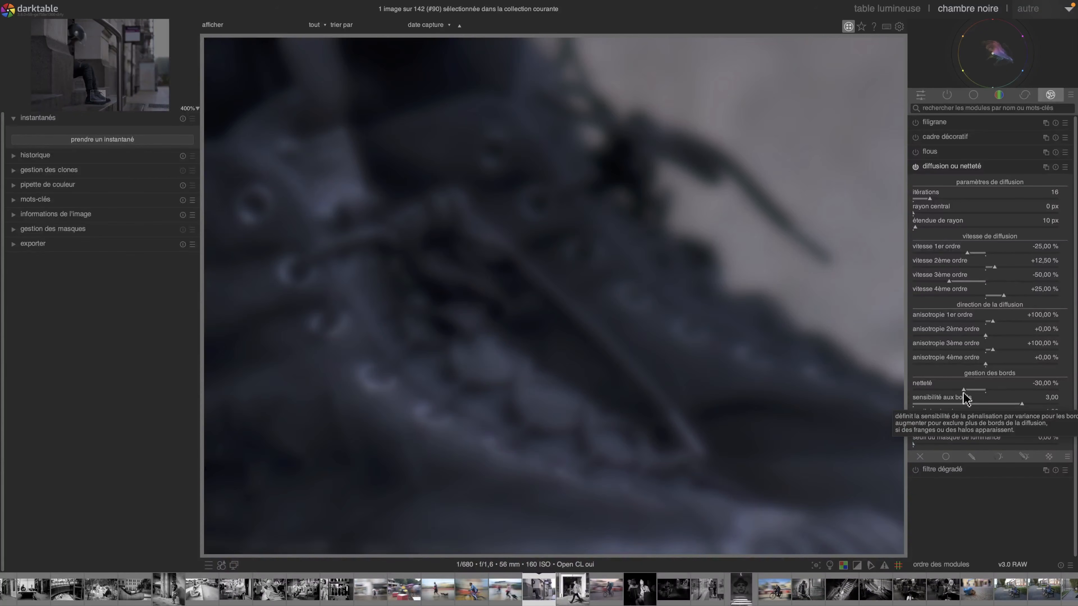
{"action": "left_click", "coordinate": [993, 390]}
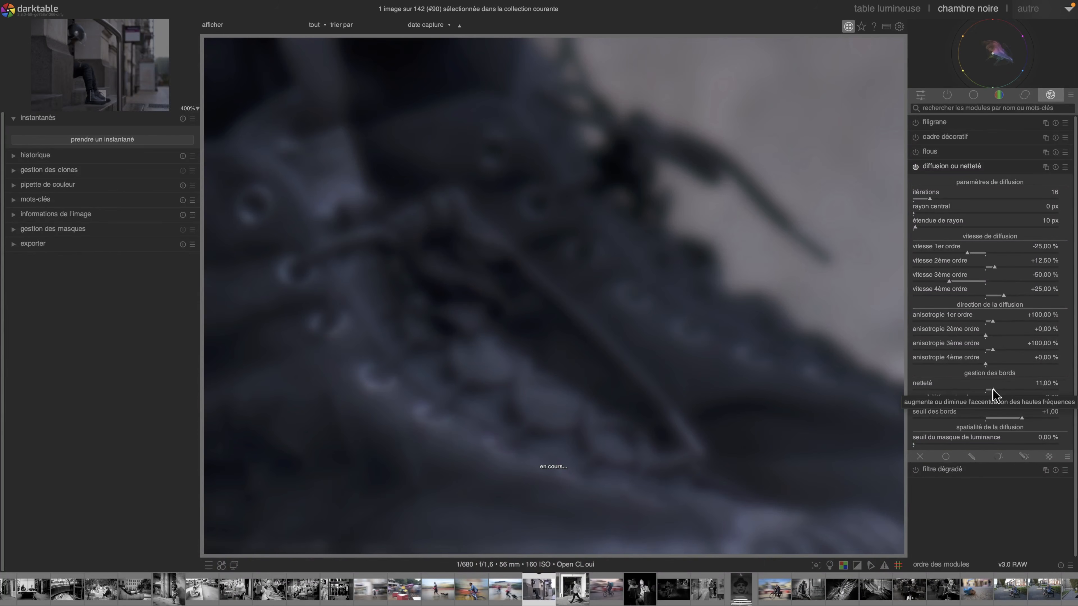
{"action": "left_click", "coordinate": [987, 390]}
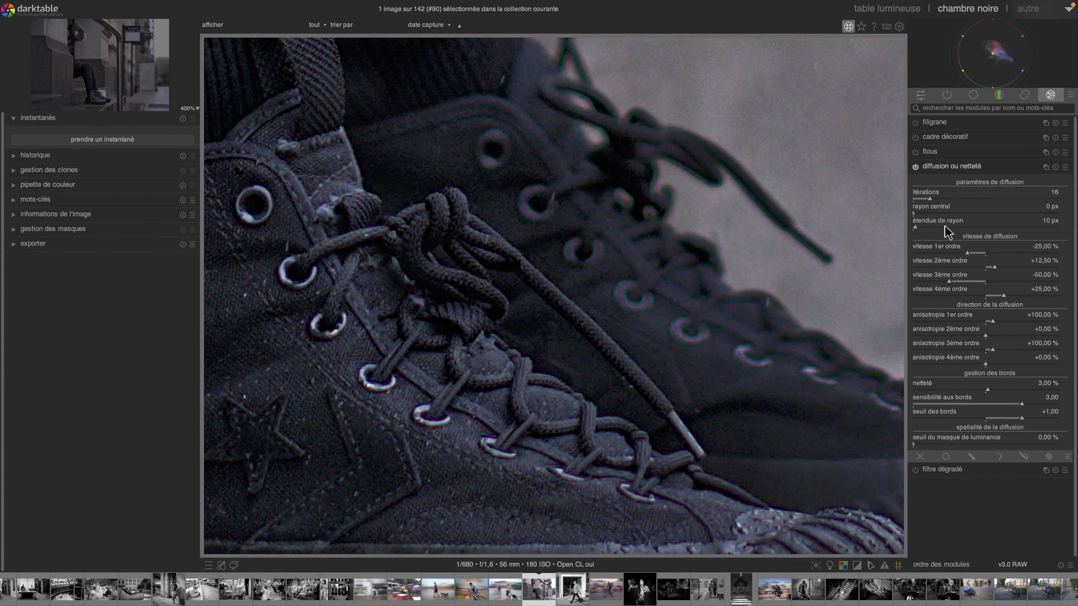
{"action": "left_click", "coordinate": [1017, 395]}
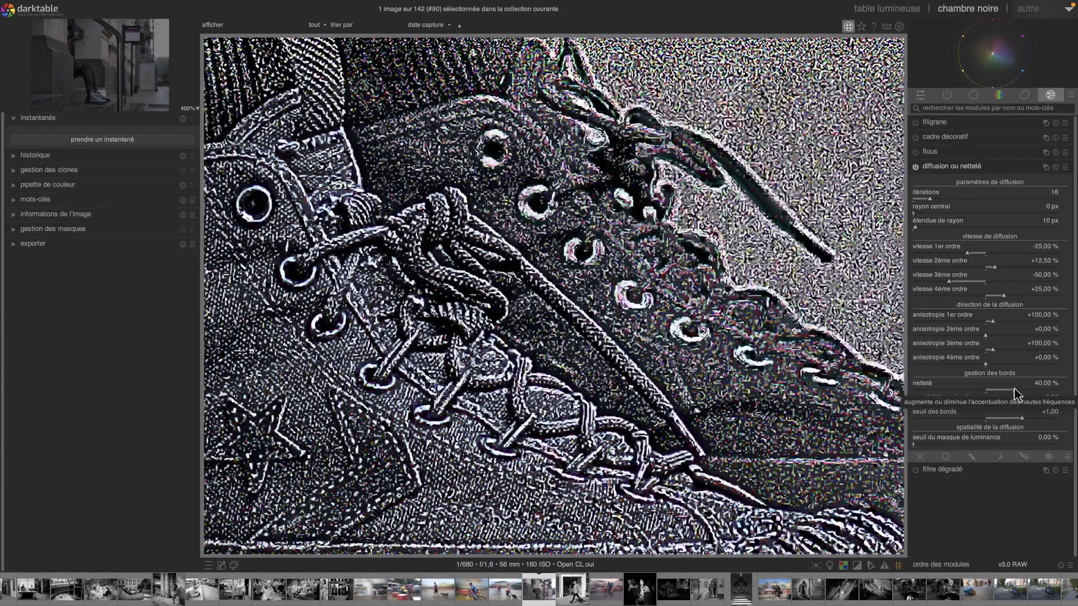
{"action": "left_click_drag", "start_coordinate": [1018, 395], "coordinate": [987, 396]}
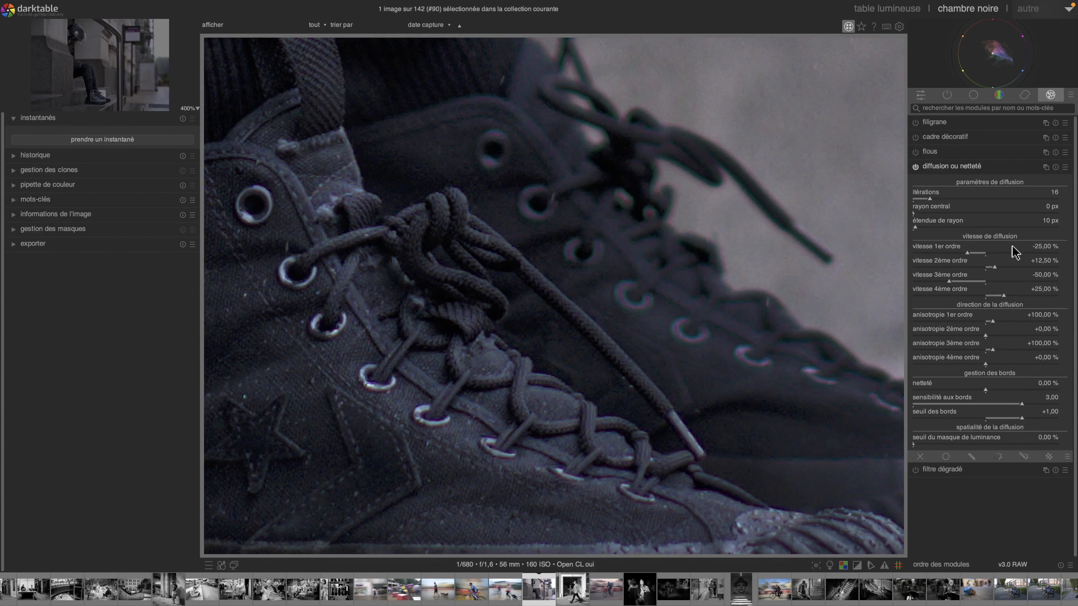
Set the first- to fourth-order diffusion speeds to about -0.36, +49.46, -1.08 and +53.79 %, and toggle the module to compare
{"action": "left_click", "coordinate": [1021, 268]}
{"action": "left_click", "coordinate": [1024, 296]}
{"action": "left_click", "coordinate": [985, 253]}
{"action": "left_click", "coordinate": [984, 281]}
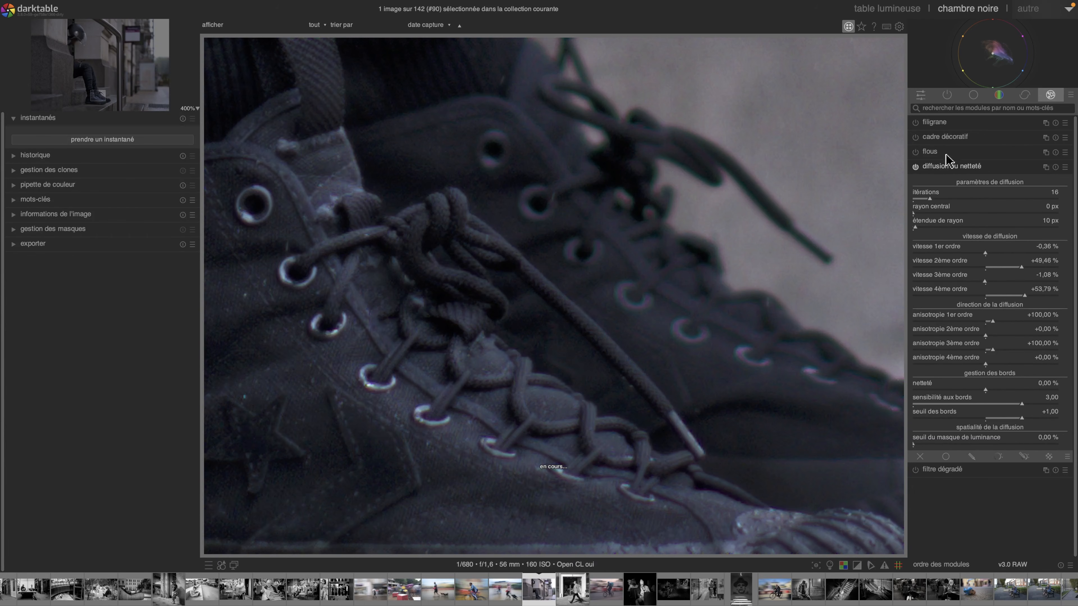
{"action": "left_click", "coordinate": [915, 166]}
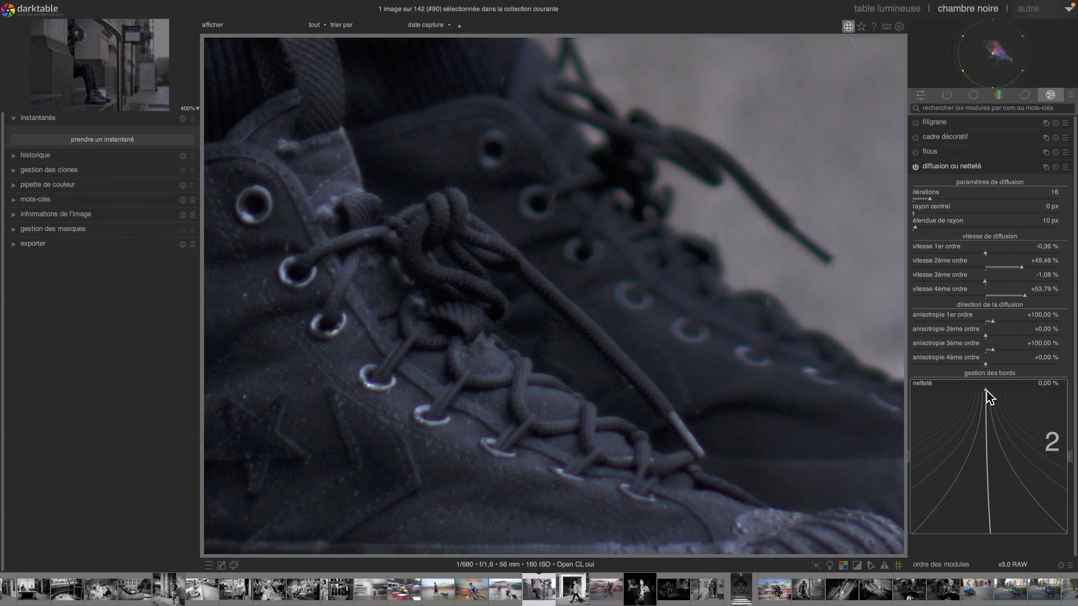
Raise the sharpness to 2 % and on to 4 %, switching the module off and on to compare the effect
{"action": "scroll", "coordinate": [986, 390], "scroll_direction": "up", "scroll_amount": 2}
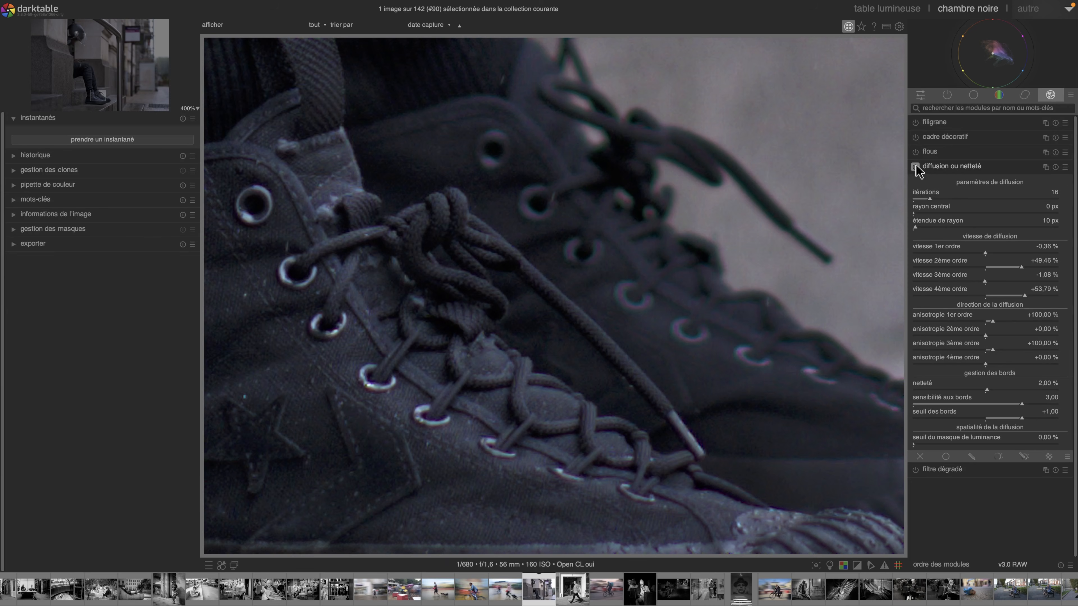
{"action": "right_click", "coordinate": [989, 389]}
{"action": "type", "text": "4"}
{"action": "key", "text": "Return"}
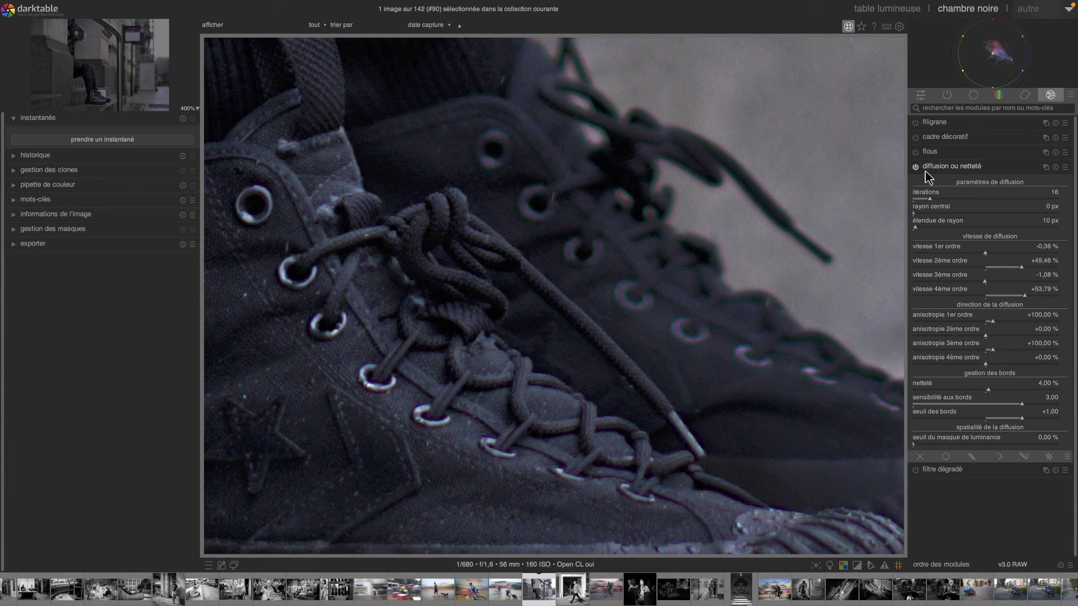
{"action": "left_click", "coordinate": [915, 167]}
{"action": "left_click", "coordinate": [916, 168]}
{"action": "left_click", "coordinate": [916, 168]}
Apply the haze removal preset "suppression de la brume" to the diffuse or sharpen module
{"action": "left_click", "coordinate": [1066, 167]}
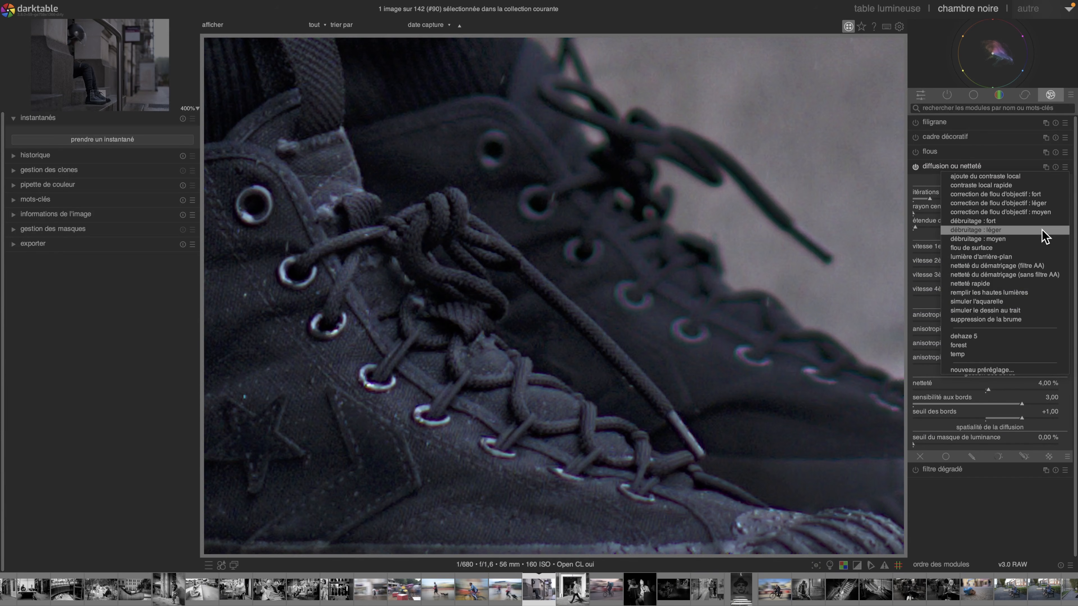
{"action": "left_click", "coordinate": [1010, 320]}
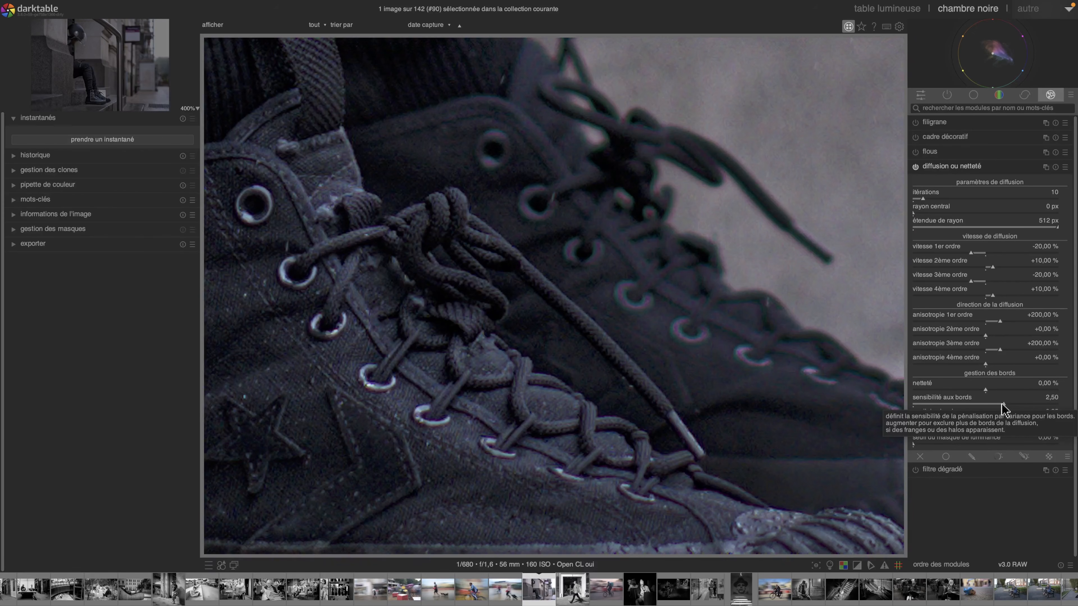
Test the haze removal with 17 and 34 iterations, and set the iterations back to 10
{"action": "left_click", "coordinate": [931, 197]}
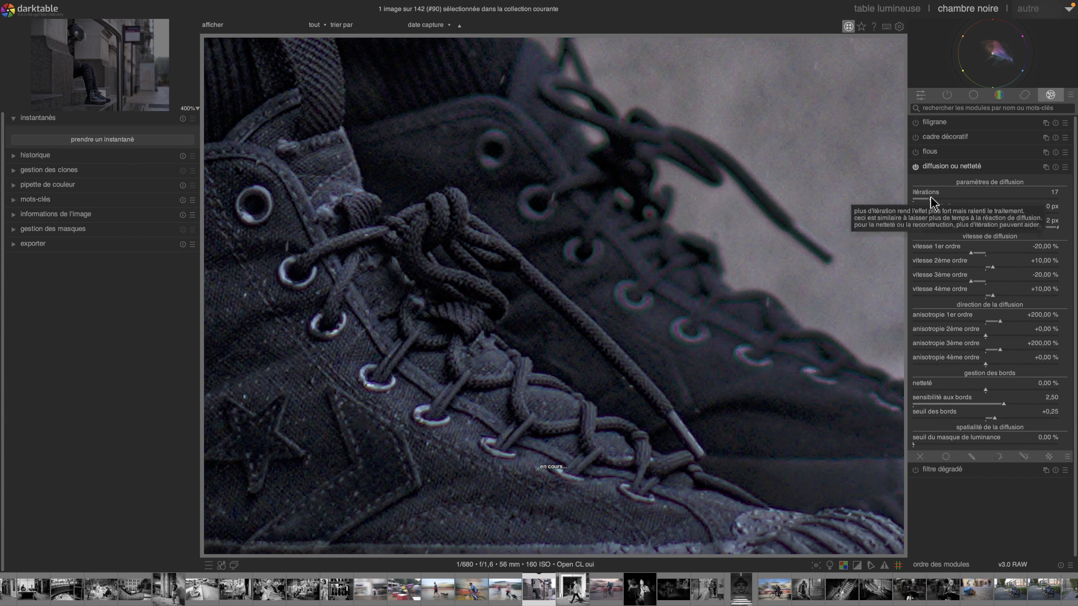
{"action": "left_click", "coordinate": [950, 197]}
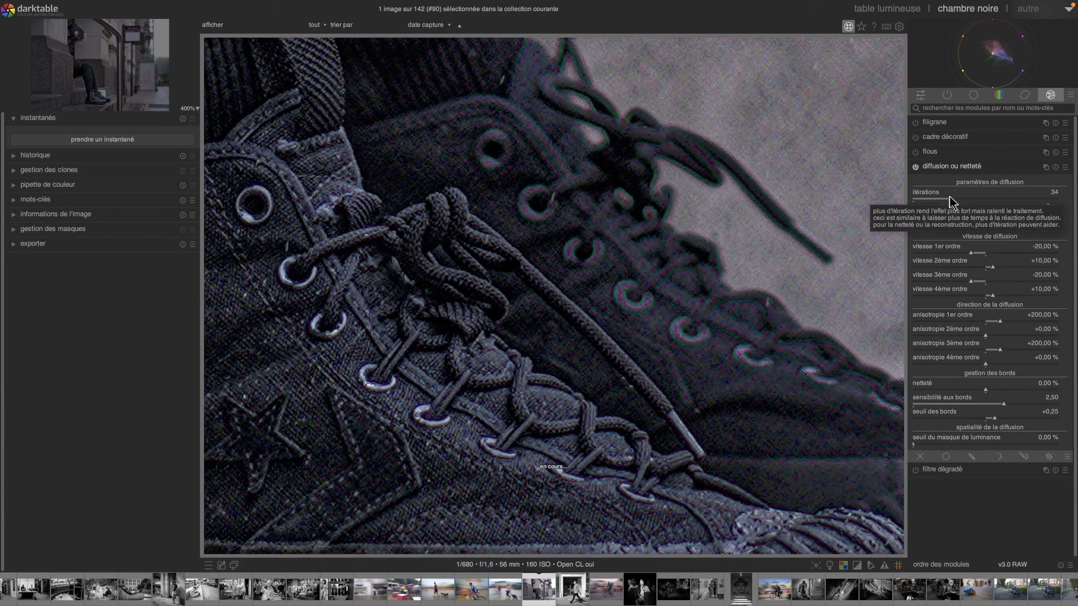
{"action": "right_click", "coordinate": [951, 199]}
{"action": "type", "text": "10"}
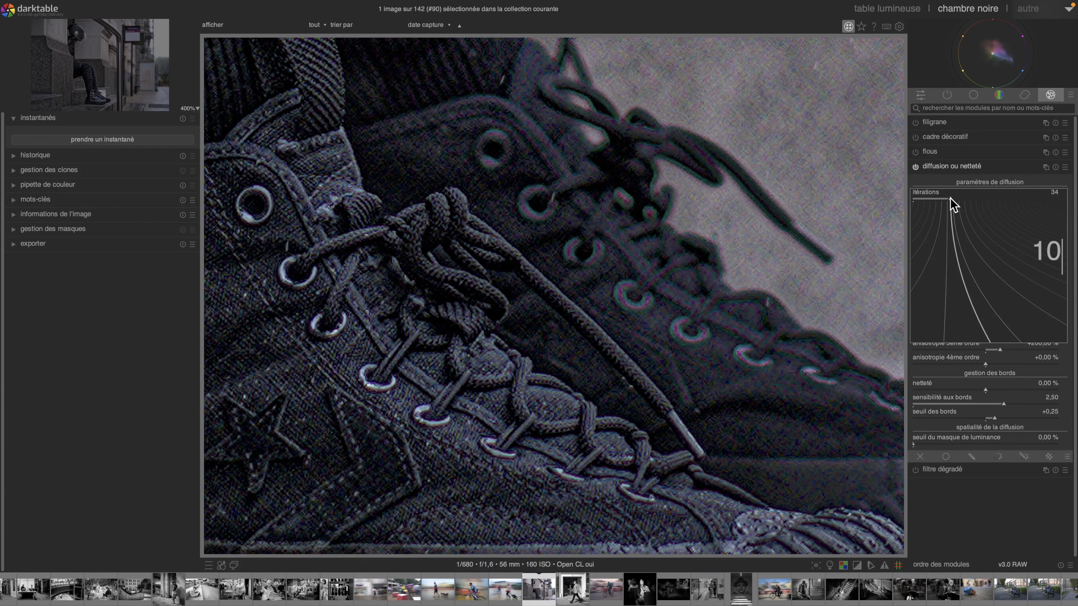
{"action": "key", "text": "Return"}
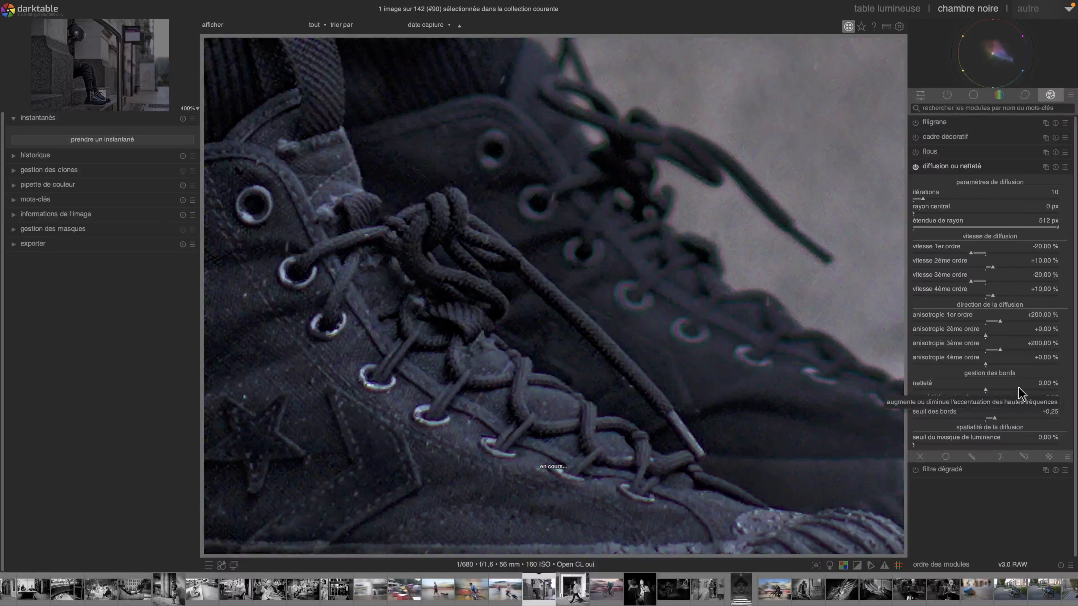
Take a snapshot, lower the edge sensitivity to about 0.40, and compare both versions with the split line
{"action": "left_click", "coordinate": [61, 140]}
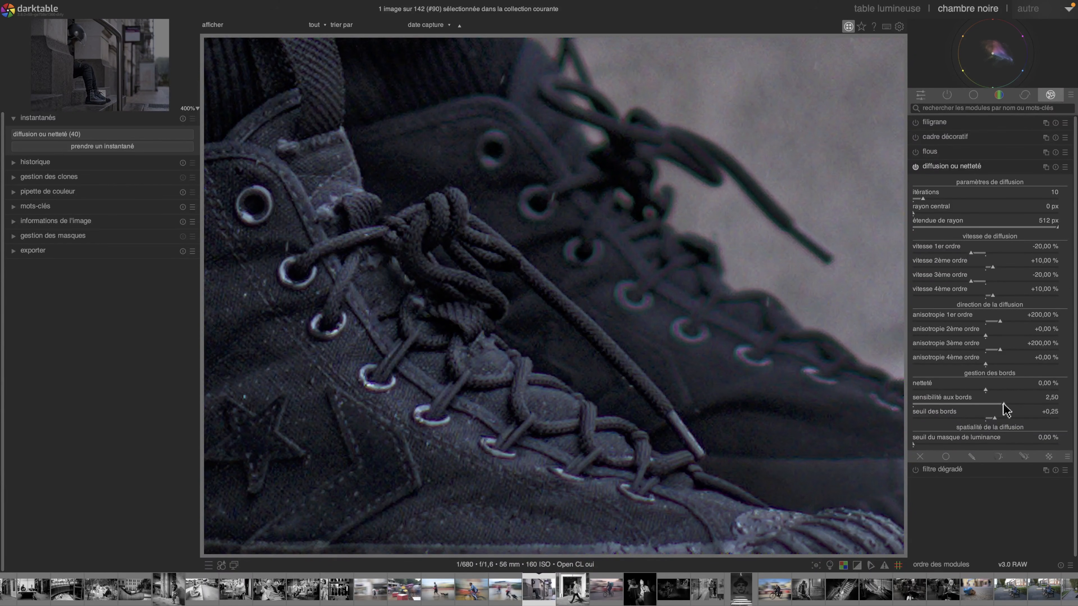
{"action": "left_click_drag", "start_coordinate": [1004, 406], "coordinate": [936, 404]}
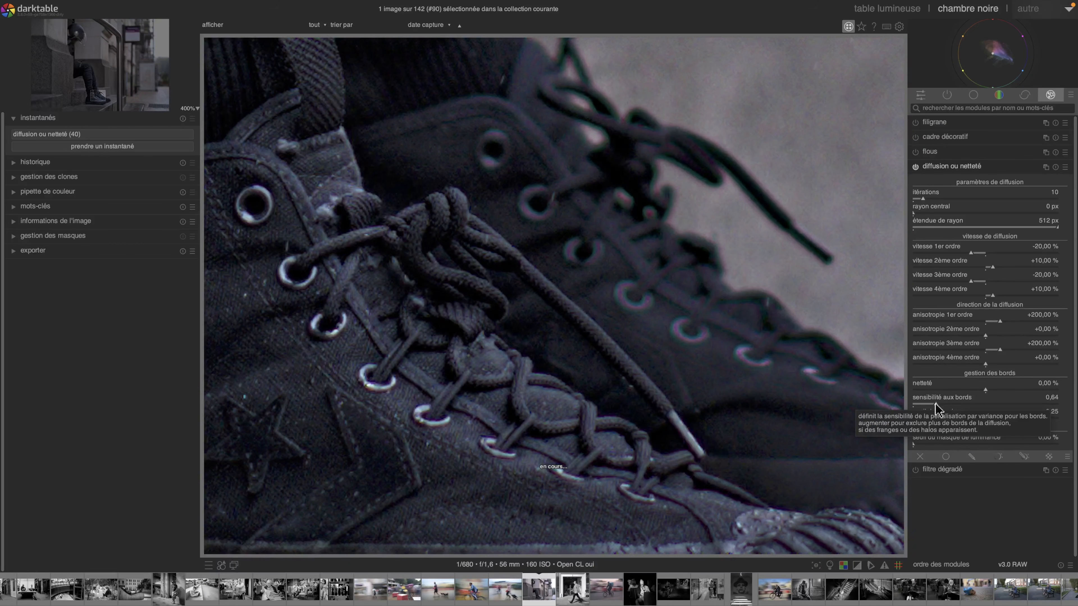
{"action": "left_click_drag", "start_coordinate": [936, 405], "coordinate": [928, 404]}
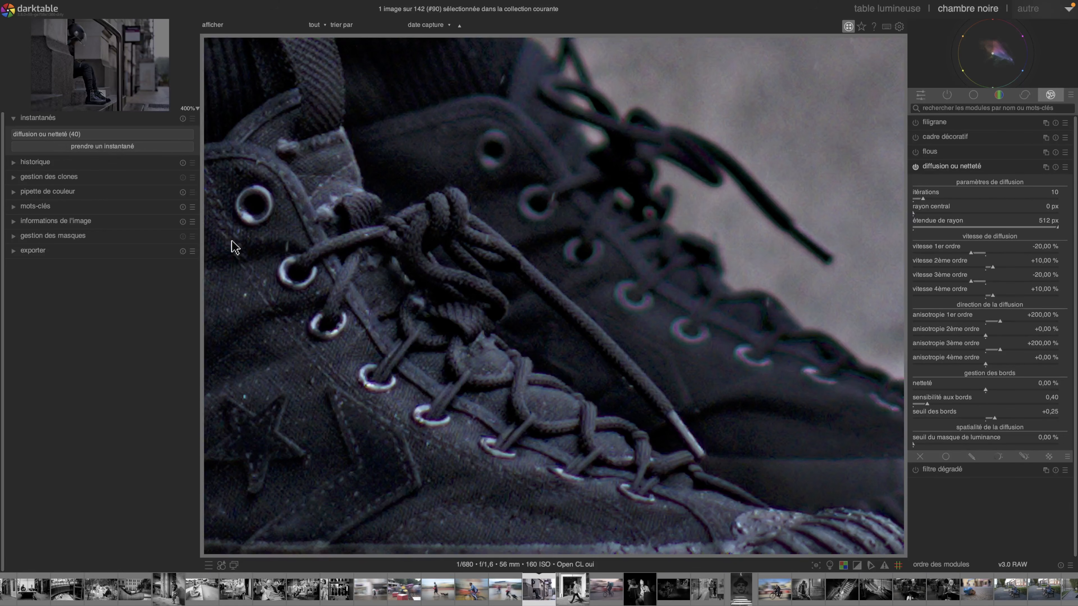
{"action": "left_click", "coordinate": [123, 135]}
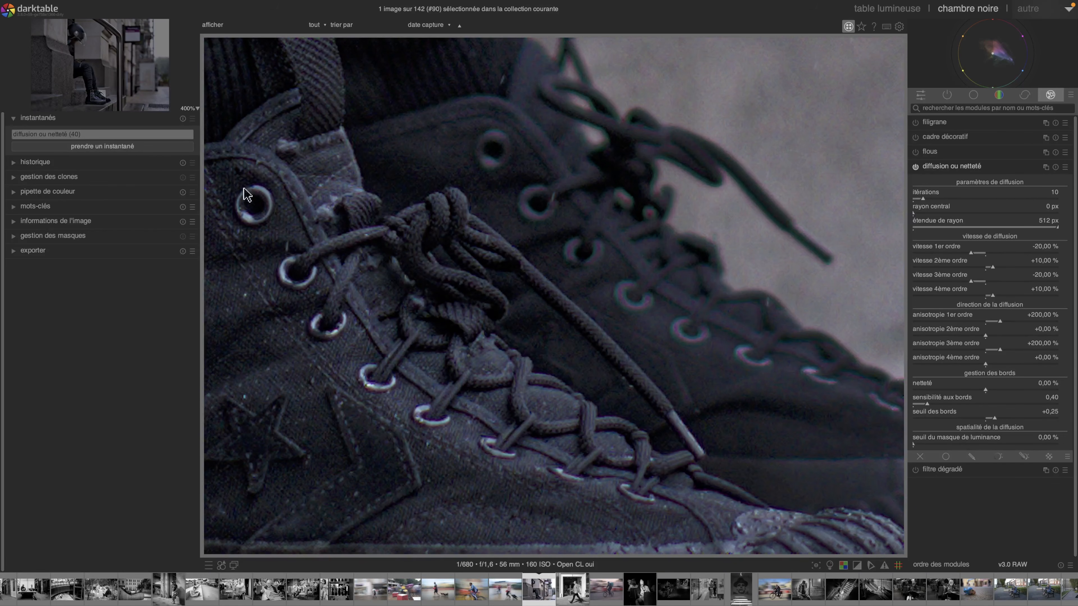
{"action": "left_click_drag", "start_coordinate": [697, 271], "coordinate": [168, 241]}
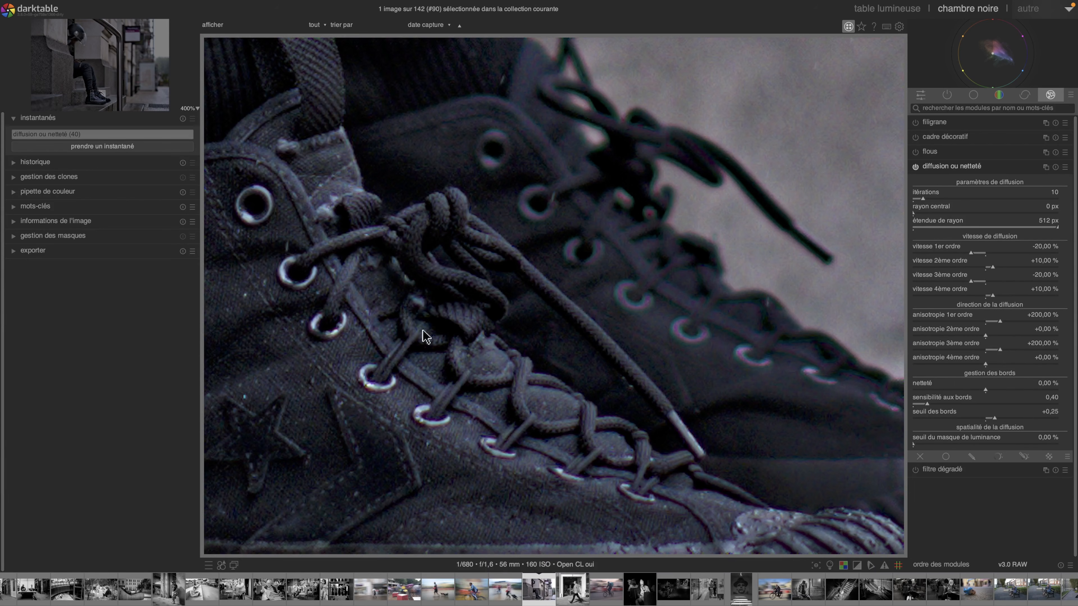
Raise the edge sensitivity to about 0.78 and higher, and bring it down to 0.00
{"action": "mouse_move", "coordinate": [933, 405]}
{"action": "left_mouse_down"}
{"action": "mouse_move", "coordinate": [1043, 406]}
{"action": "mouse_move", "coordinate": [943, 410]}
{"action": "left_mouse_up"}
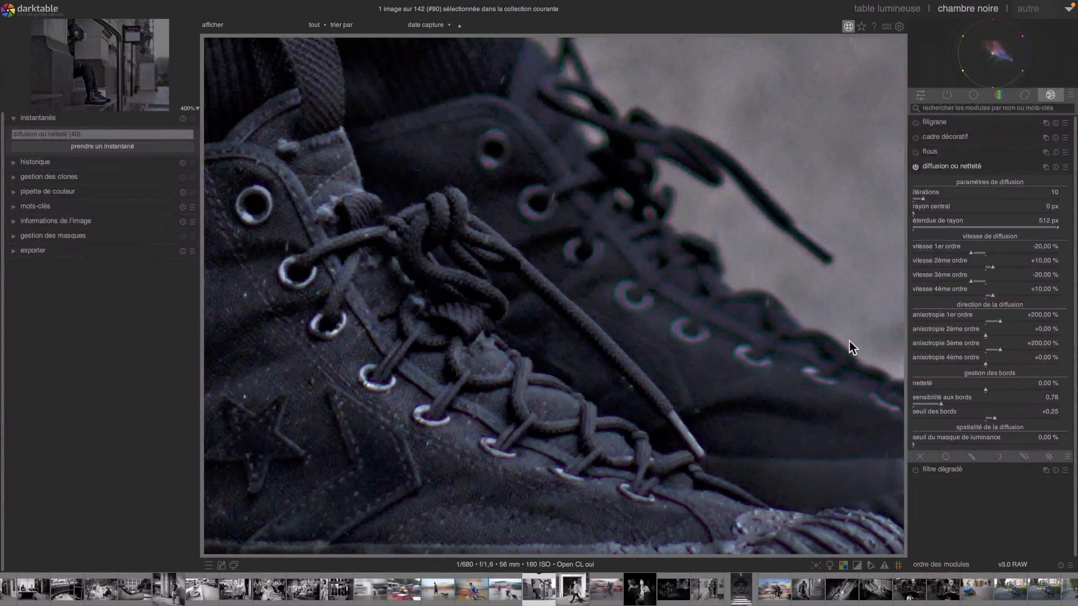
{"action": "left_click", "coordinate": [1008, 404]}
{"action": "left_click_drag", "start_coordinate": [1009, 410], "coordinate": [919, 410]}
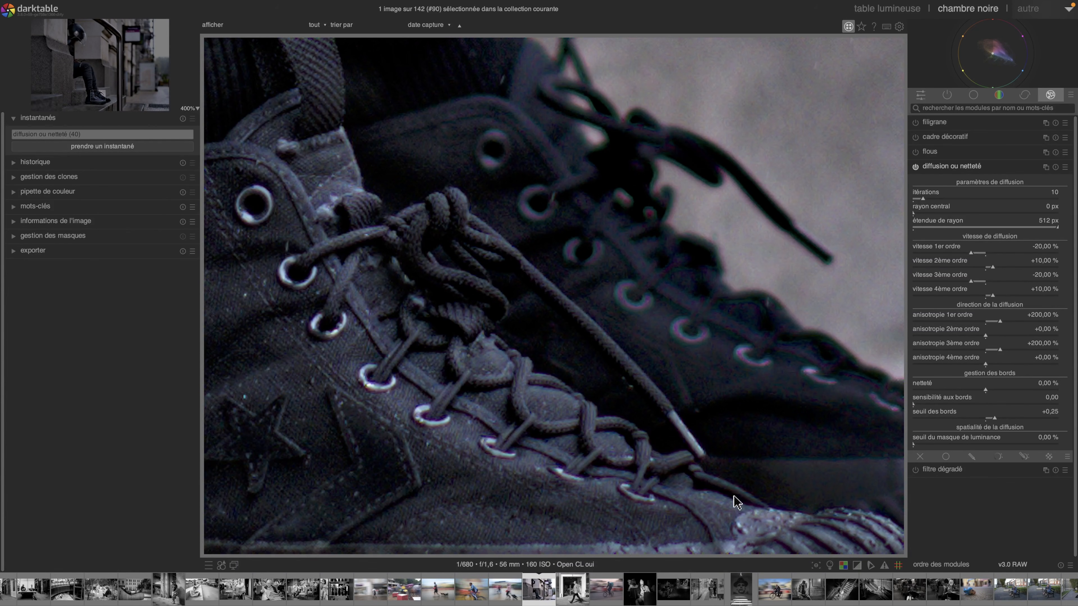
Test the edge threshold at about -0.09, +0.17, +0.63 and -0.02 to judge its effect on the shoe
{"action": "left_click_drag", "start_coordinate": [995, 421], "coordinate": [982, 418]}
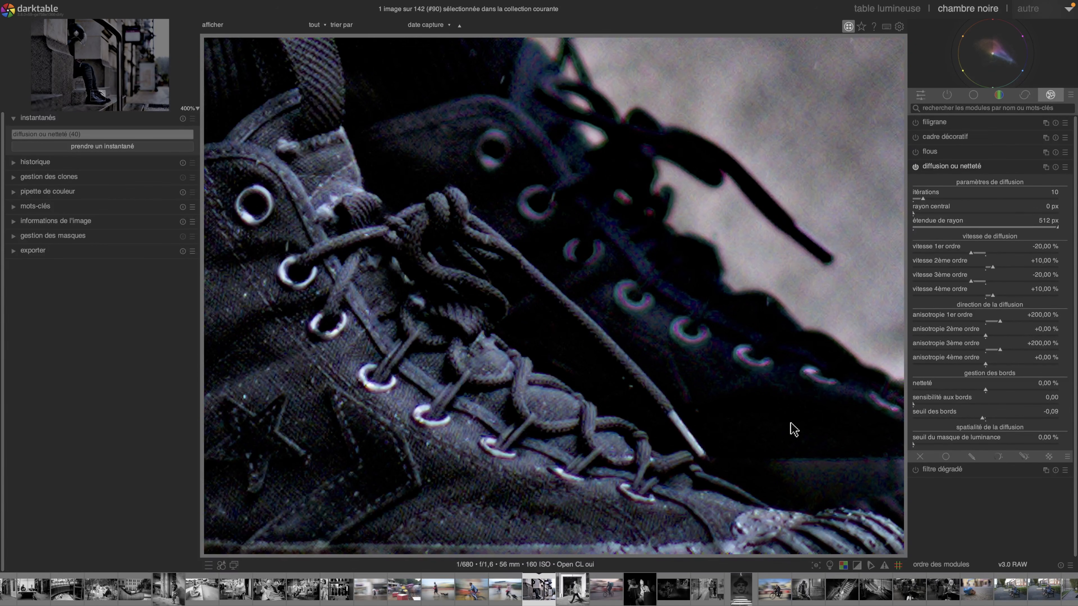
{"action": "left_click", "coordinate": [991, 421]}
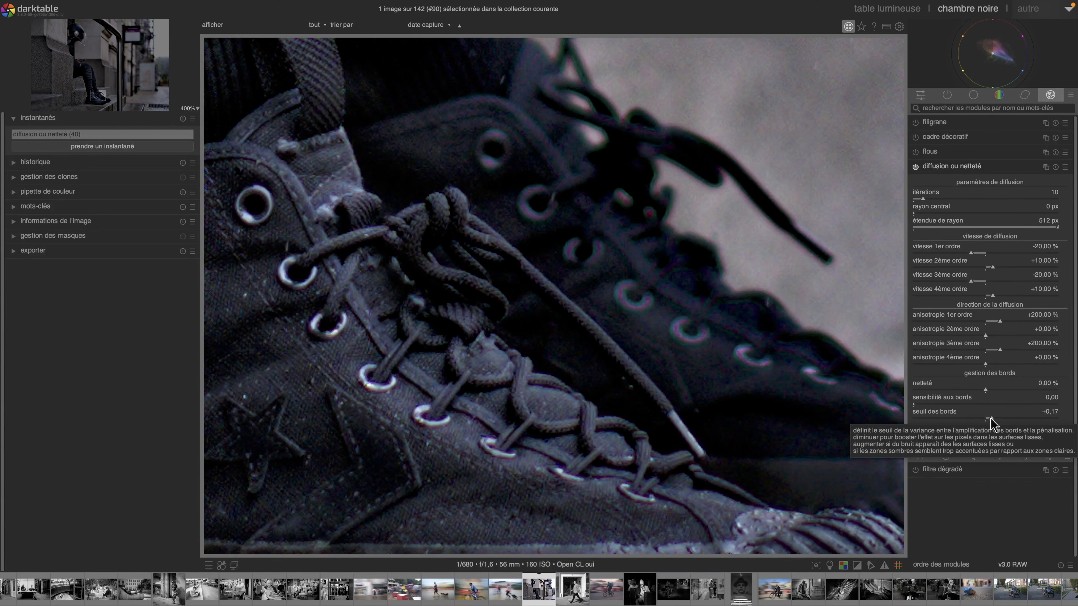
{"action": "left_click", "coordinate": [998, 423]}
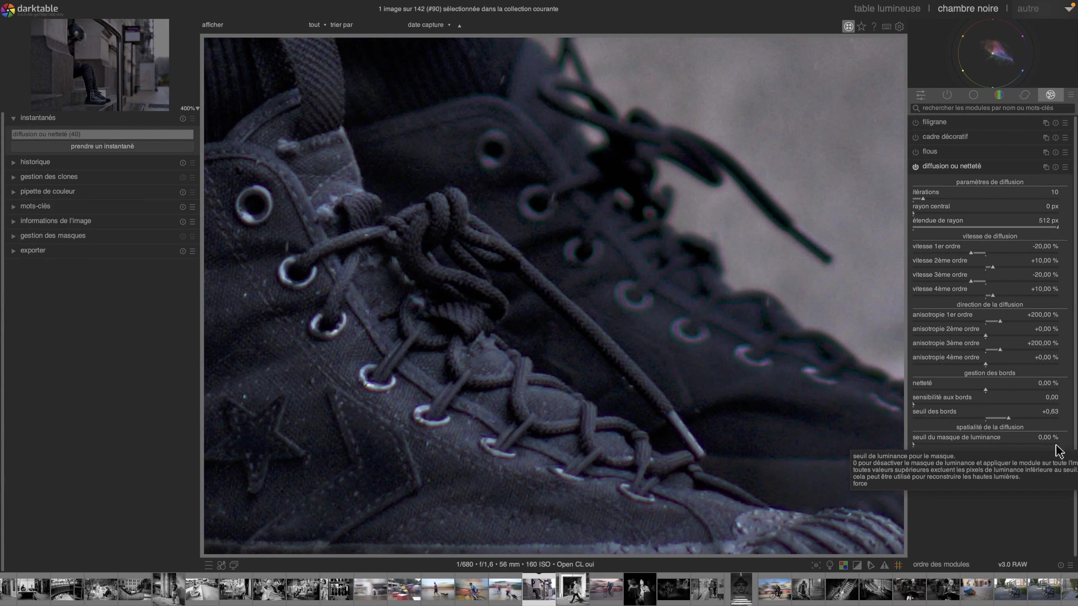
{"action": "left_click", "coordinate": [985, 419]}
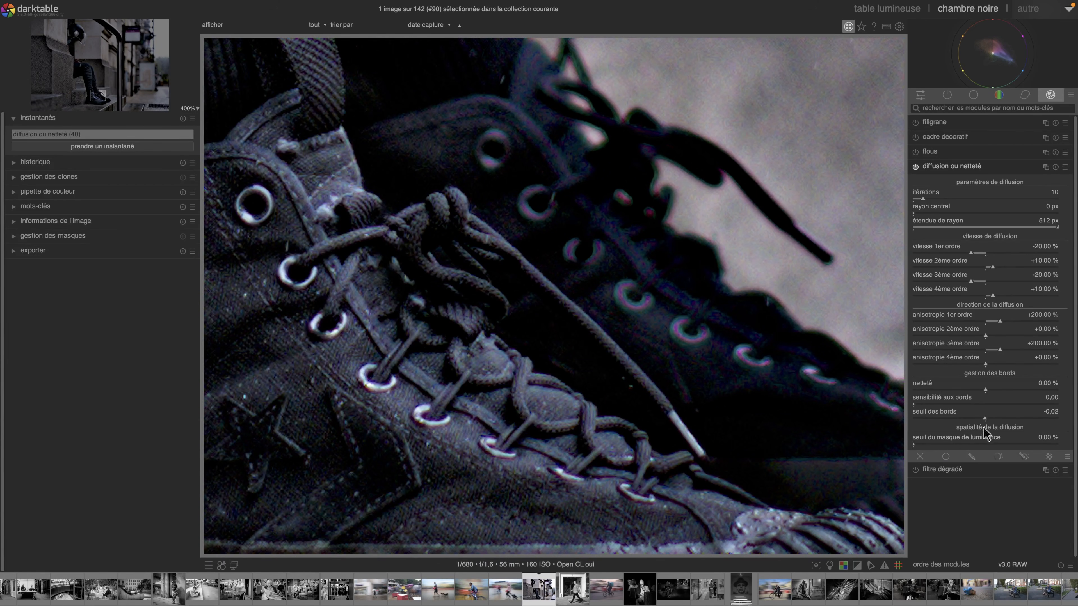
Raise the edge threshold gradually through about +0.17, +0.25 and +0.77 to +0.97
{"action": "left_click", "coordinate": [992, 419]}
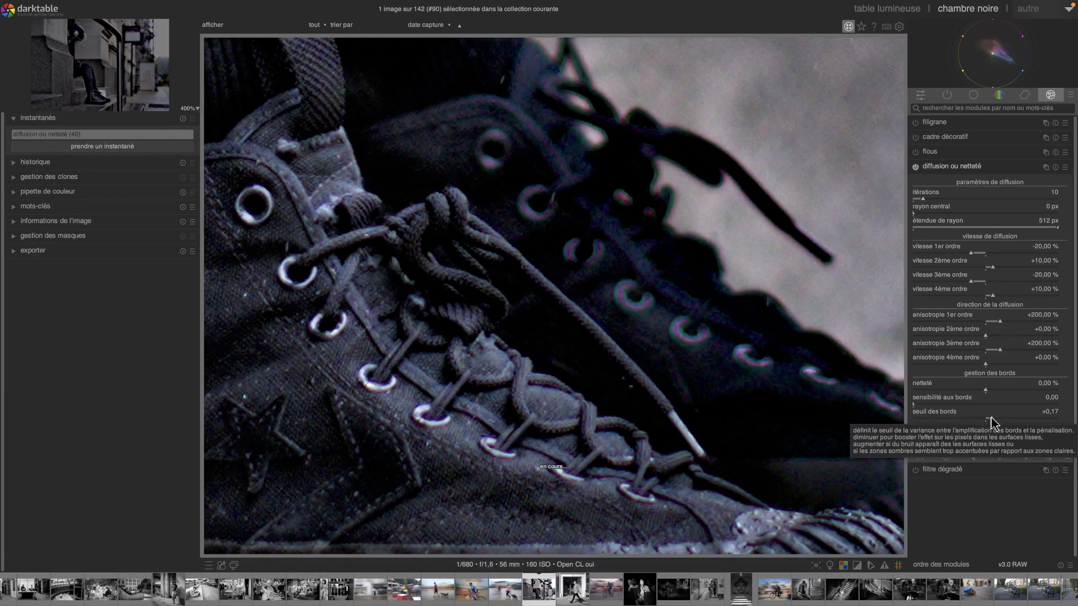
{"action": "left_click", "coordinate": [995, 418]}
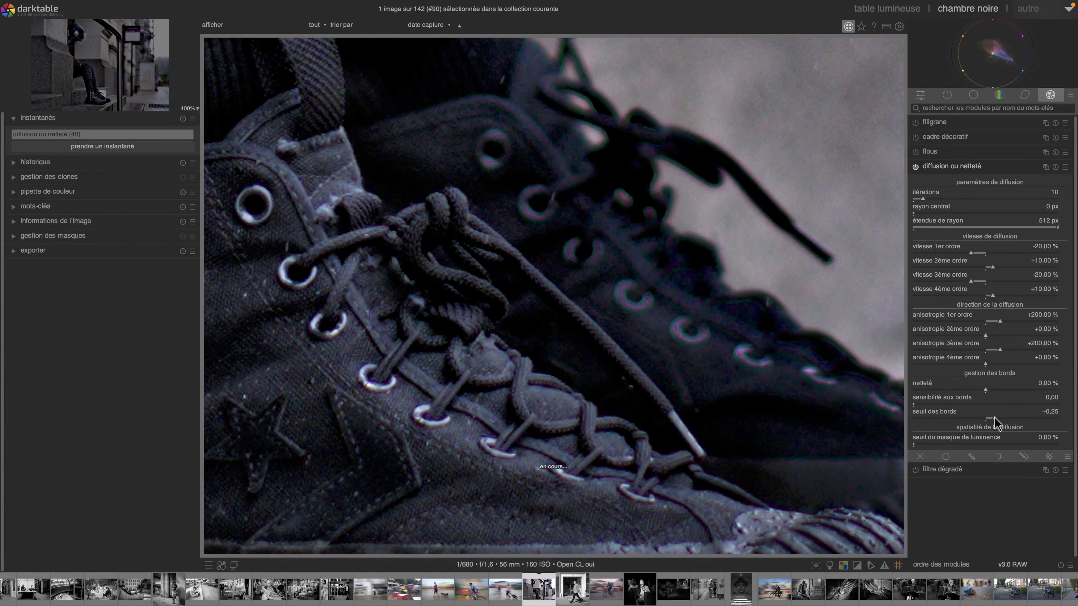
{"action": "left_click", "coordinate": [1000, 418]}
{"action": "left_click", "coordinate": [1013, 418]}
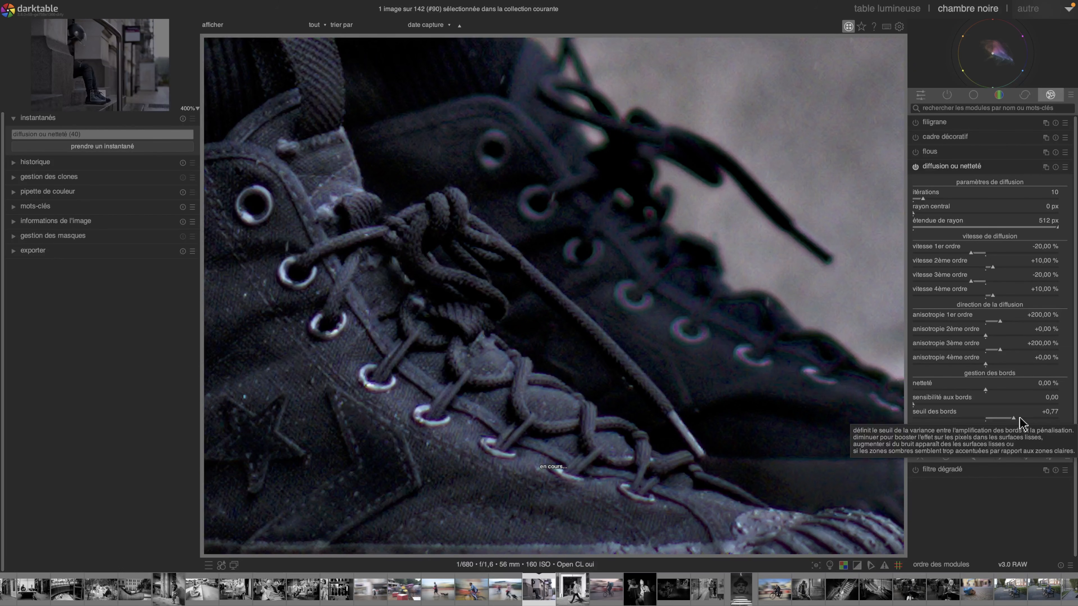
{"action": "left_click", "coordinate": [1021, 417]}
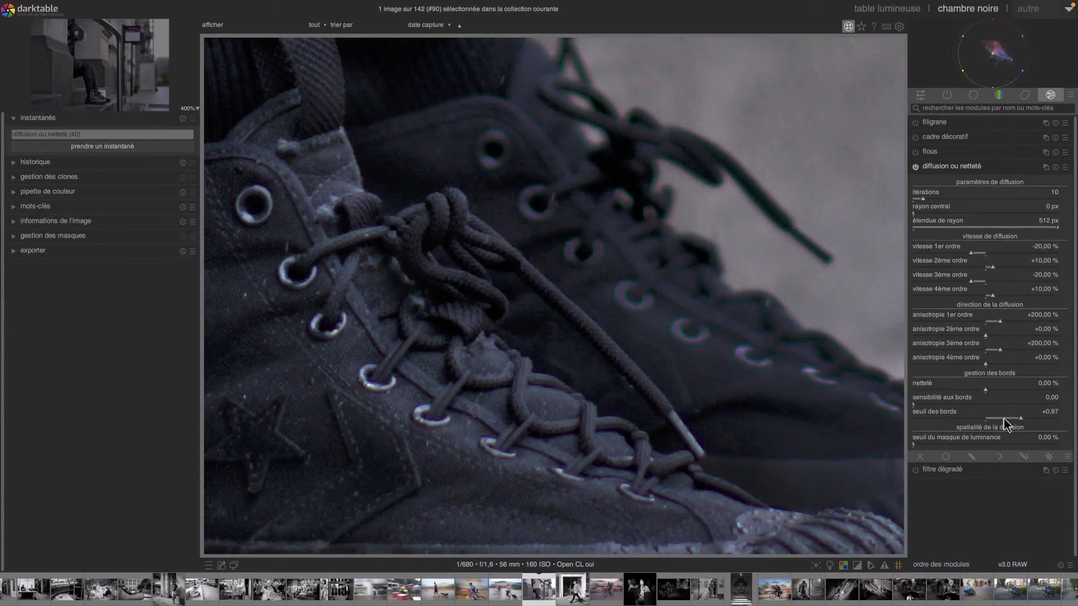
Clear the old snapshot, take a new one of the whole photo, and turn off the diffuse or sharpen module
{"action": "scroll", "coordinate": [468, 447], "scroll_direction": "down", "scroll_amount": 5}
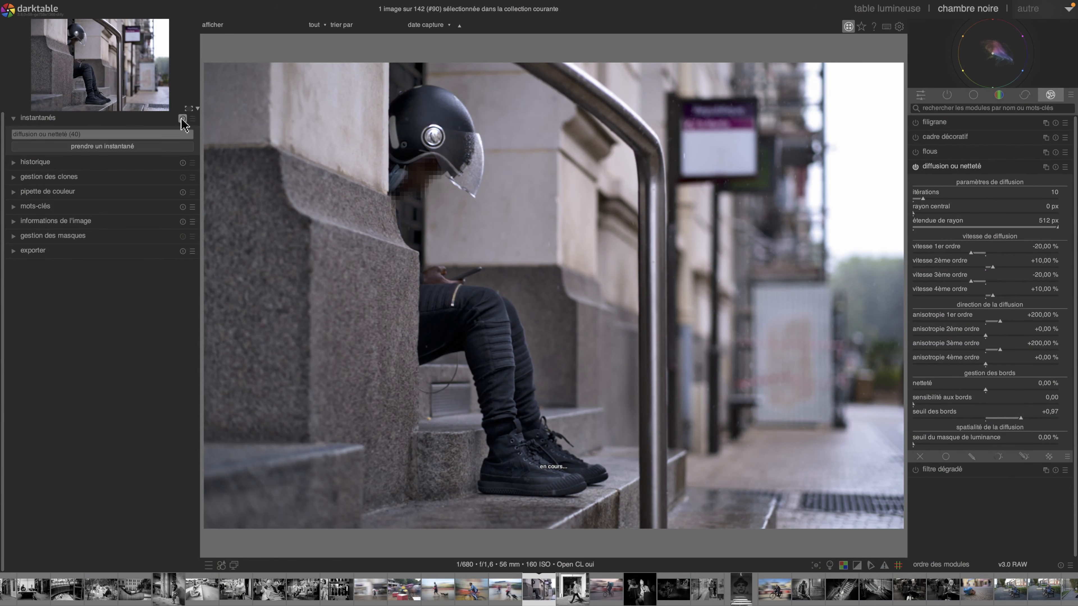
{"action": "left_click", "coordinate": [183, 119]}
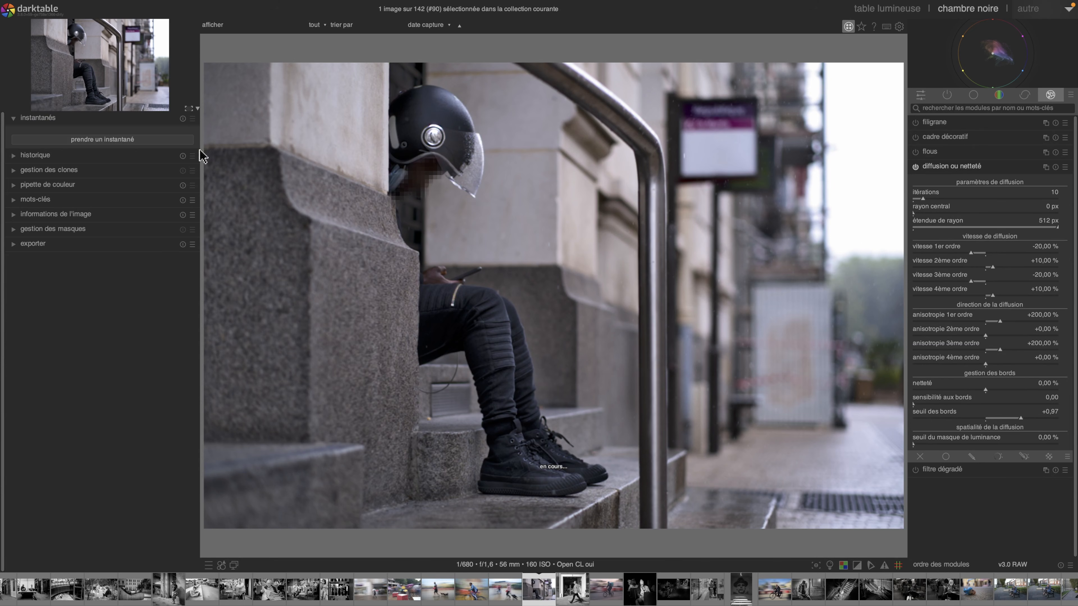
{"action": "left_click", "coordinate": [915, 167]}
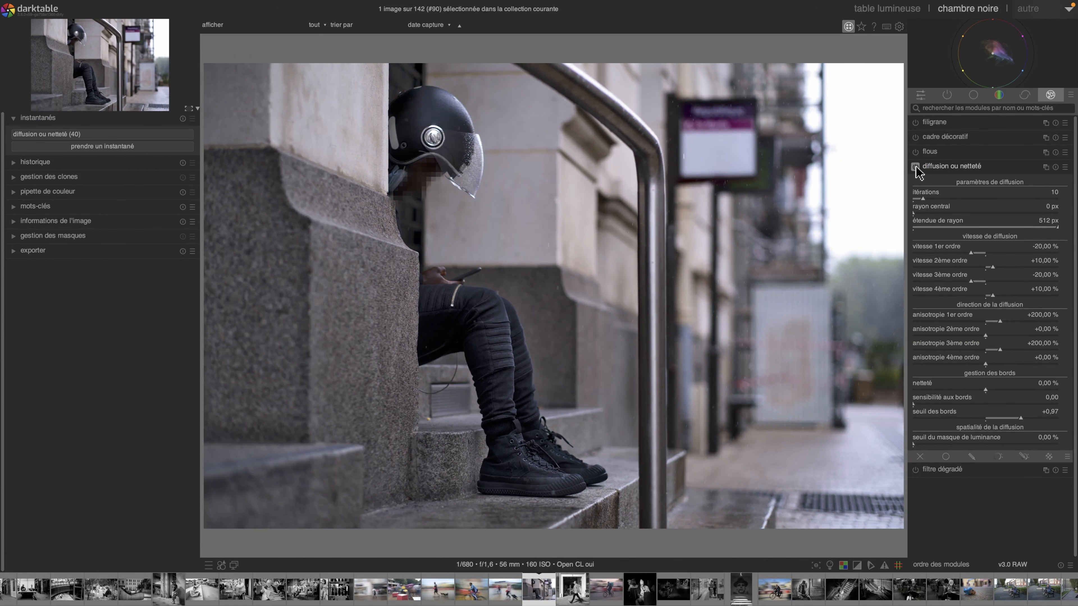
Compare the snapshot with the unprocessed photo by moving the split line across the image, and clear the snapshots
{"action": "left_click", "coordinate": [93, 134]}
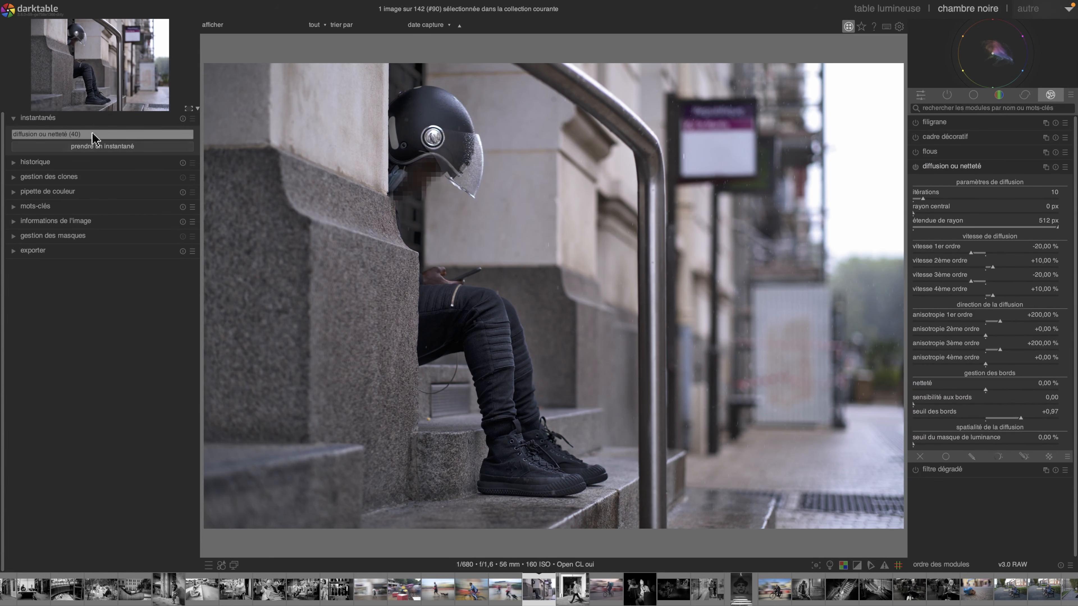
{"action": "left_click_drag", "start_coordinate": [267, 269], "coordinate": [677, 304]}
{"action": "left_click_drag", "start_coordinate": [506, 304], "coordinate": [381, 297]}
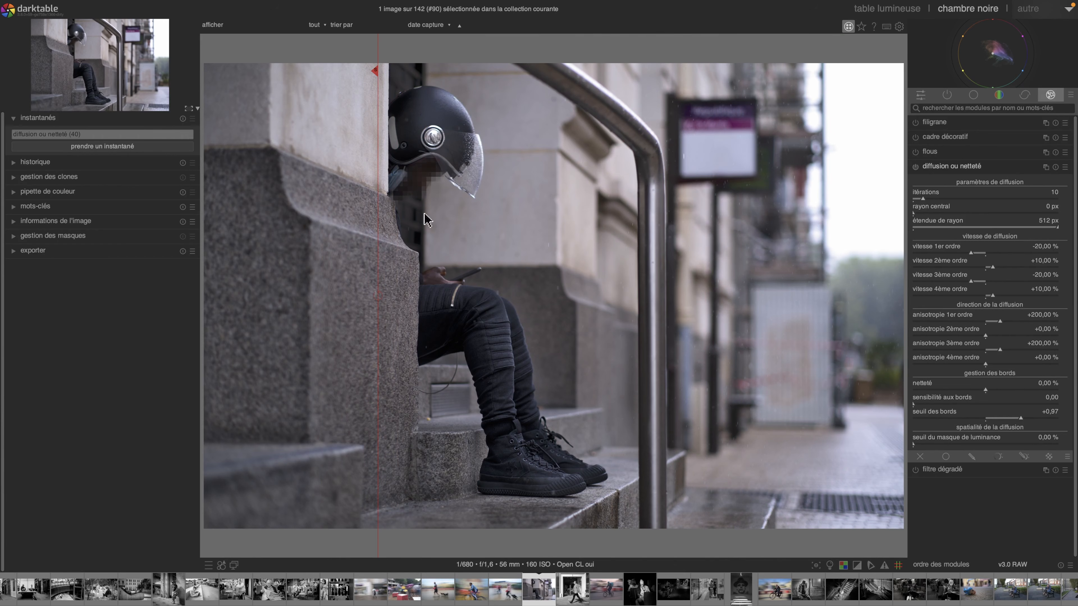
{"action": "left_click_drag", "start_coordinate": [403, 344], "coordinate": [204, 350]}
{"action": "left_click", "coordinate": [182, 118]}
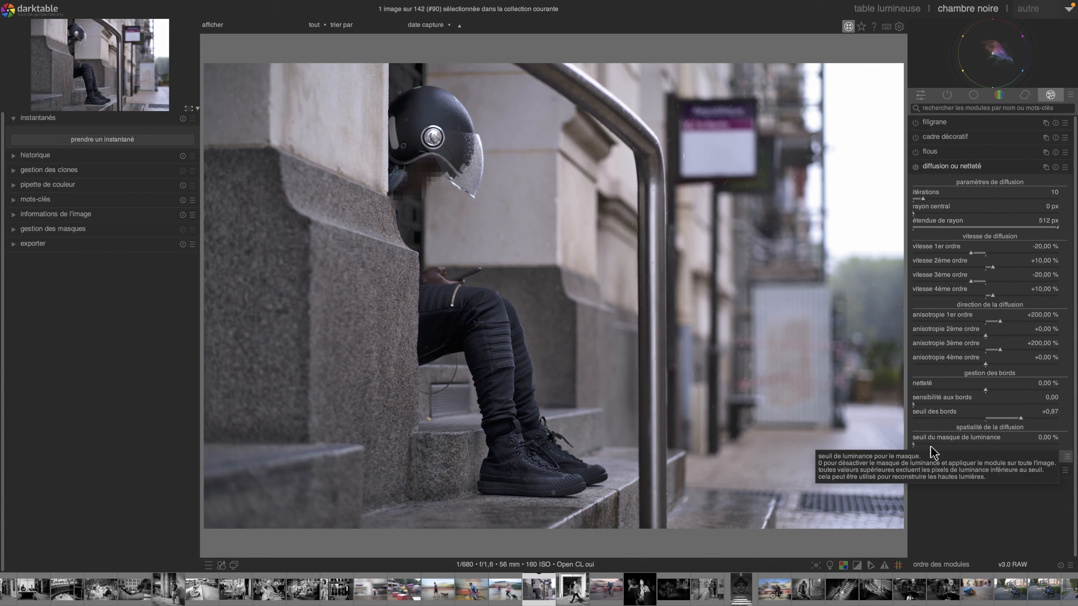
Test the luminance mask threshold at about 49 %, 40 % and 66 %, and raise it gradually to 410 %
{"action": "left_click", "coordinate": [917, 445]}
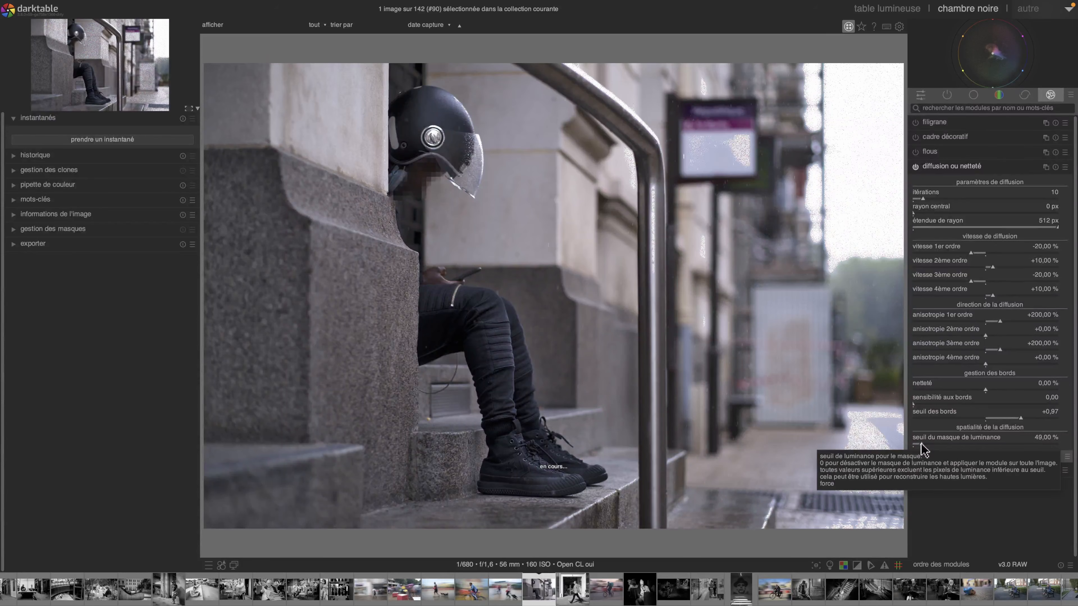
{"action": "scroll", "coordinate": [921, 446], "scroll_direction": "down", "scroll_amount": 9}
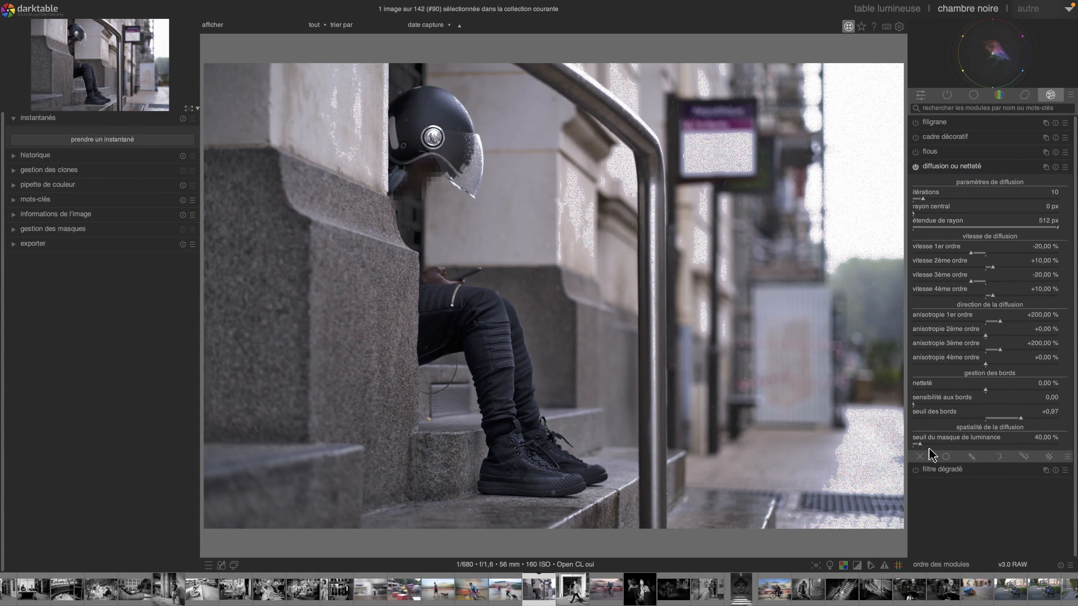
{"action": "left_click", "coordinate": [924, 445]}
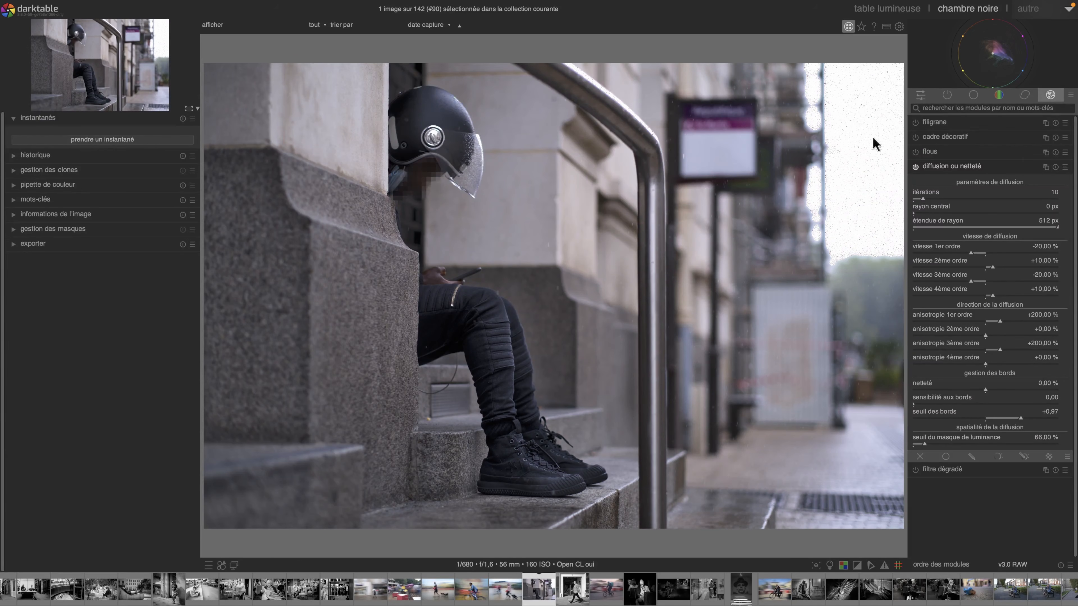
{"action": "left_click", "coordinate": [942, 445]}
{"action": "left_click", "coordinate": [967, 445]}
{"action": "left_click", "coordinate": [987, 445]}
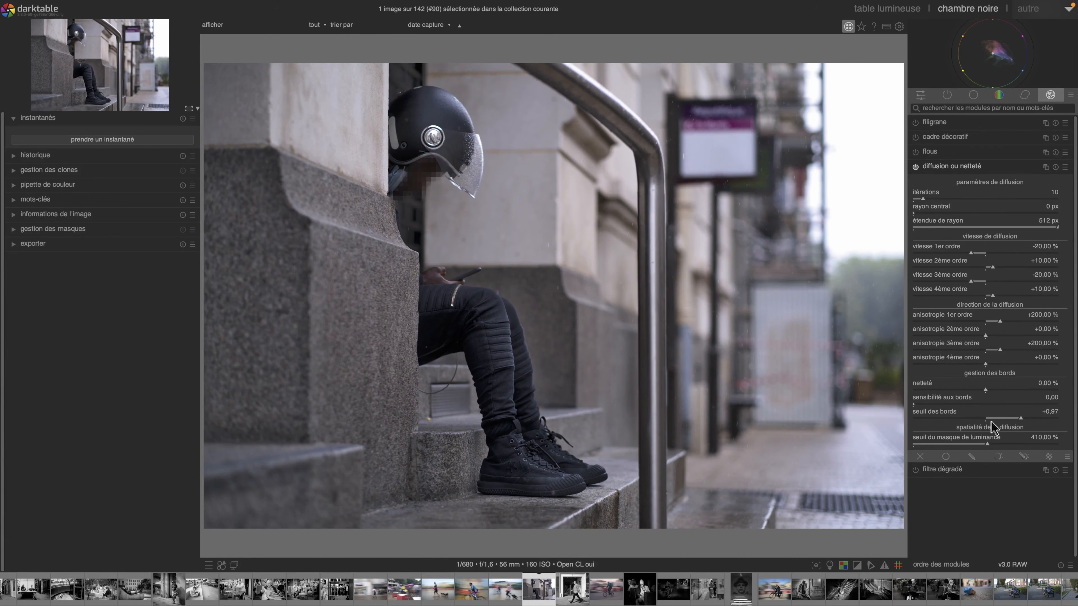
Lower the luminance mask threshold through about 124 %, 75 % and 26 %, and set it to 46 %
{"action": "left_click", "coordinate": [935, 444]}
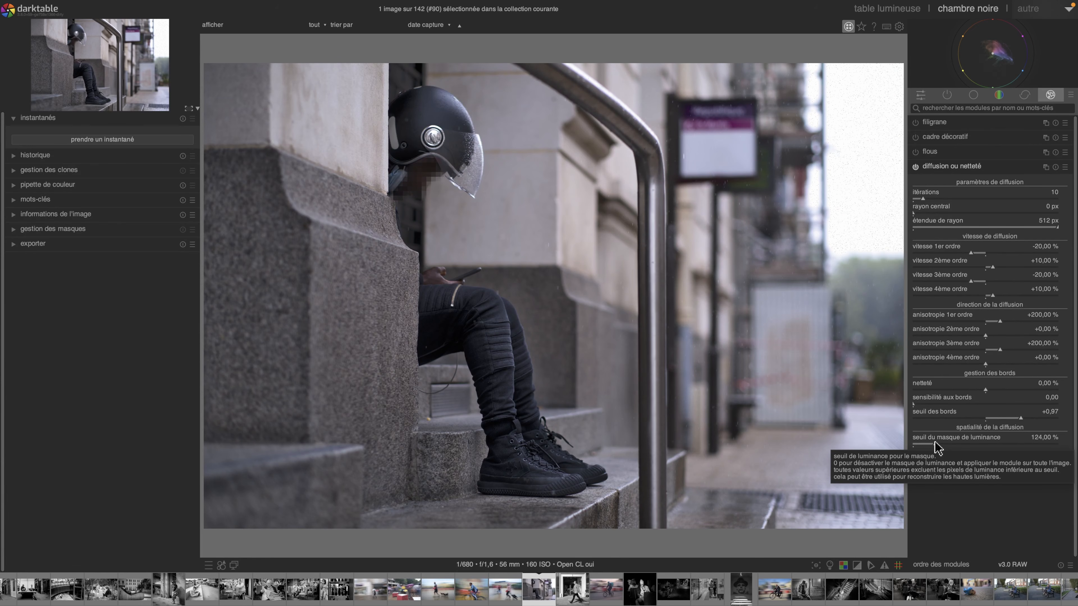
{"action": "left_click", "coordinate": [926, 443]}
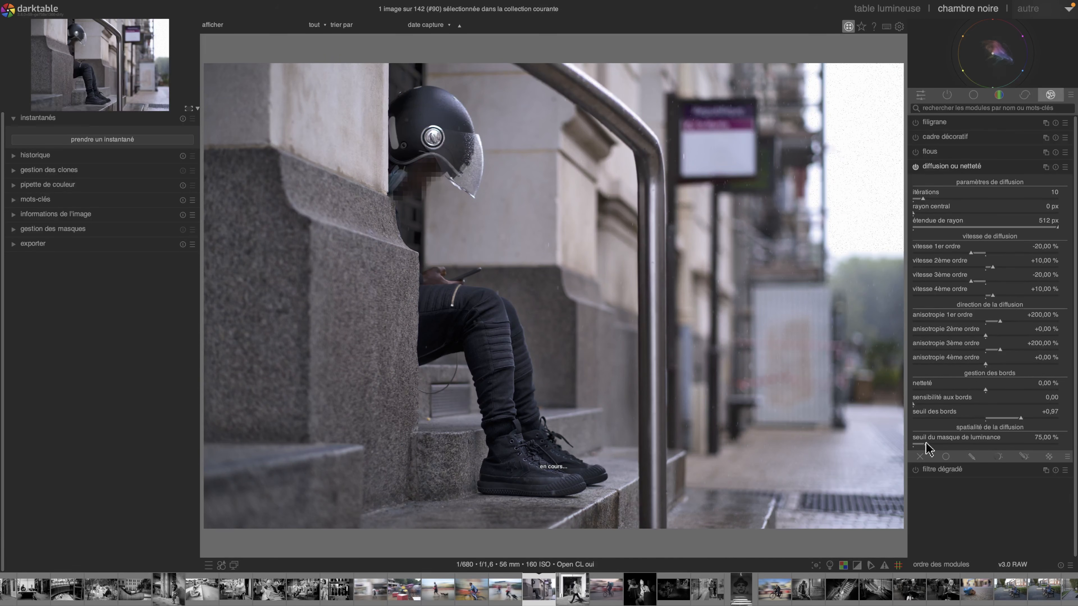
{"action": "left_click", "coordinate": [920, 448]}
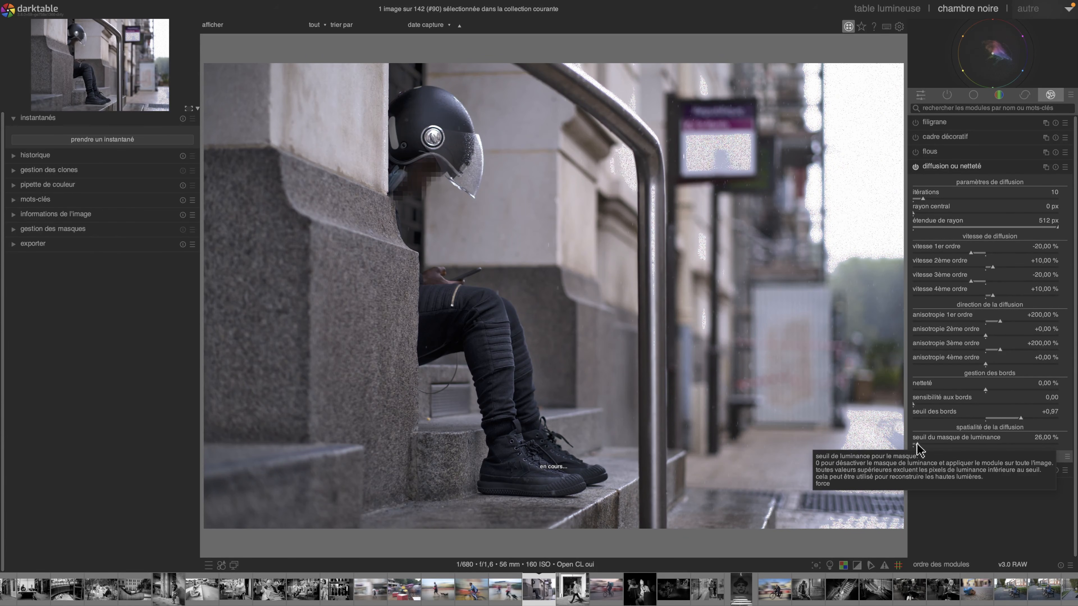
{"action": "left_click", "coordinate": [920, 444]}
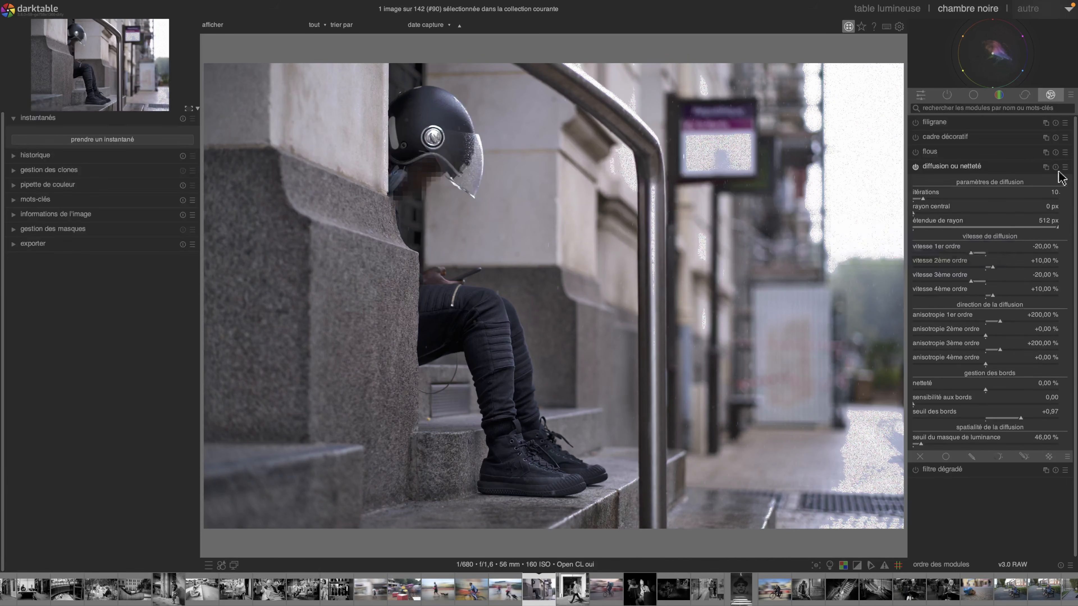
Apply the "lumière d'arrière-plan" preset and set its luminance mask threshold to 38 %
{"action": "left_click", "coordinate": [1066, 167]}
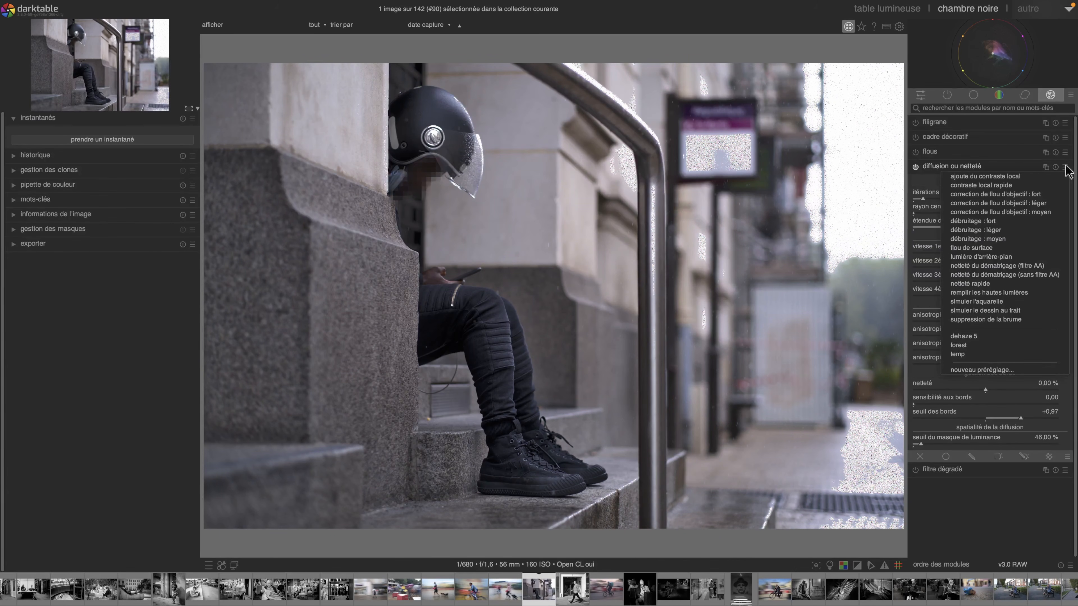
{"action": "left_click", "coordinate": [1035, 258]}
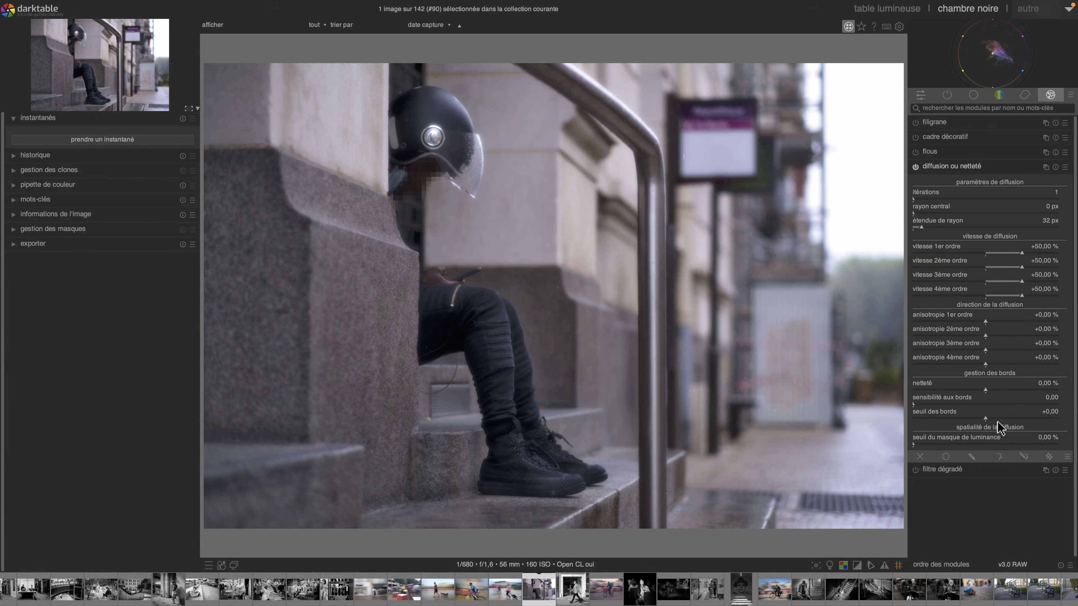
{"action": "left_click", "coordinate": [920, 445]}
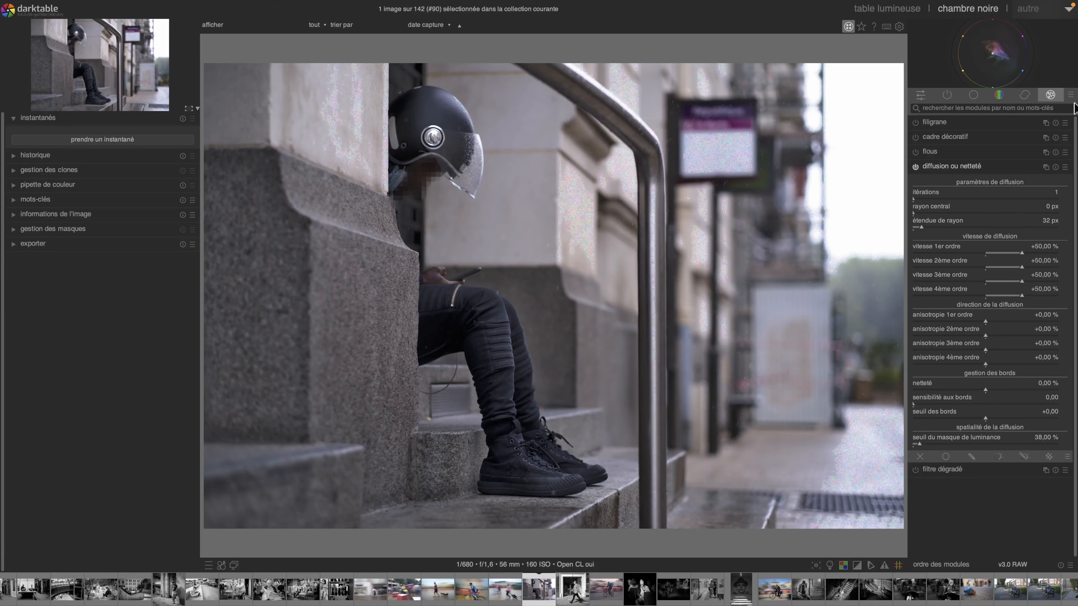
Apply the "remplir les hautes lumières" preset and set its luminance mask threshold to 46 %
{"action": "left_click", "coordinate": [1066, 168]}
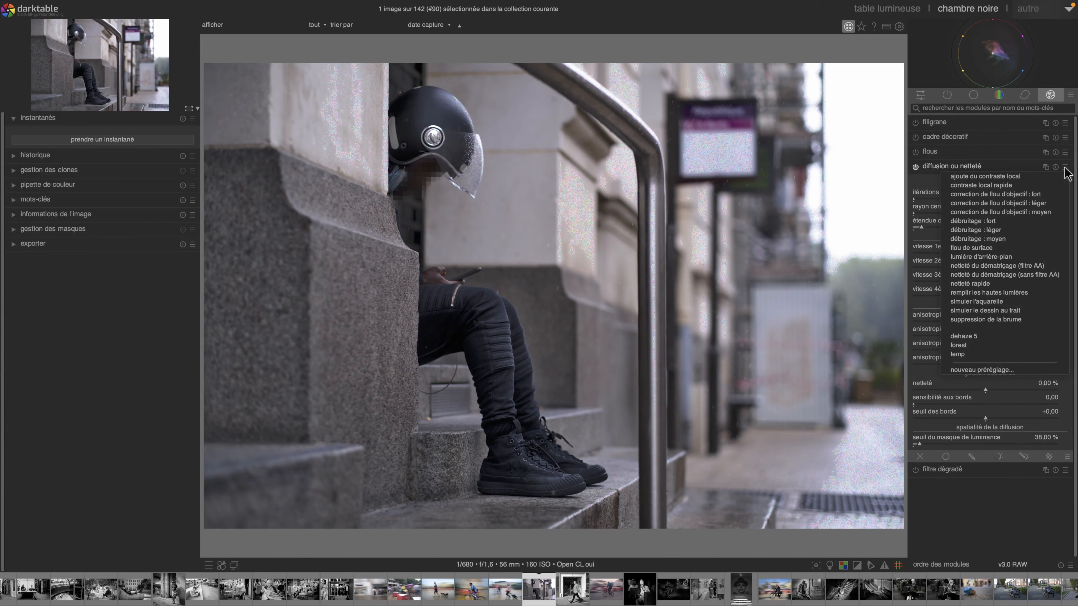
{"action": "left_click", "coordinate": [1044, 294]}
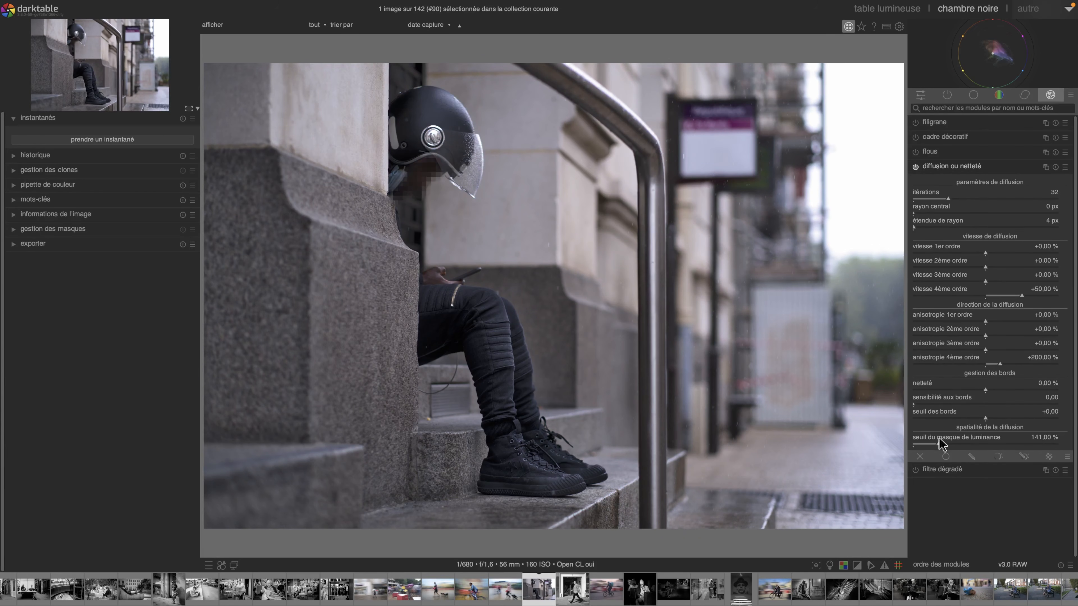
{"action": "left_click", "coordinate": [926, 443]}
{"action": "left_click", "coordinate": [917, 167]}
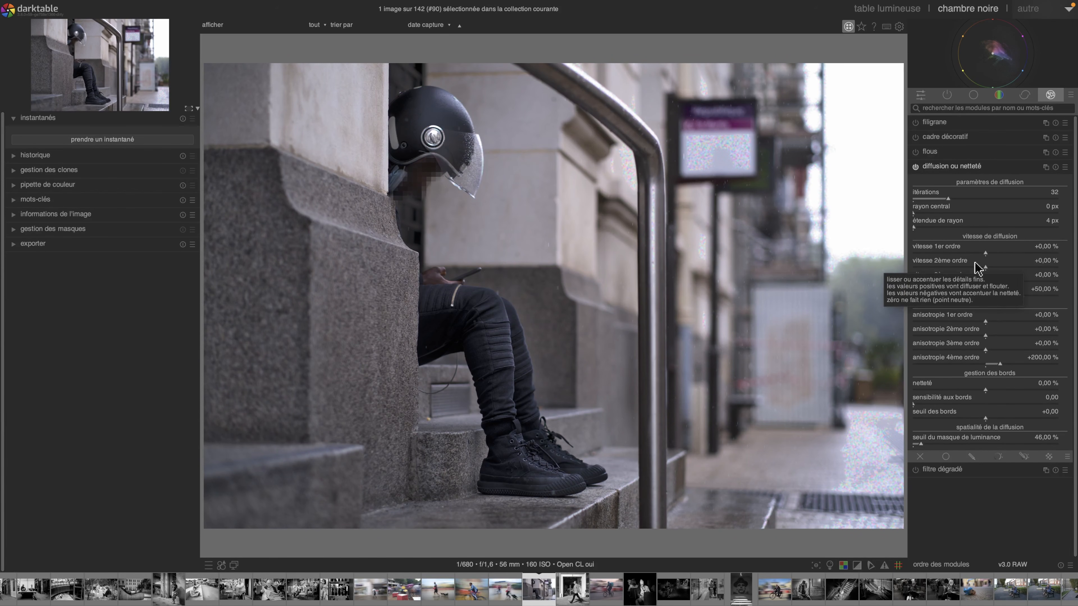
Raise the first-order speed to +42.24 % and increase the iterations through 56 and 89 to 114
{"action": "left_click", "coordinate": [1007, 252]}
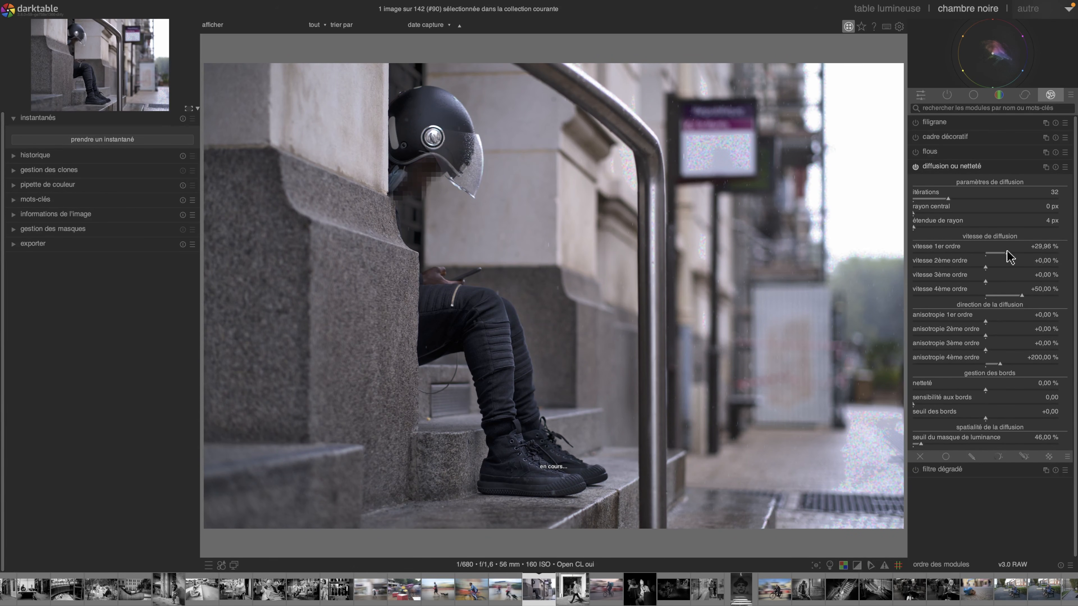
{"action": "left_click_drag", "start_coordinate": [1007, 251], "coordinate": [1016, 251]}
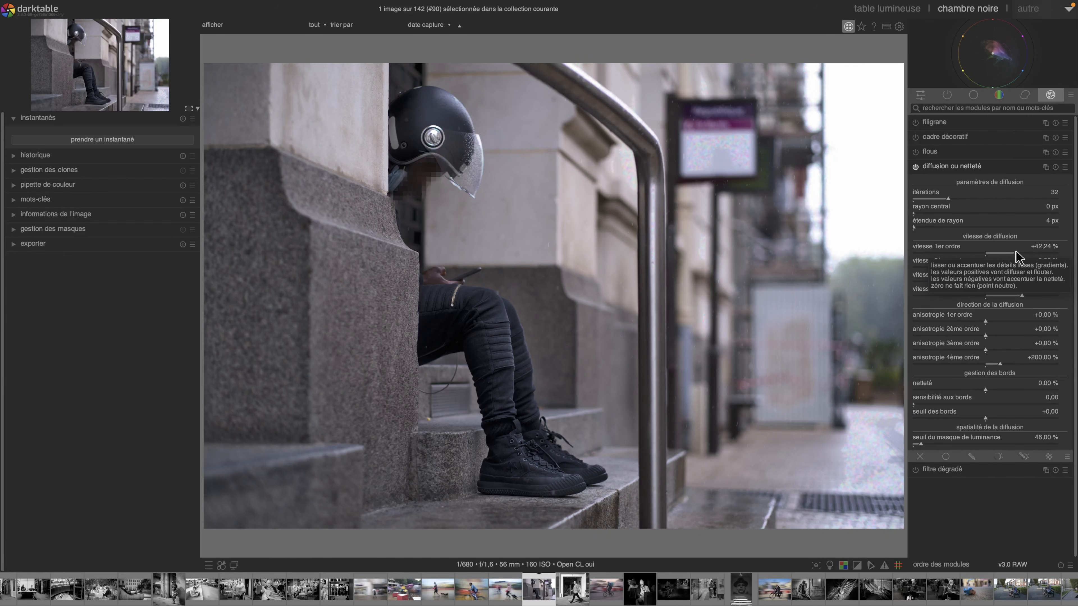
{"action": "left_click", "coordinate": [975, 198]}
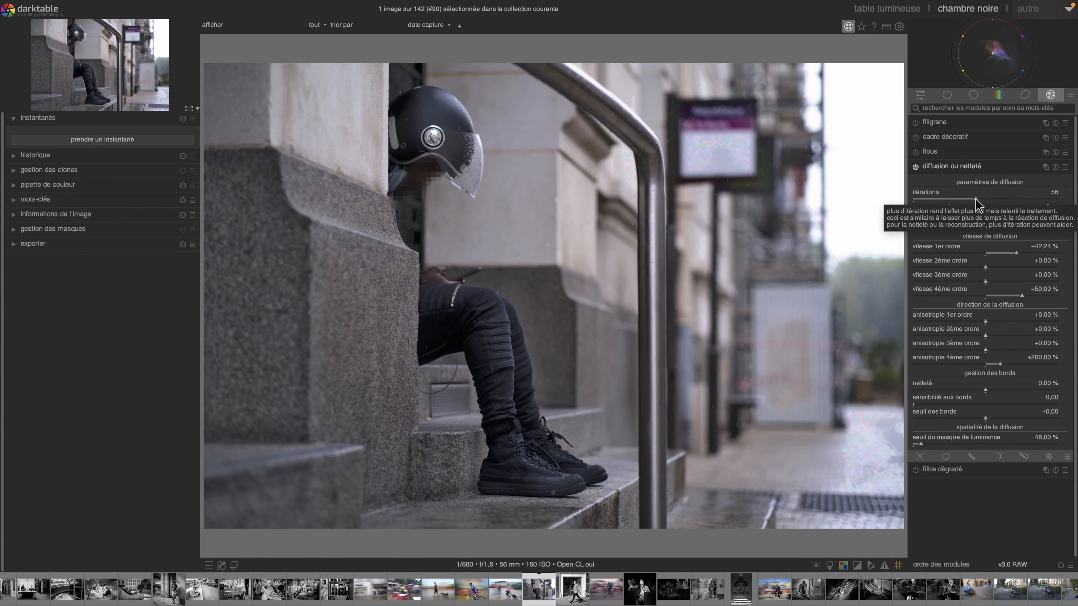
{"action": "left_click", "coordinate": [1014, 198]}
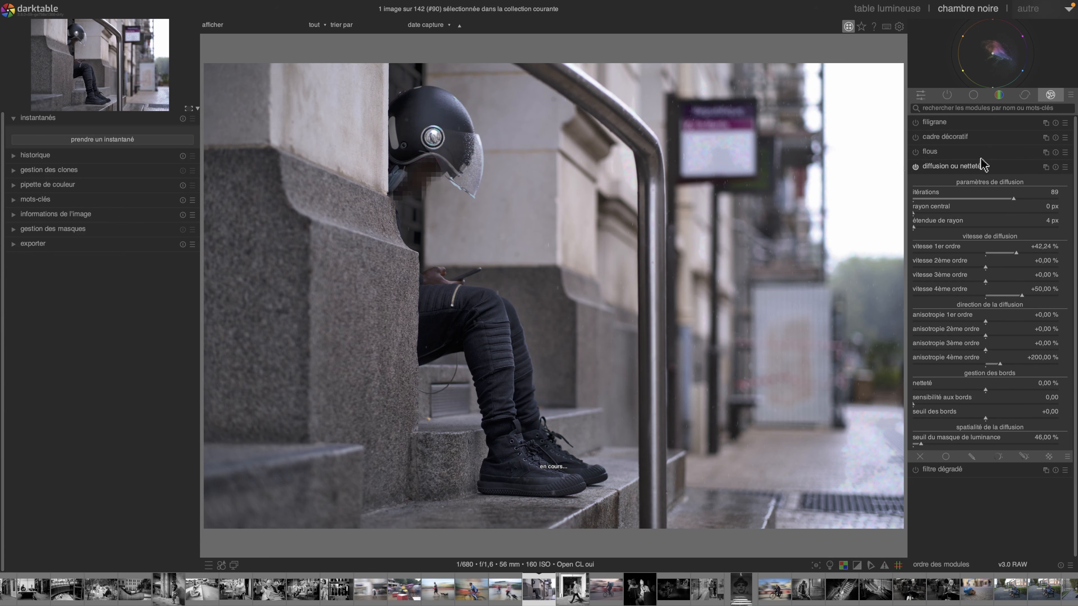
{"action": "left_click", "coordinate": [1032, 199]}
{"action": "left_click", "coordinate": [1044, 199]}
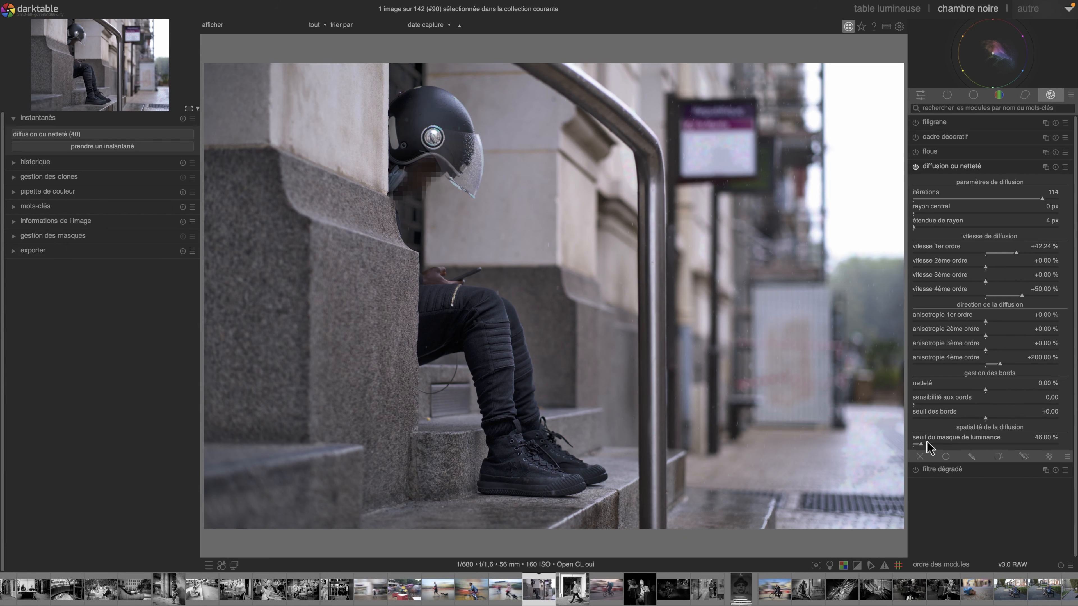
Review the list of presets available for the diffuse or sharpen module
{"action": "left_click", "coordinate": [1065, 168]}
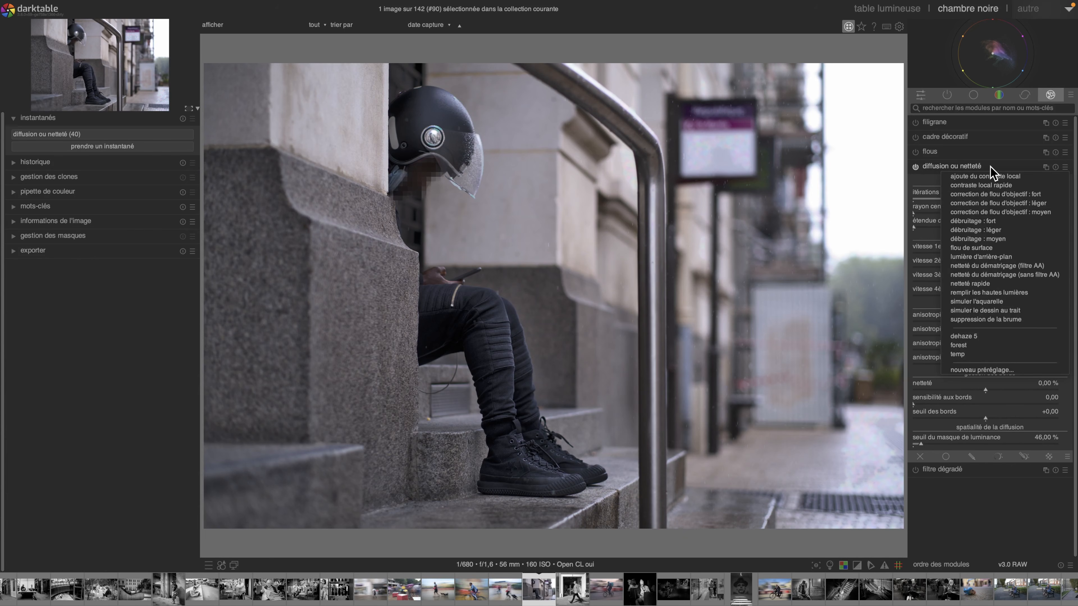
{"action": "left_click", "coordinate": [990, 231]}
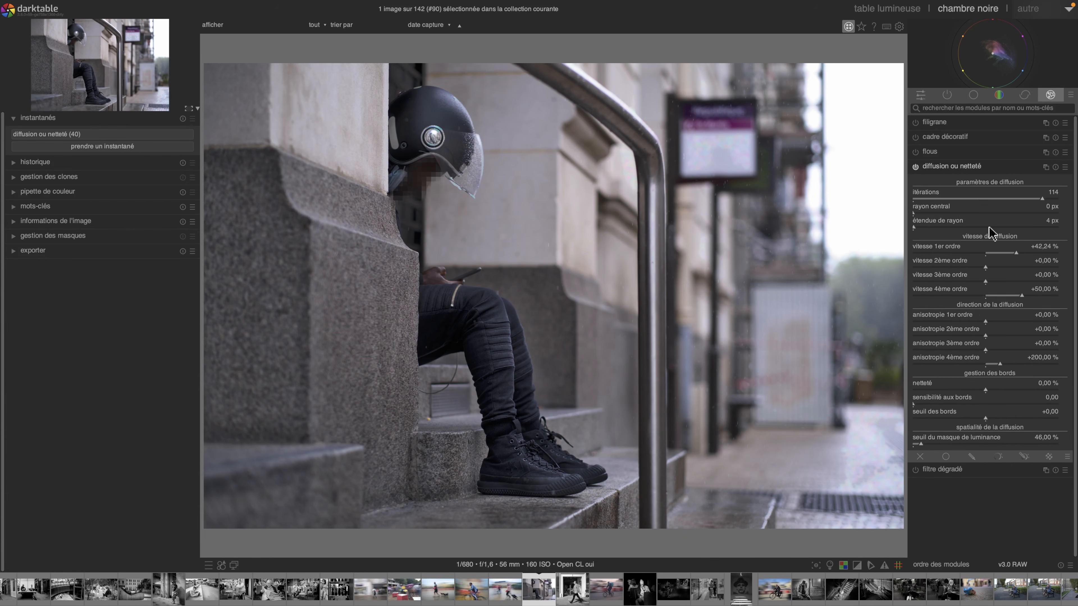